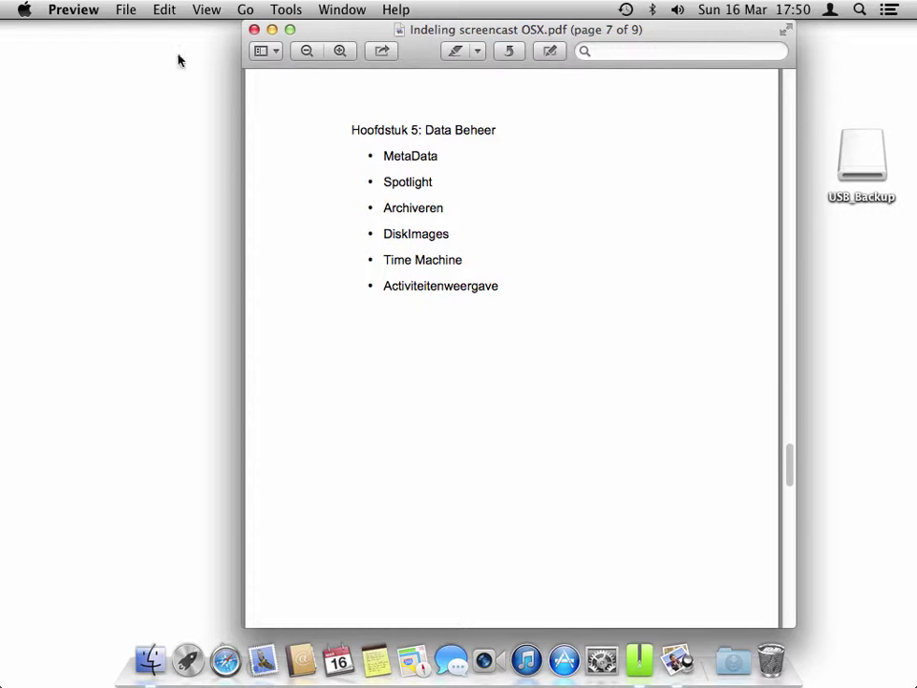
Quit Preview and open the Documents folder of the home directory in Finder.
click(85, 13)
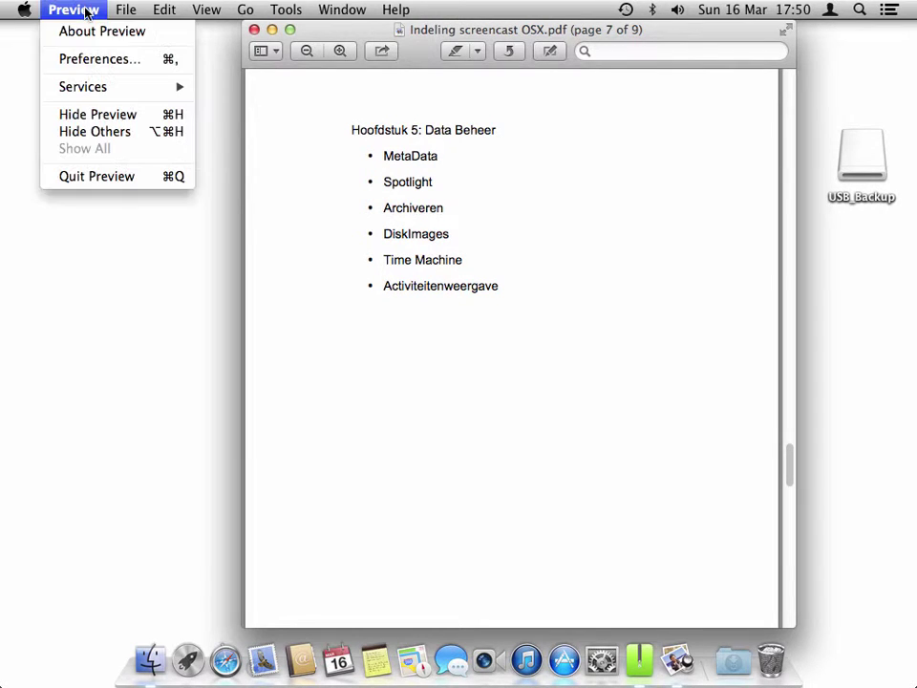
click(96, 176)
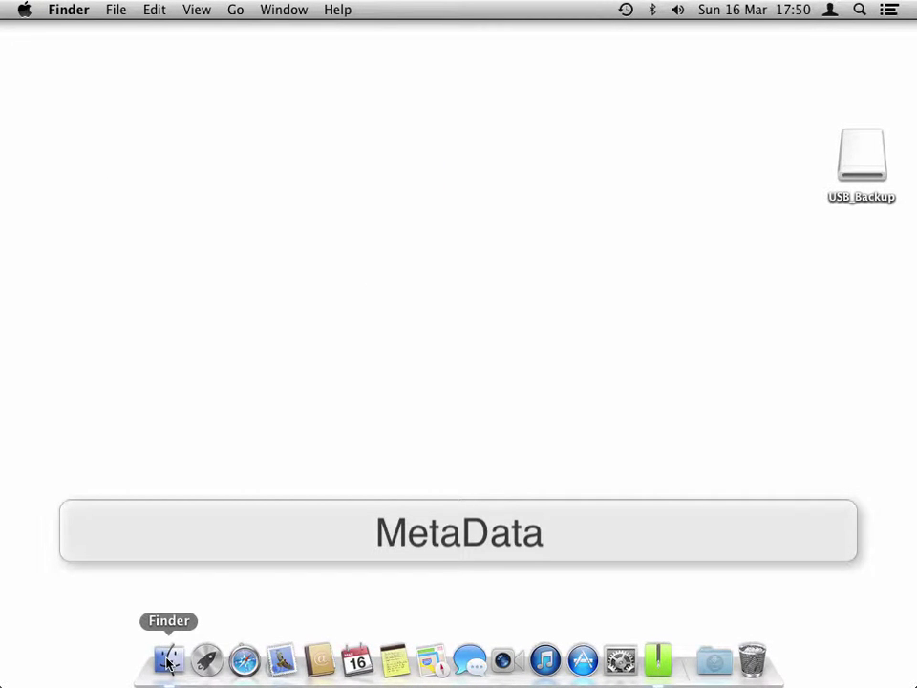
click(168, 659)
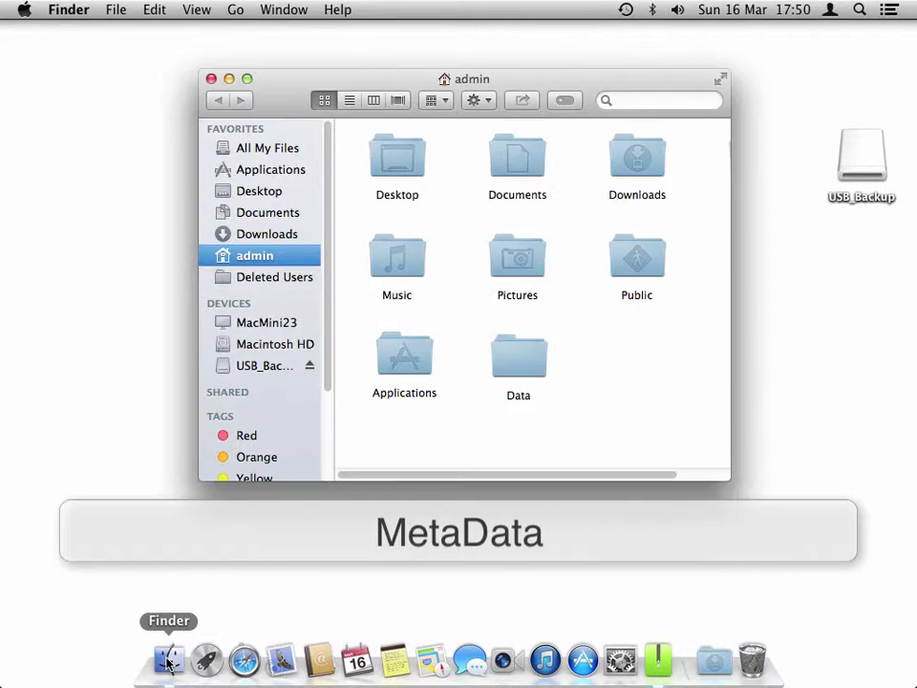
double_click(518, 162)
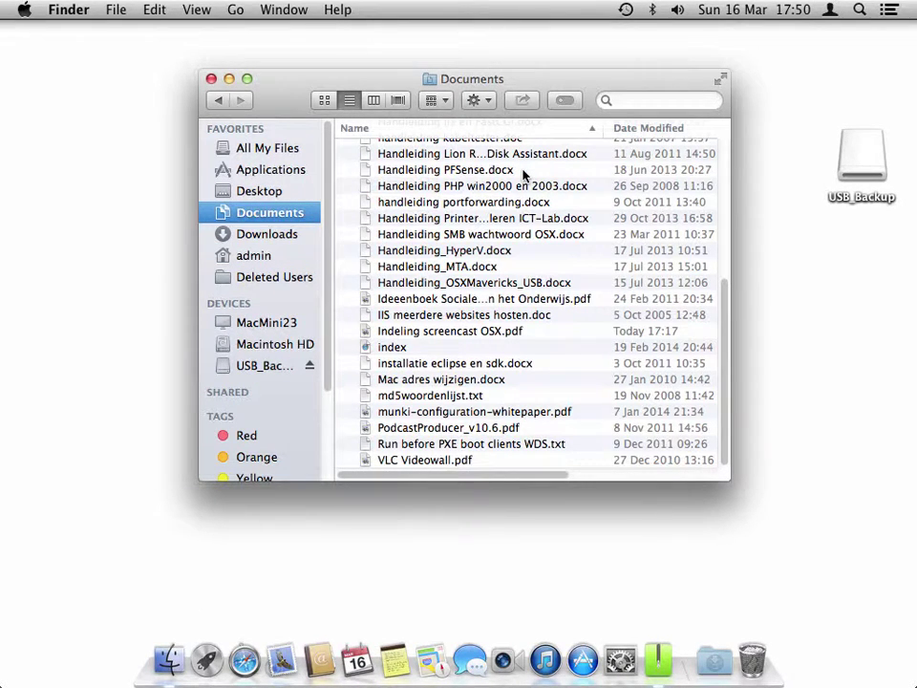
Show the file information for Handleiding_OSXMavericks_USB.docx.
click(475, 285)
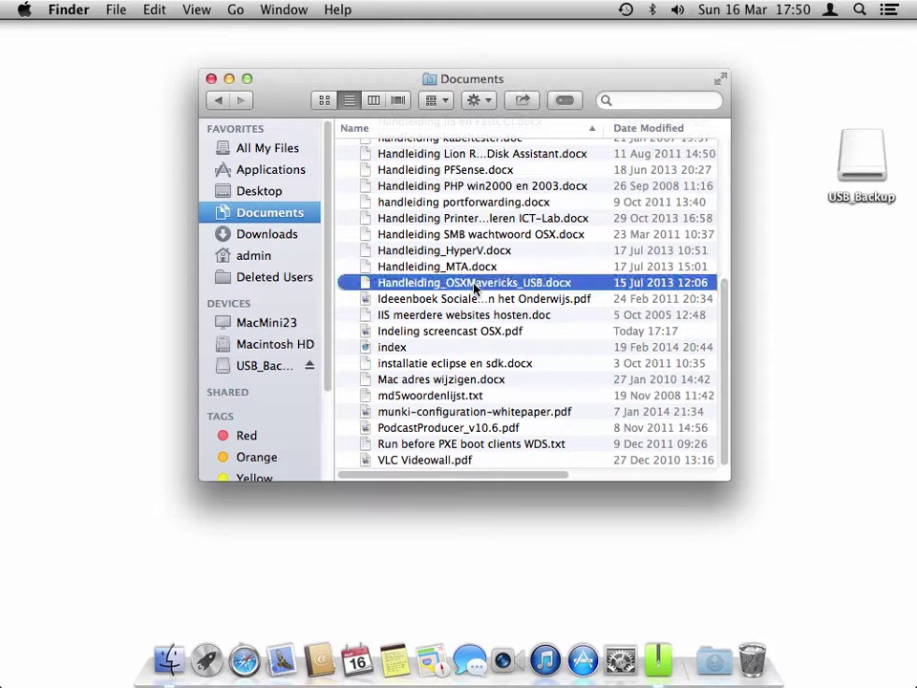
right_click(475, 287)
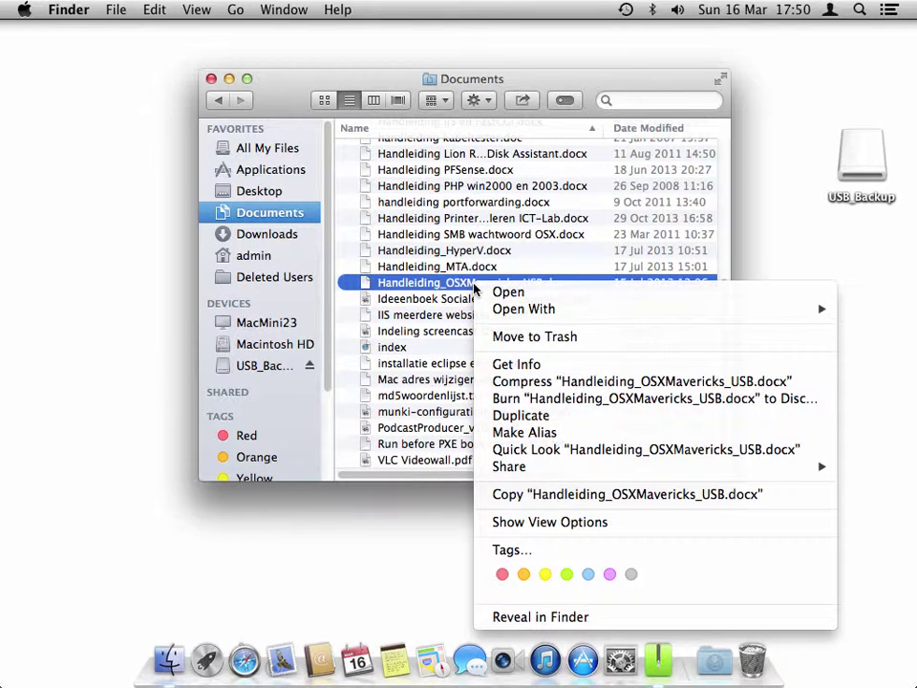
click(520, 366)
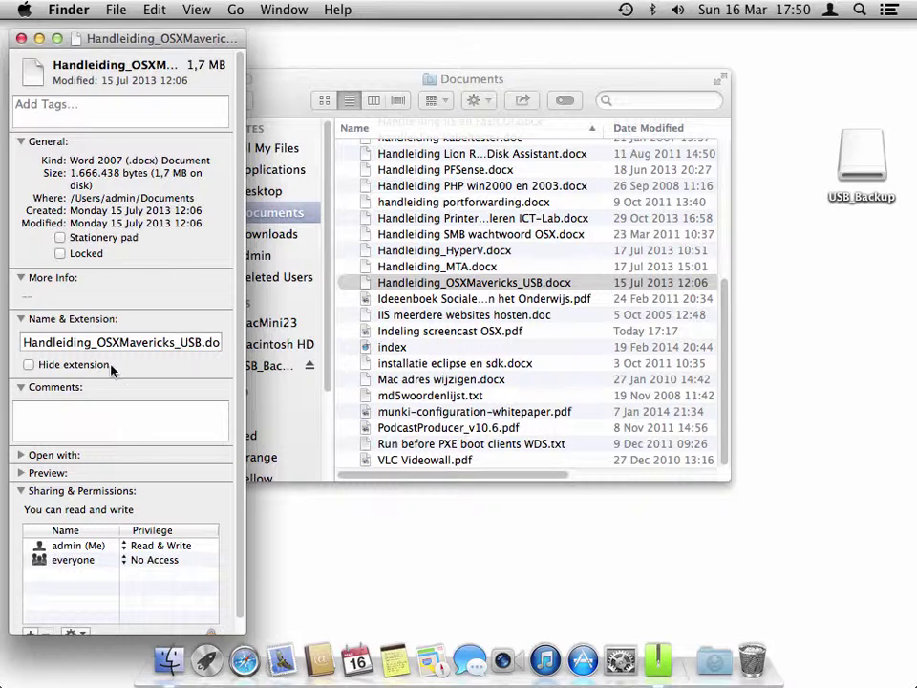
Add the comment "Handleiding" and the Red tag to the file's information.
click(108, 417)
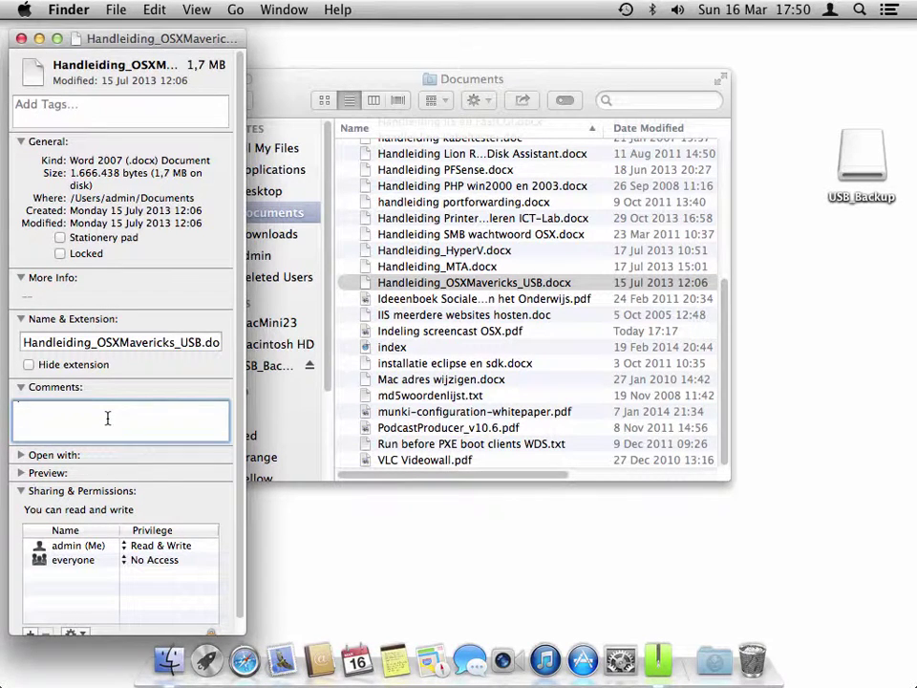
text(Handleiding)
key(Return)
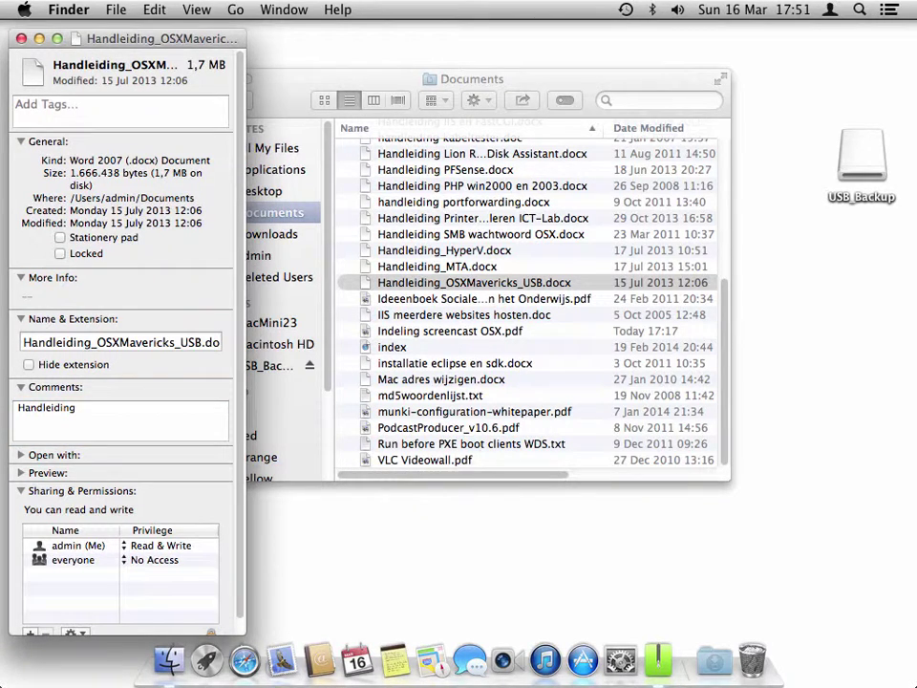
click(117, 111)
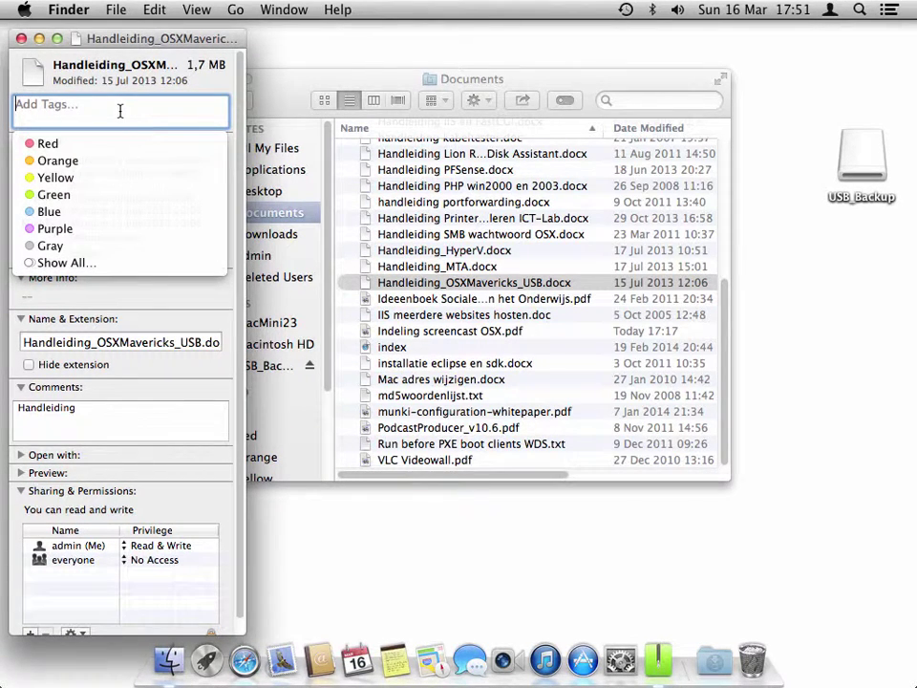
click(46, 144)
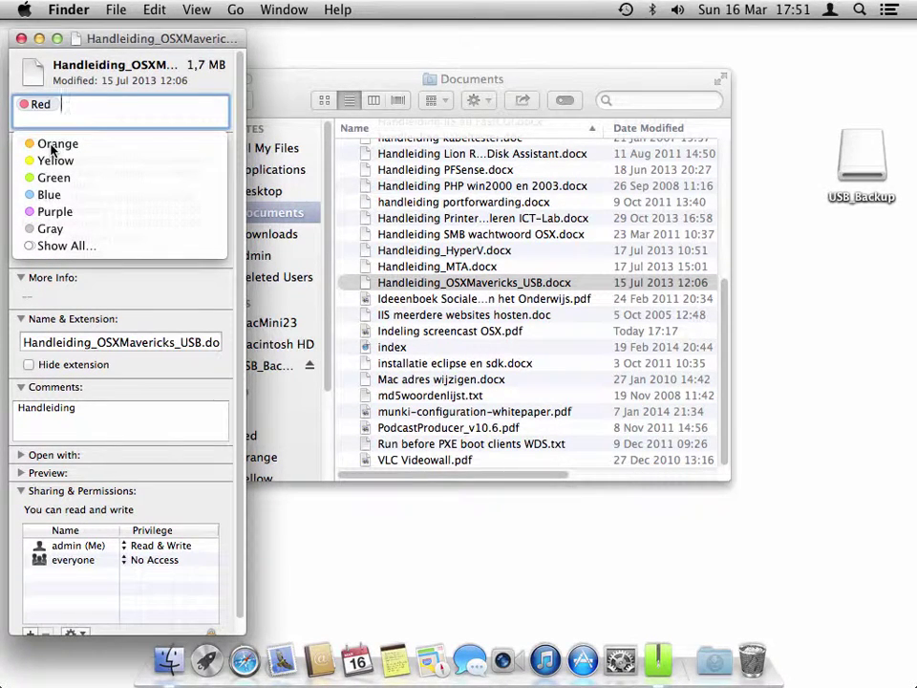
Rename the Red tag as "Handleiding" in the Finder preferences and close the preferences.
click(71, 11)
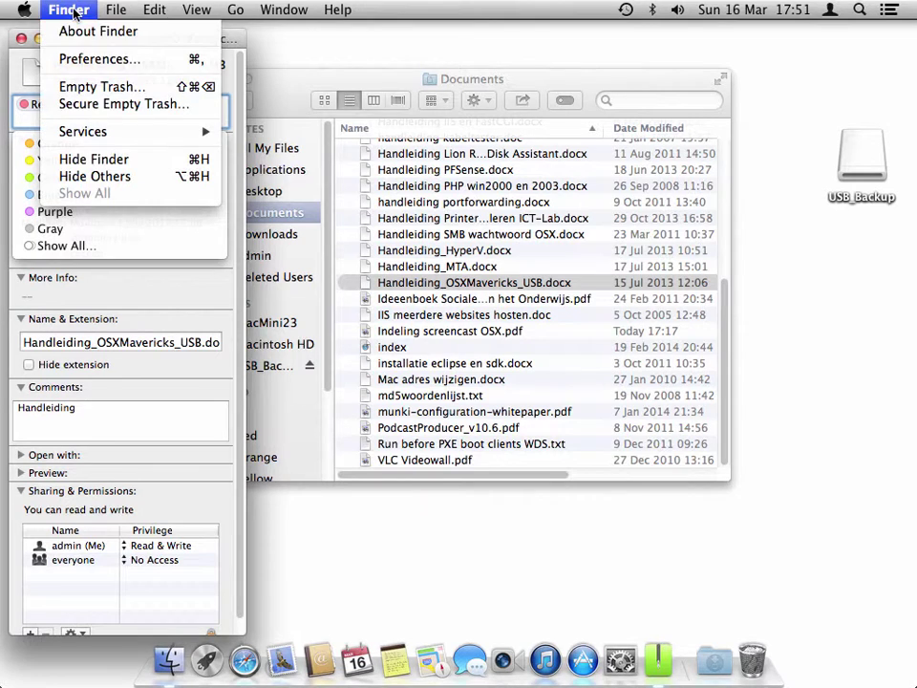
click(65, 57)
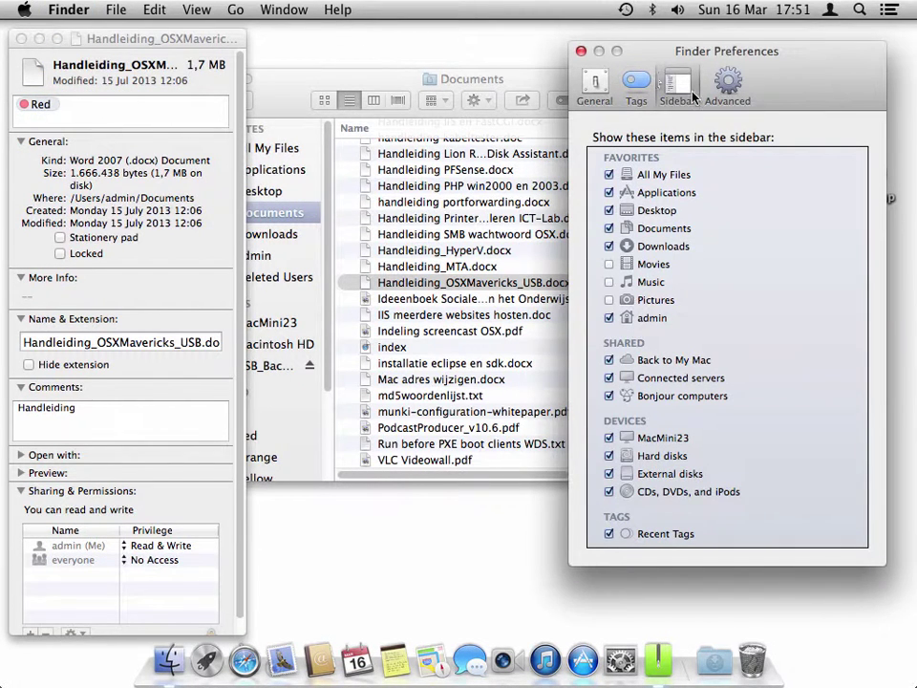
click(635, 84)
double_click(626, 155)
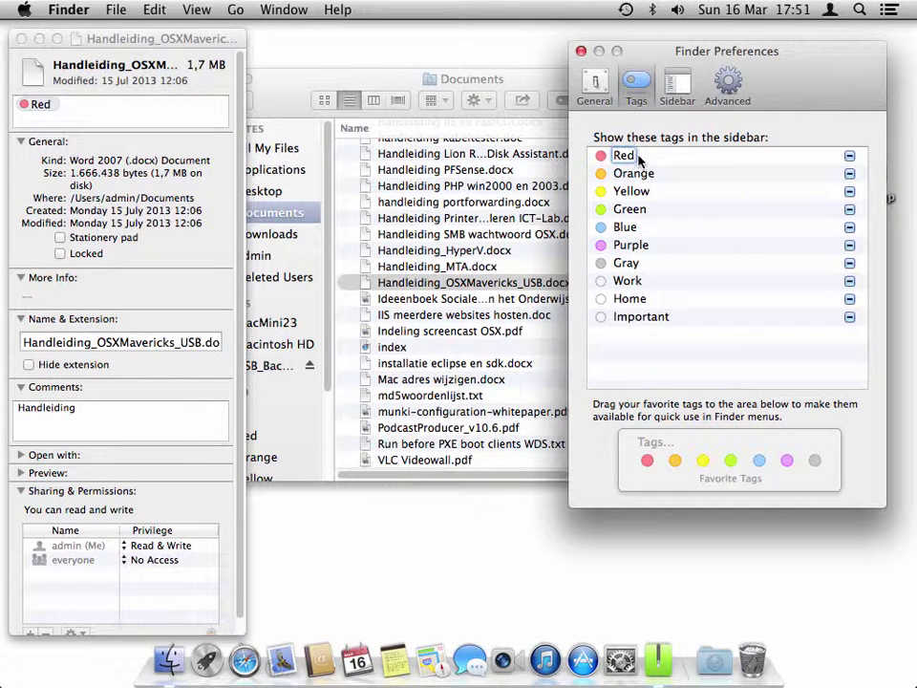
key(BackSpace)
key(BackSpace)
key(BackSpace)
text(Hand;e)
key(BackSpace)
key(BackSpace)
text(leiding)
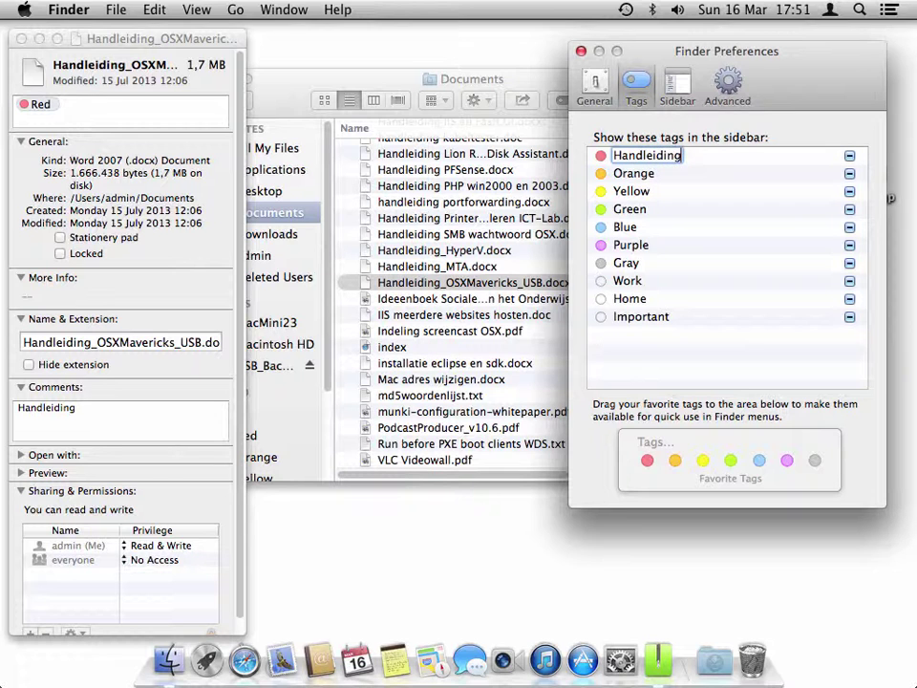
key(Return)
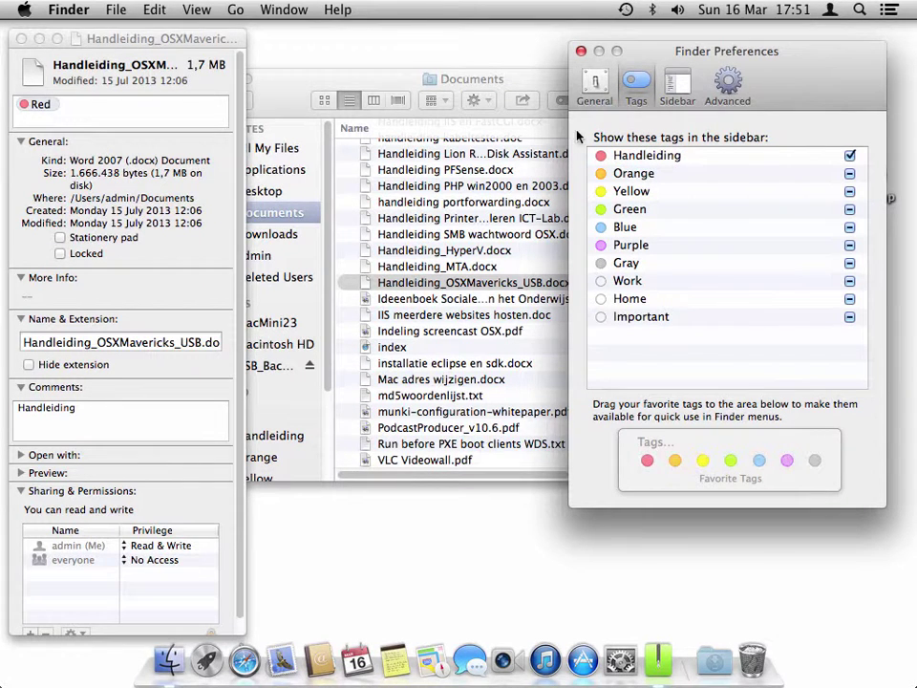
click(580, 51)
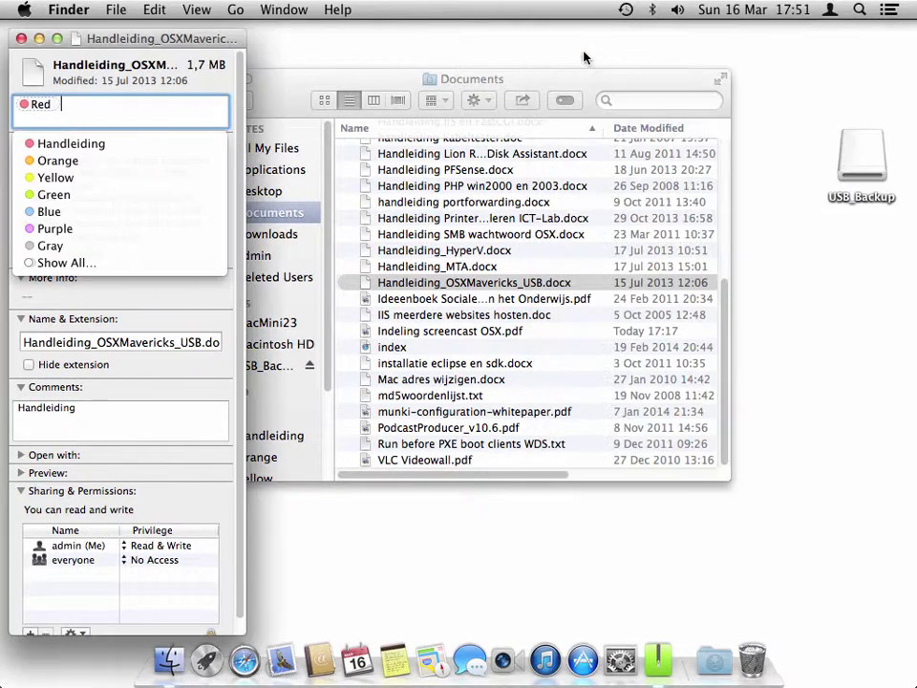
Replace the file's Red tag with the Handleiding tag, then close the file information and the Documents window.
click(108, 144)
click(108, 145)
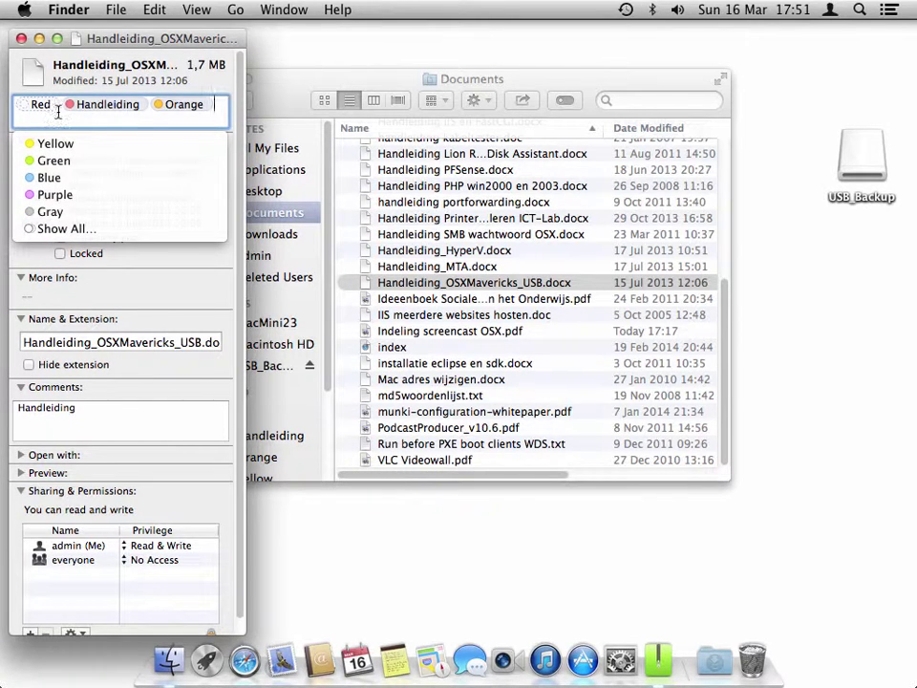
key(BackSpace)
key(BackSpace)
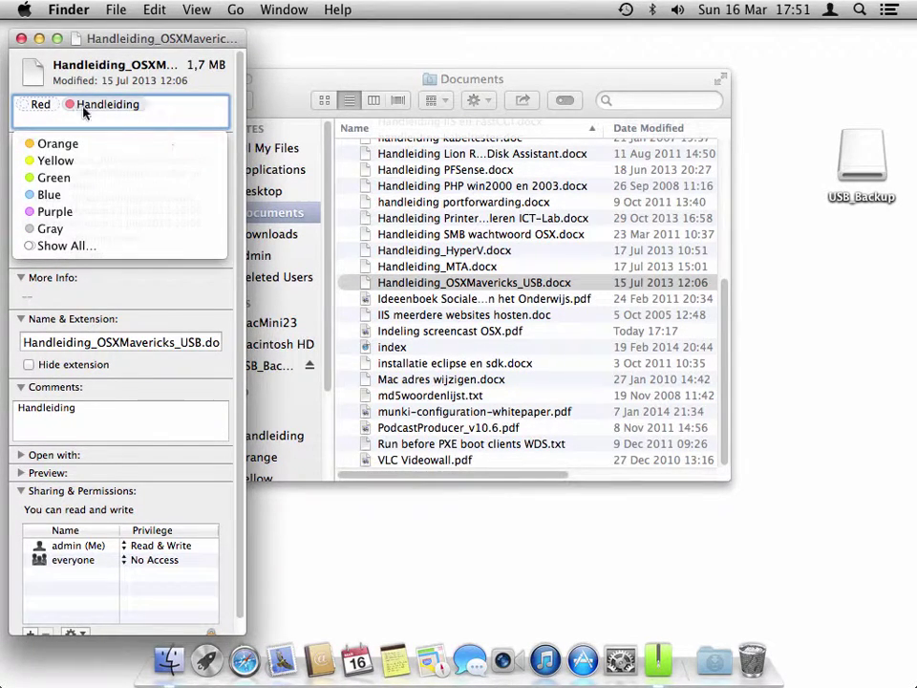
click(42, 104)
key(BackSpace)
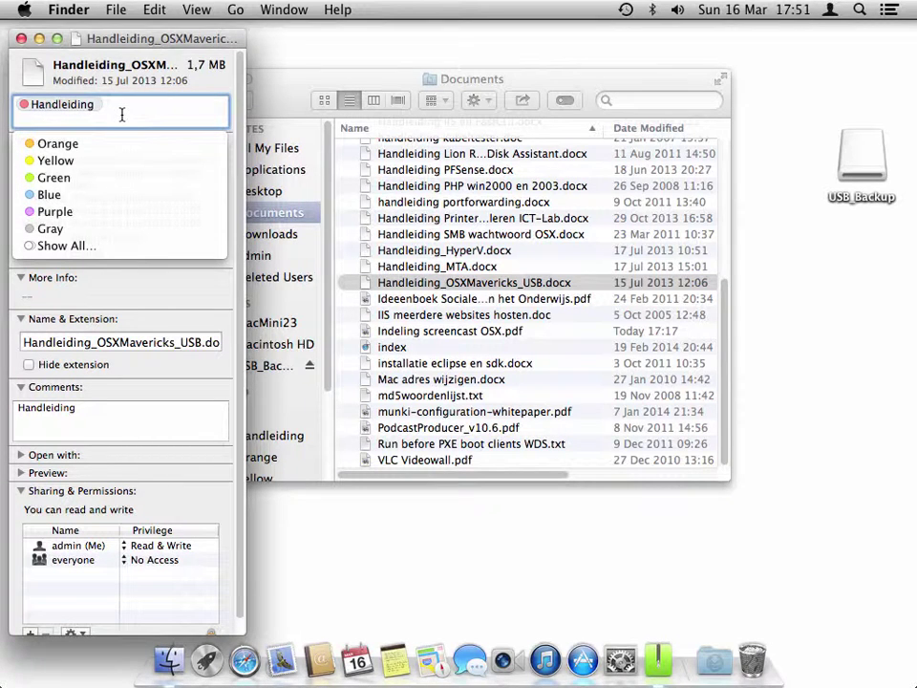
key(Tab)
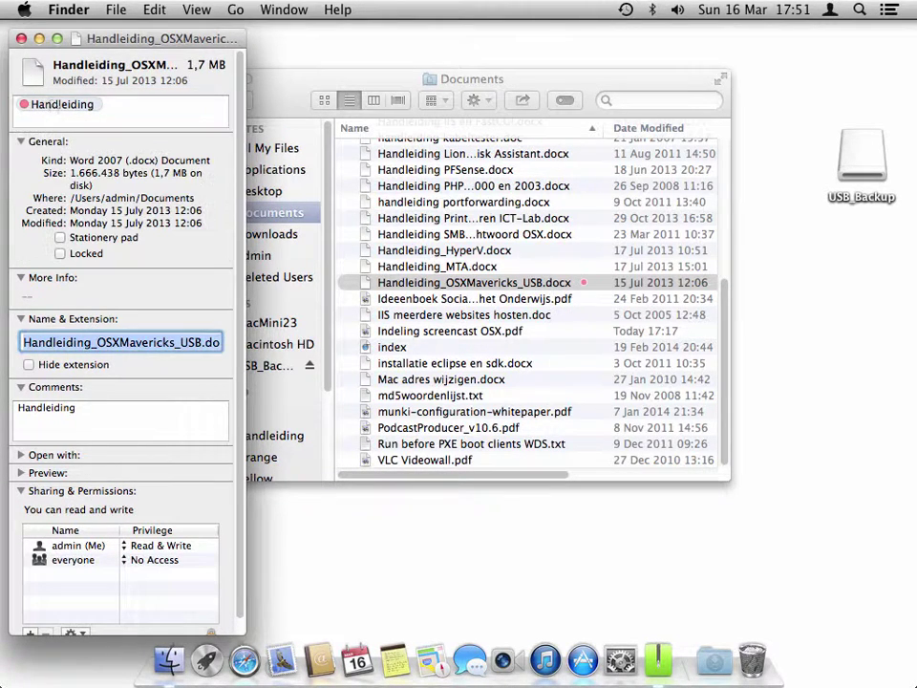
key(Tab)
key(Tab)
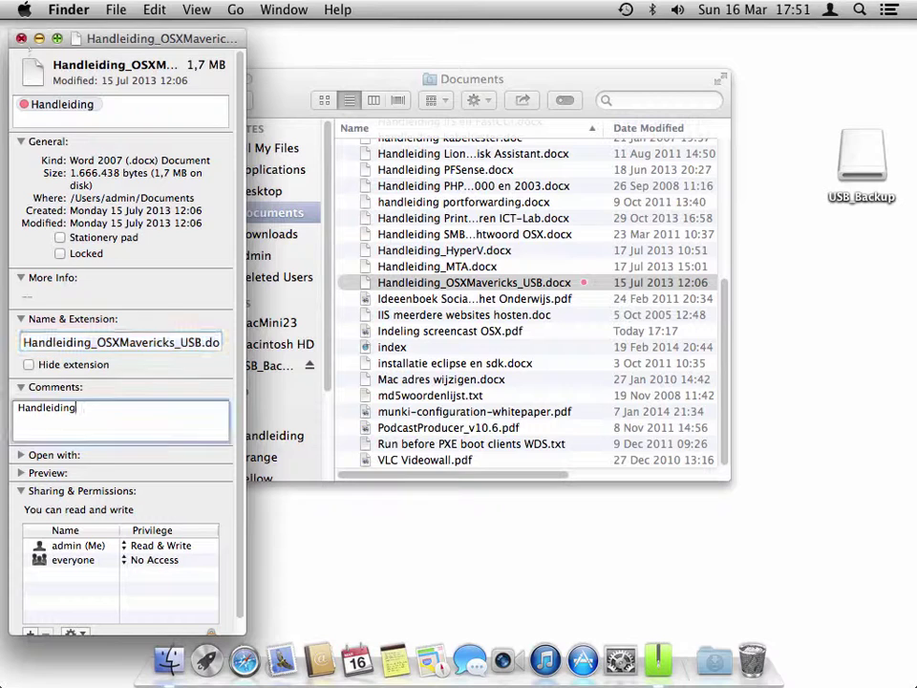
click(21, 38)
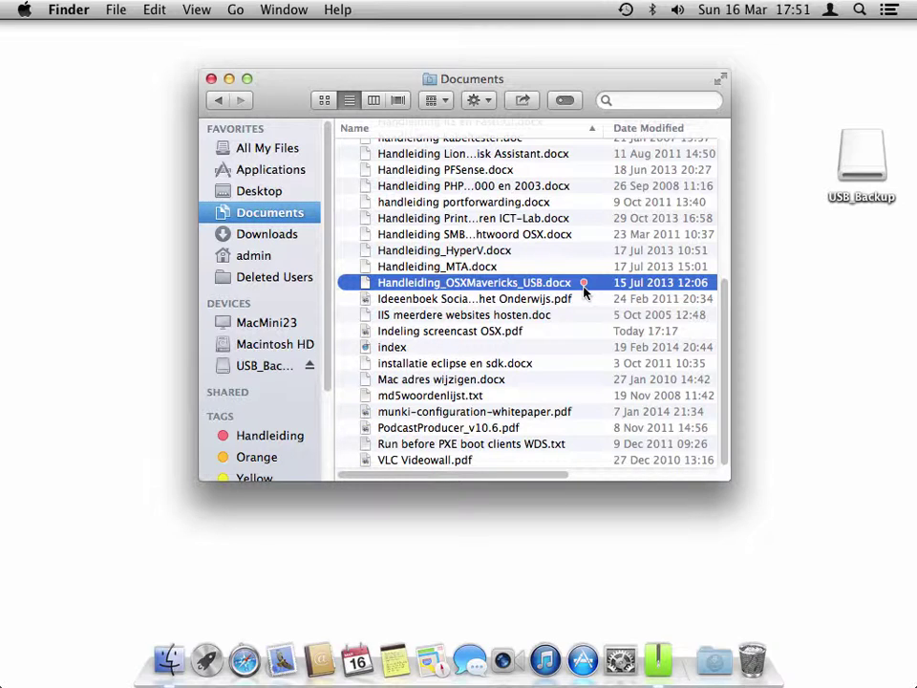
click(211, 80)
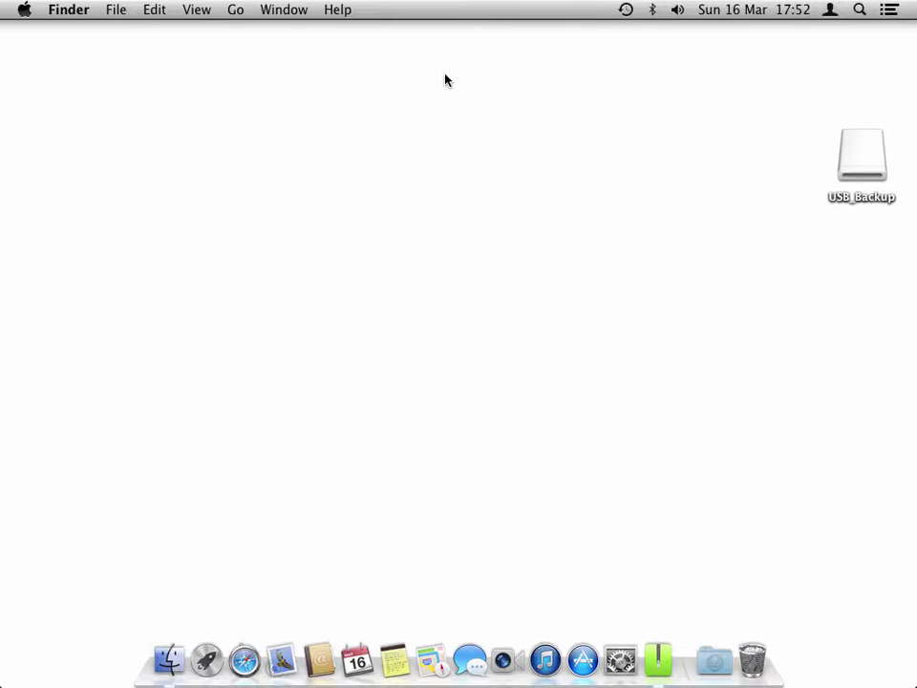
Preview the Spotlight results for "disk", including Handleiding Lion Recovery Disk Assistant.docx and Handleiding Deploy Studio.docx.
click(859, 11)
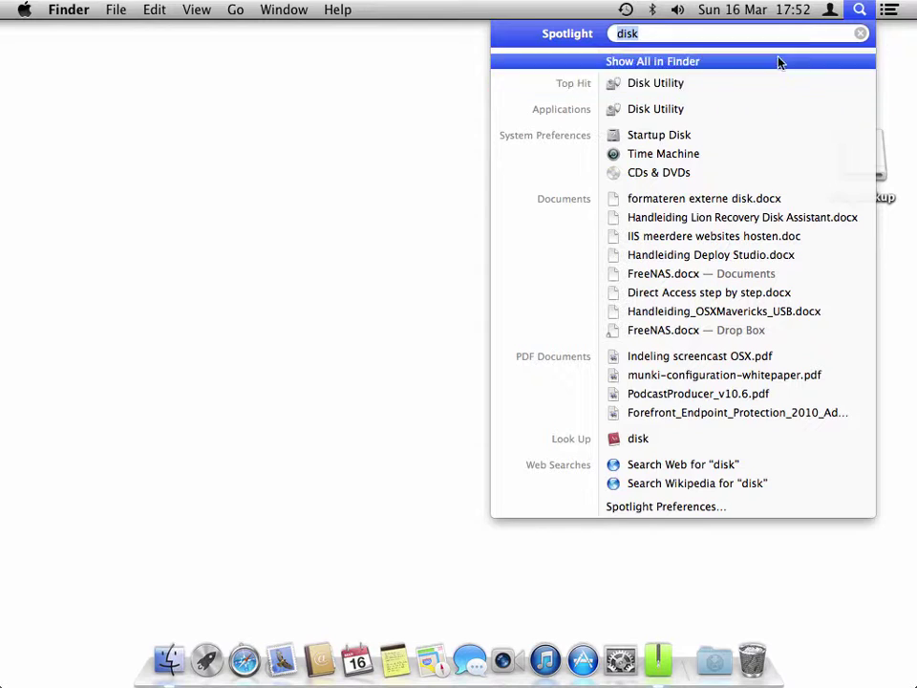
click(754, 40)
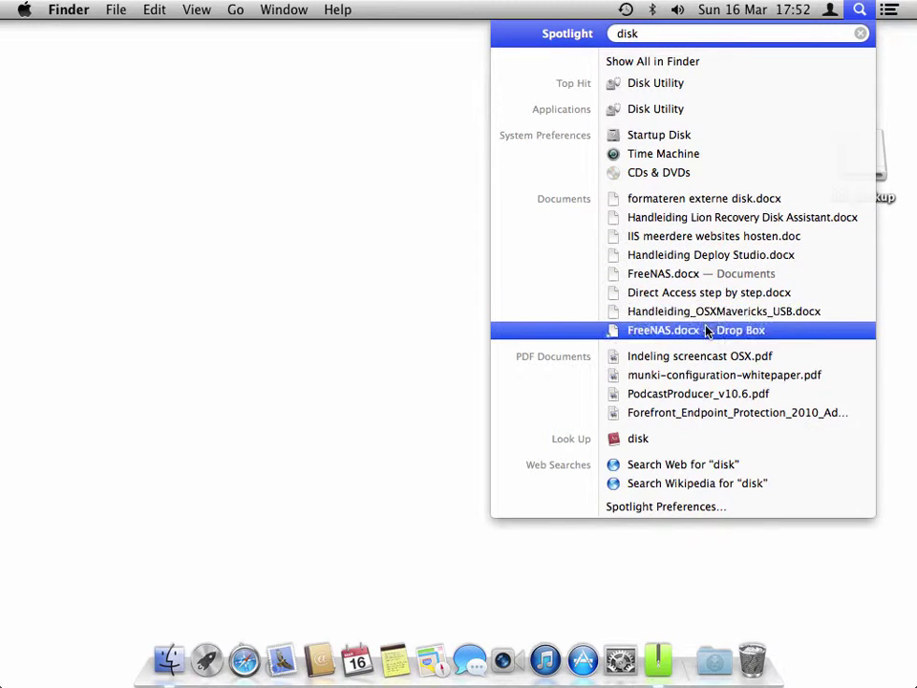
mouse_move(707, 215)
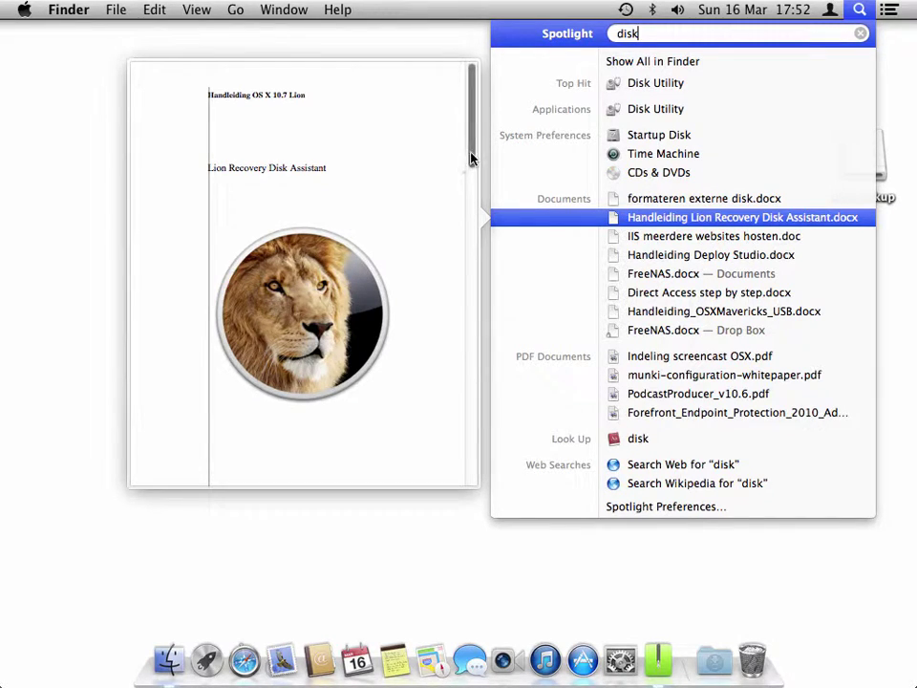
mouse_move(471, 155)
mouse_down()
mouse_move(465, 351)
mouse_move(470, 156)
mouse_up()
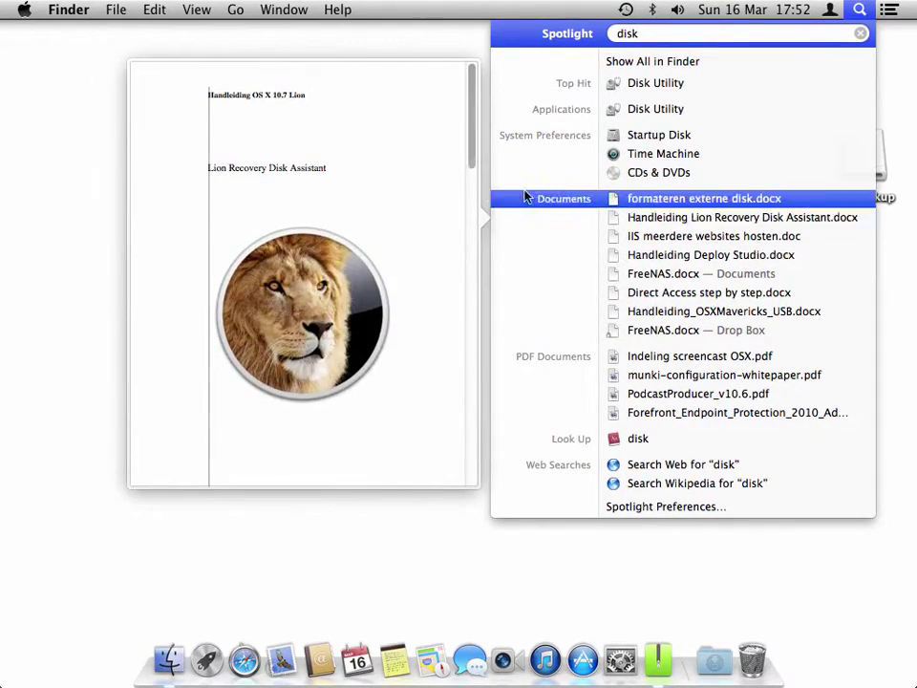
mouse_move(612, 255)
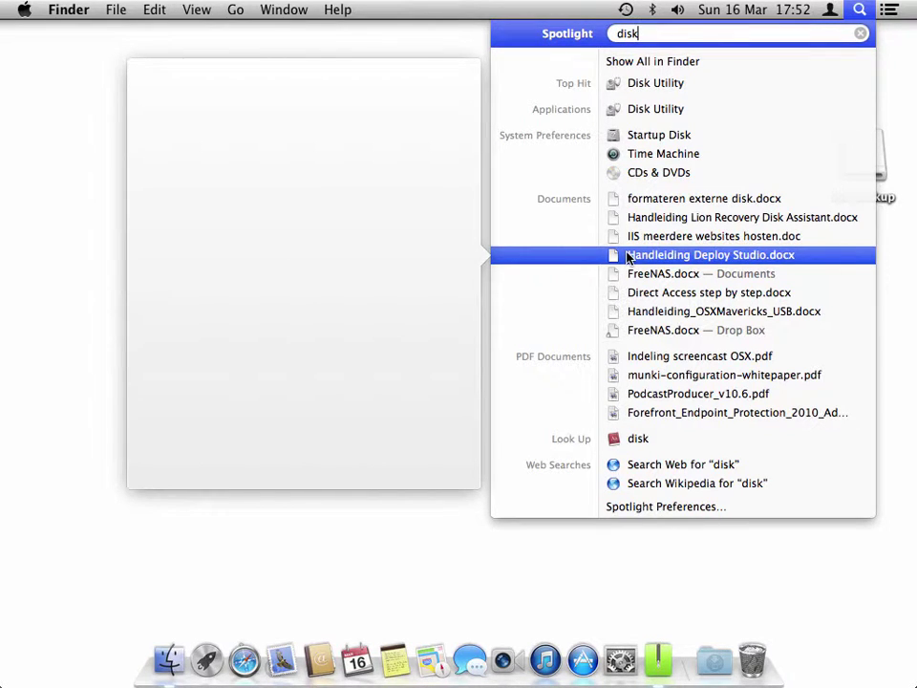
Search Spotlight for "handleiding" and look through the documents and PDF files found.
double_click(616, 35)
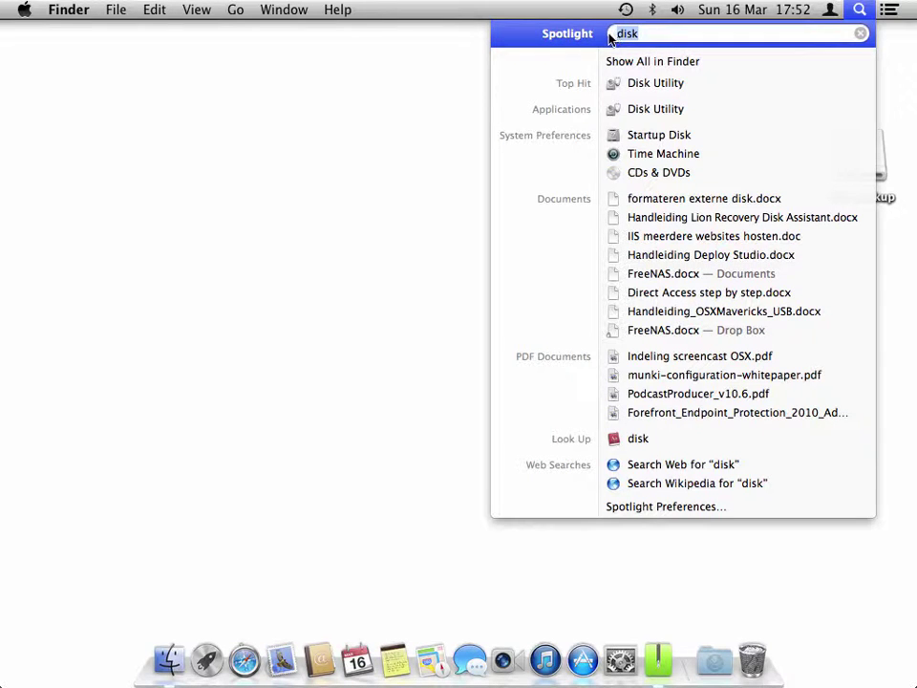
text(handle)
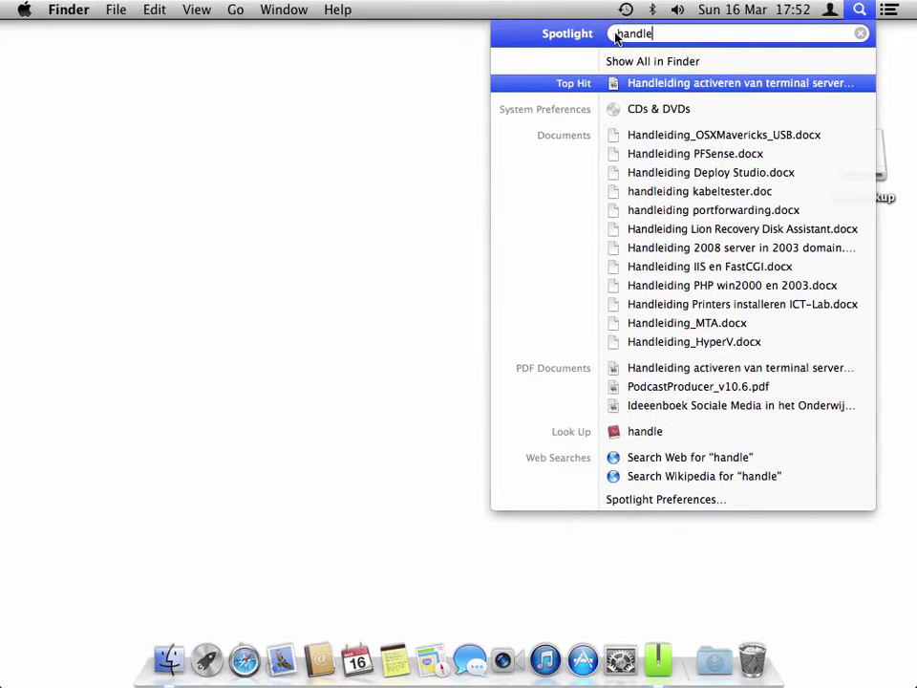
text(iding)
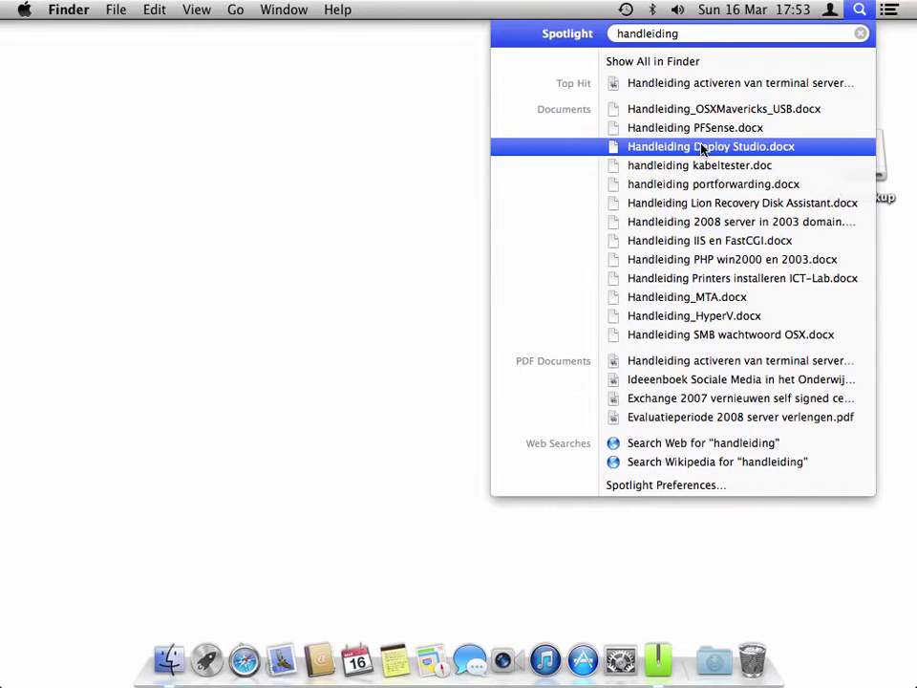
mouse_move(709, 380)
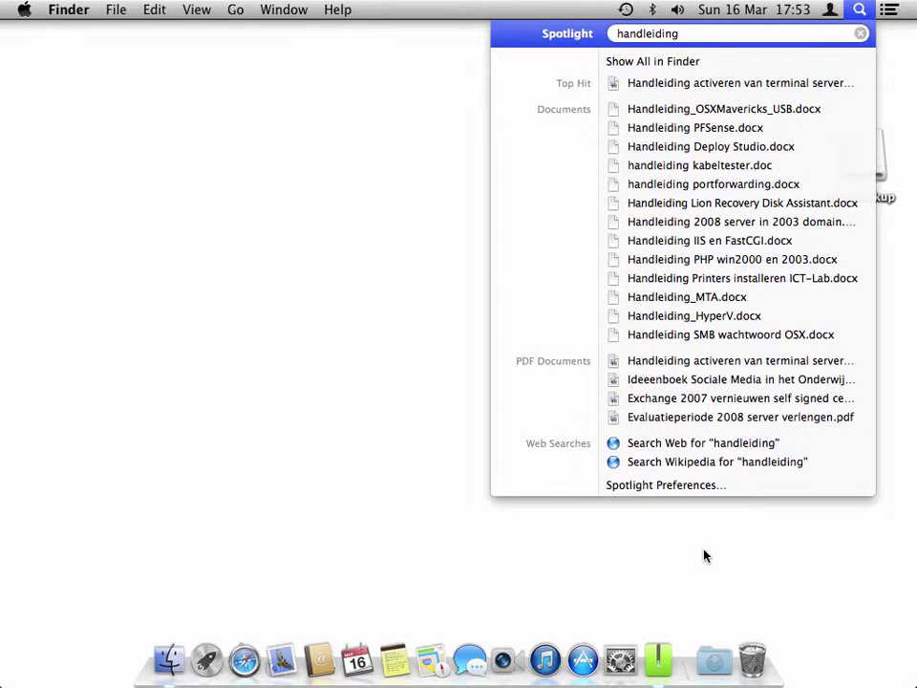
Open the Spotlight settings in System Preferences.
click(620, 659)
click(620, 659)
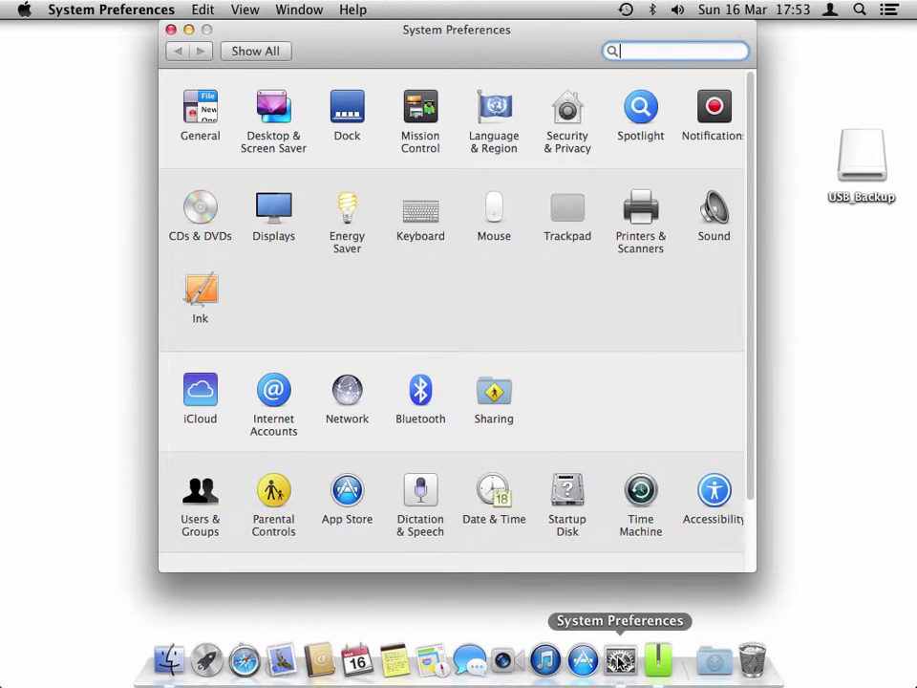
click(638, 111)
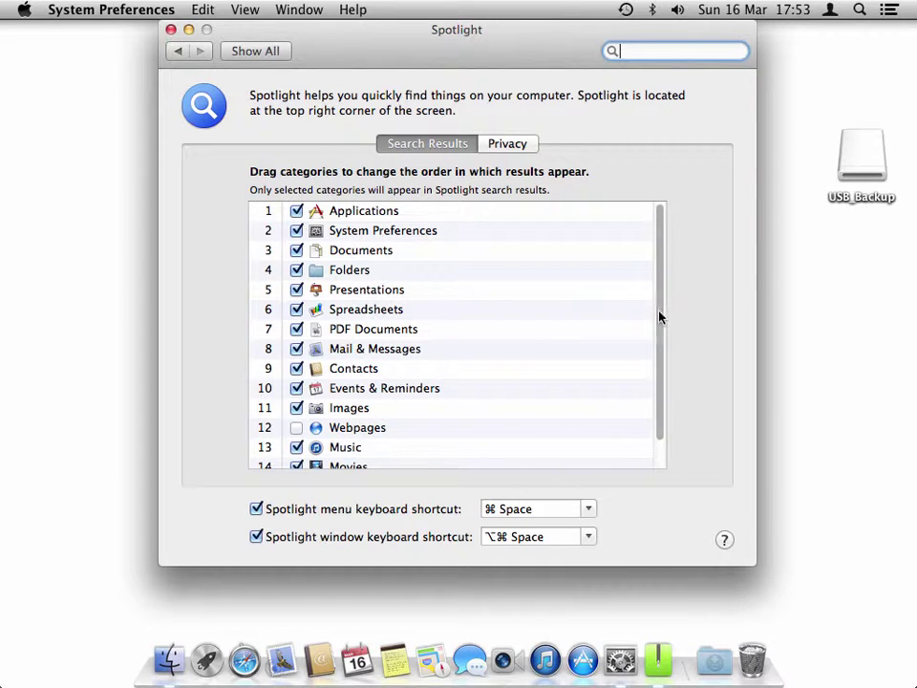
Exclude Events & Reminders, Mail & Messages and Contacts from the Spotlight results, and move Documents to first place in the category order.
drag(659, 317, 661, 267)
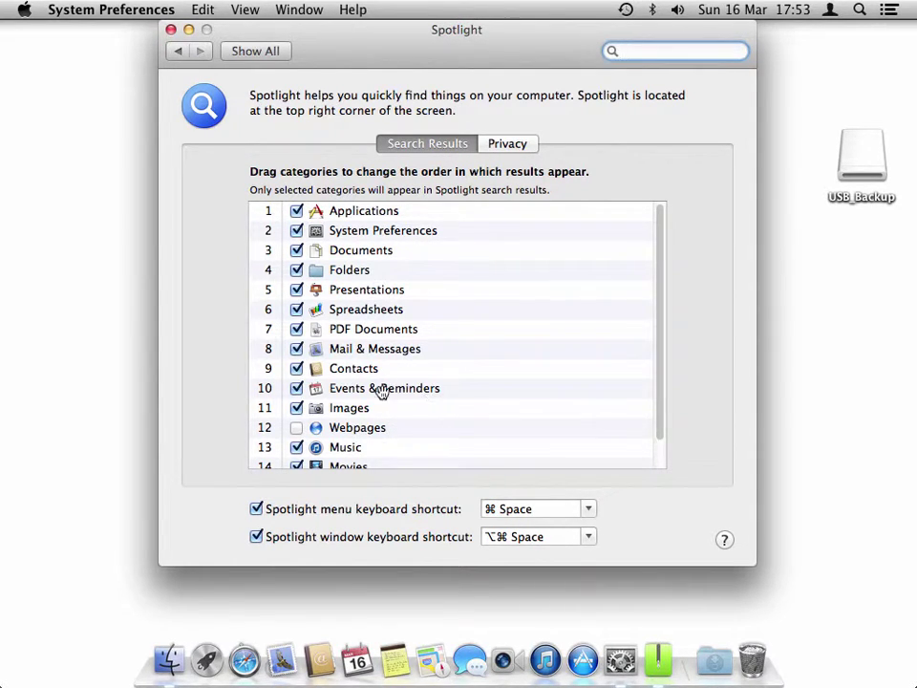
click(296, 387)
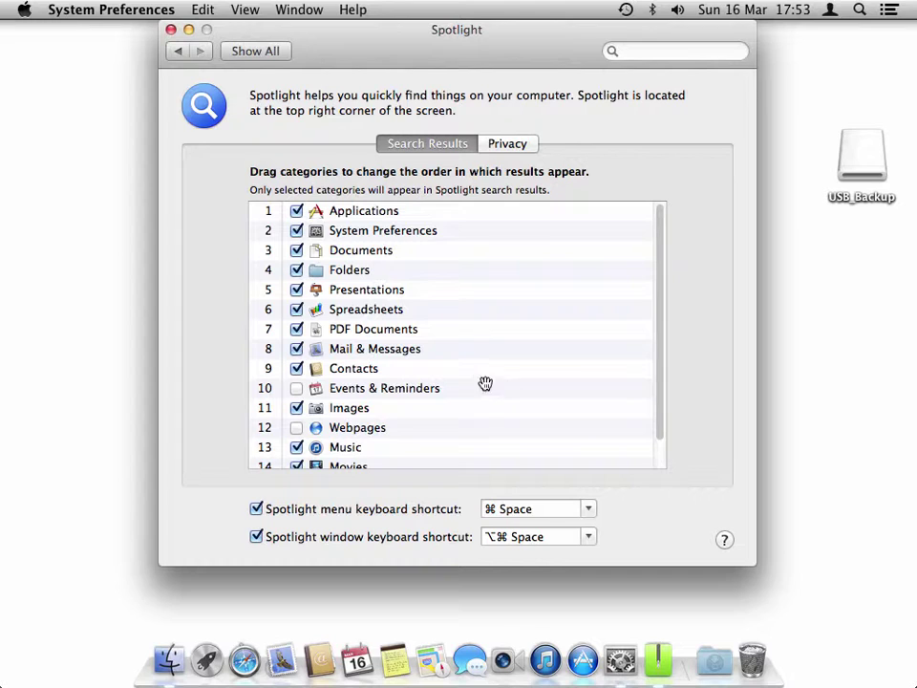
click(296, 349)
click(297, 370)
drag(358, 250, 361, 213)
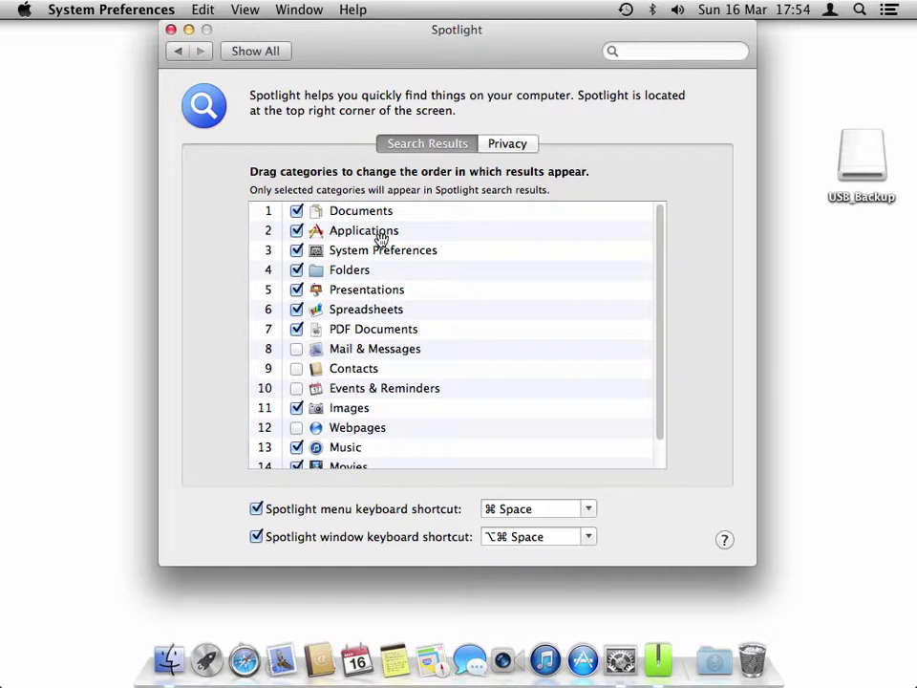
Search Spotlight for "disk" to check the new order of result categories, then return to the Spotlight settings.
click(858, 12)
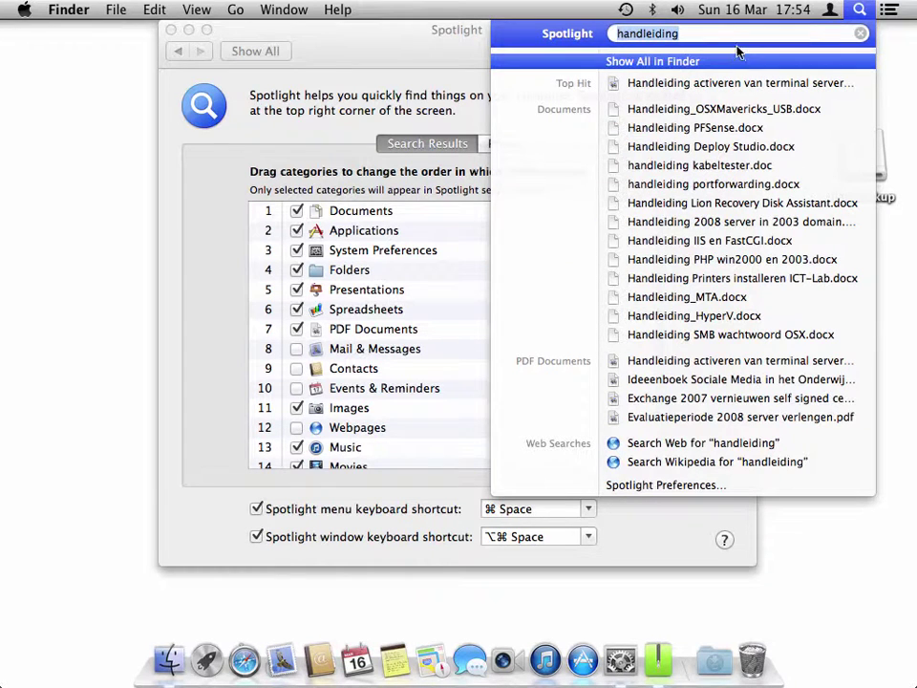
text(disk)
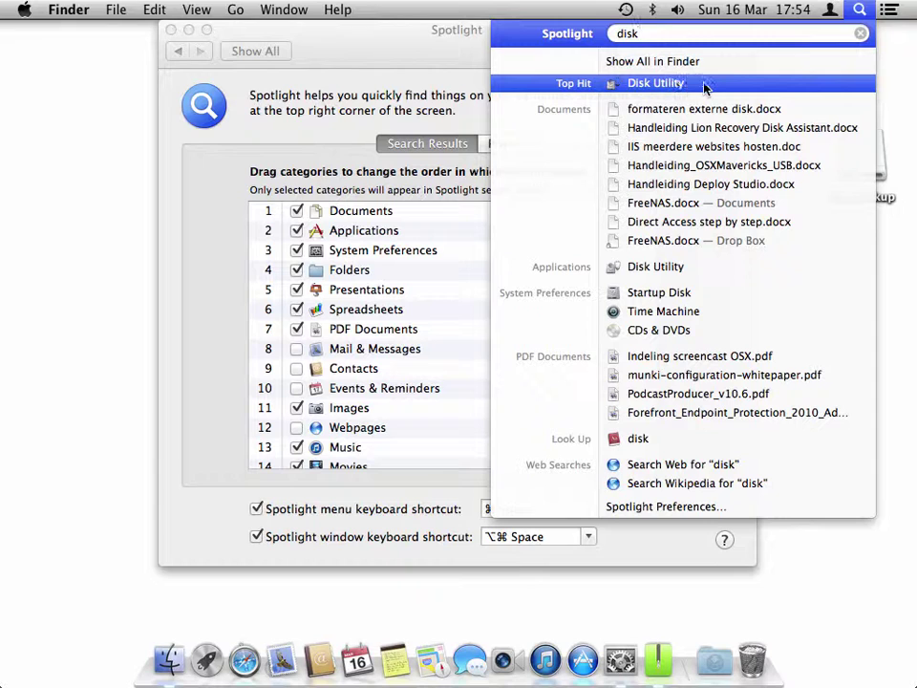
click(416, 54)
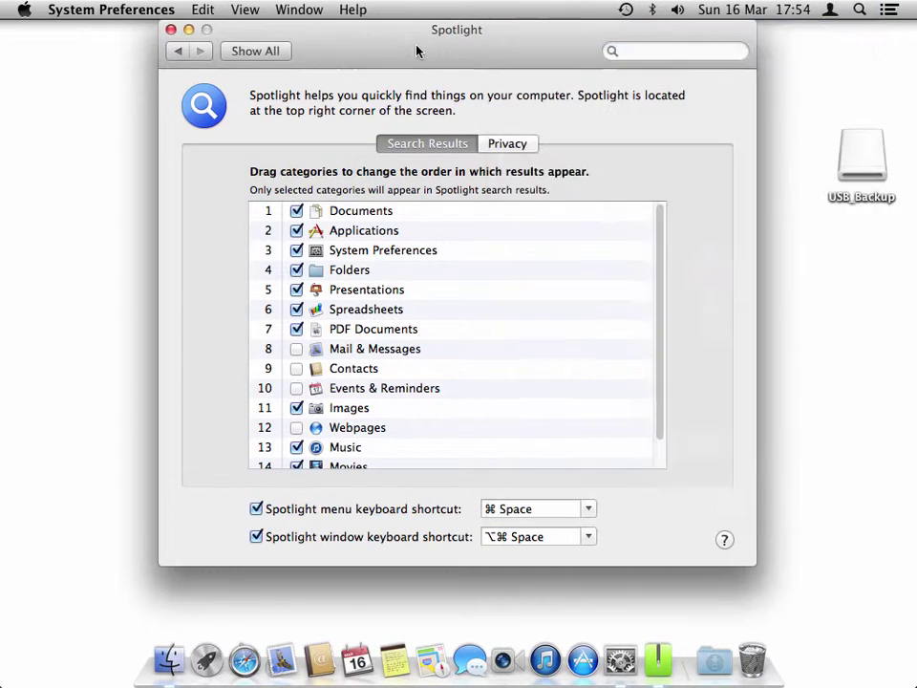
View the Spotlight privacy exclusion list, then return to the preferences overview and quit System Preferences.
click(523, 149)
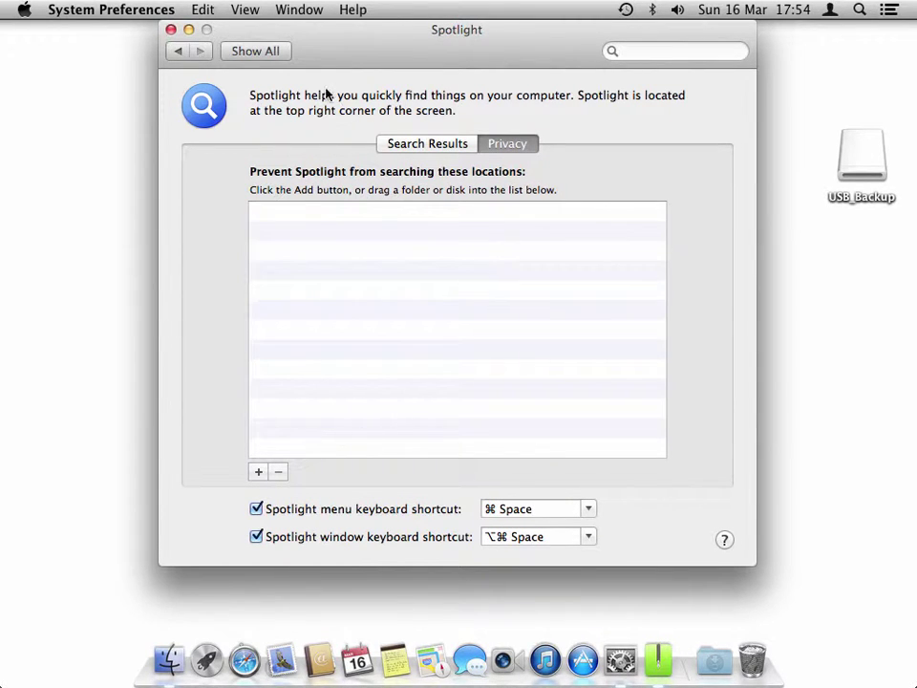
click(255, 52)
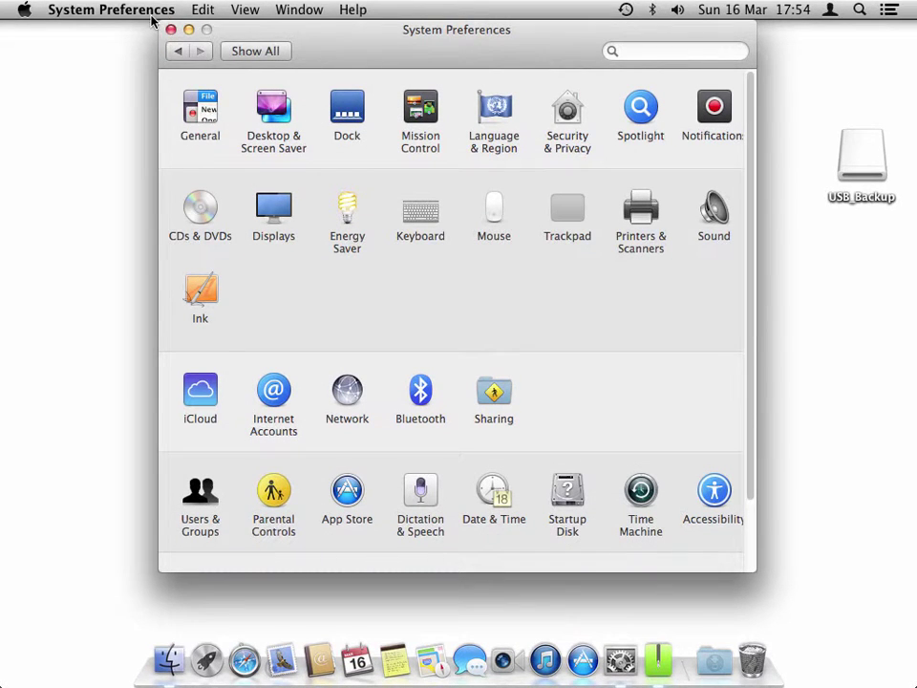
click(116, 12)
click(155, 149)
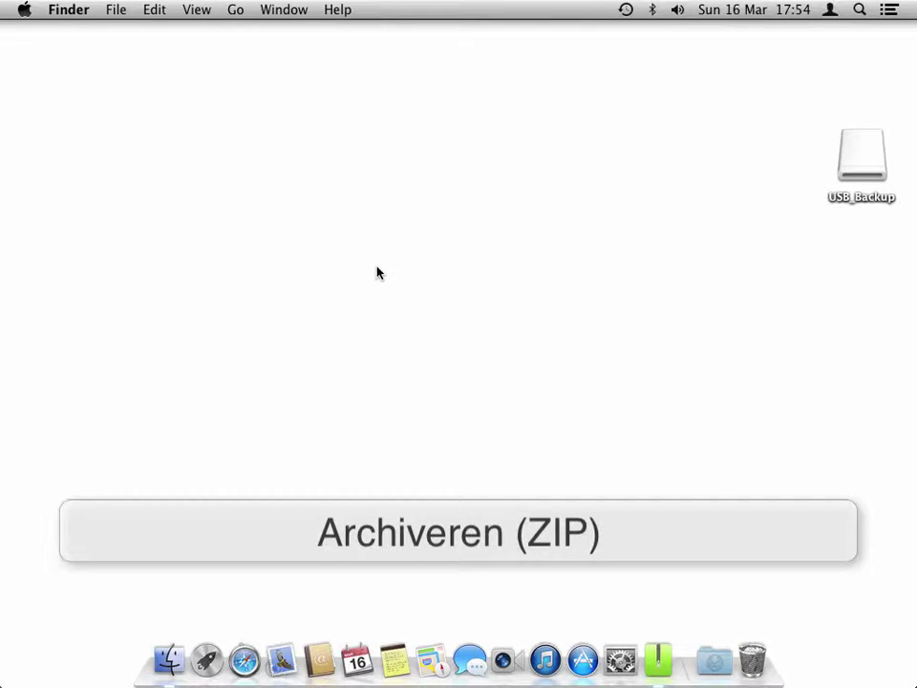
Open the Documents folder in a new Finder window and go to the start of its file list.
click(169, 657)
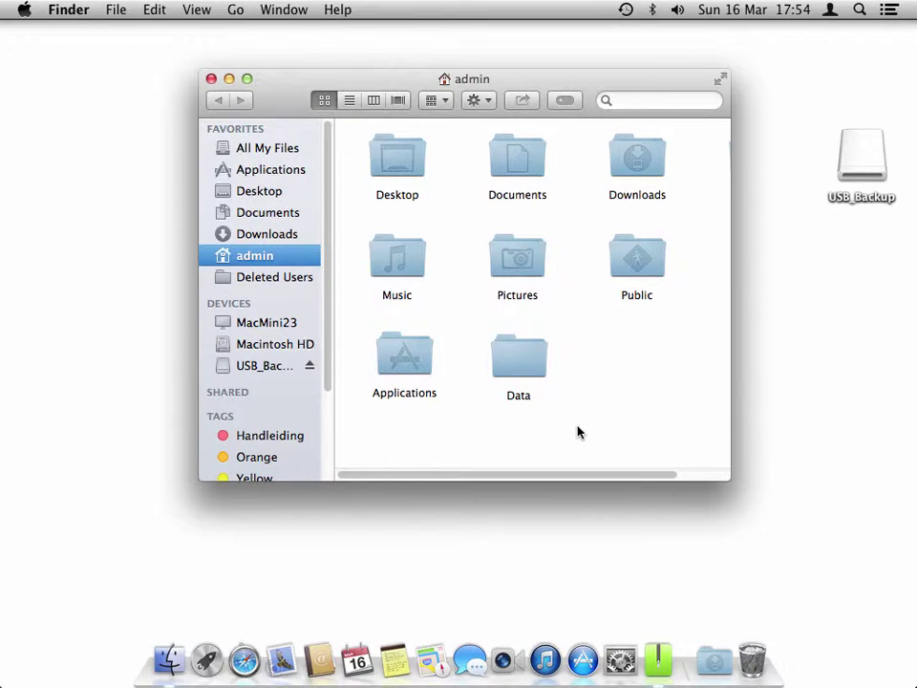
double_click(516, 170)
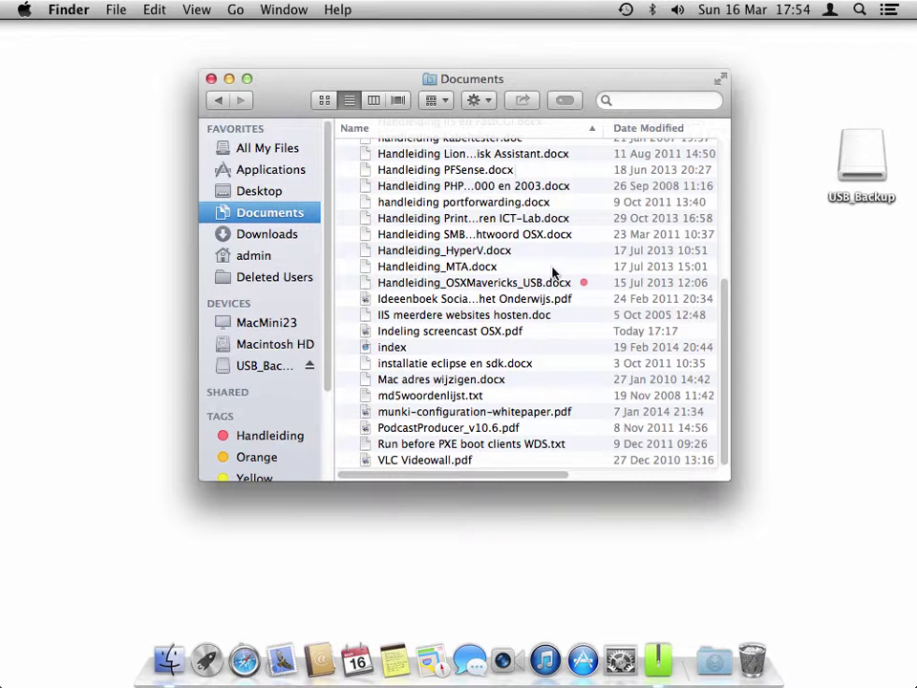
drag(725, 472, 724, 246)
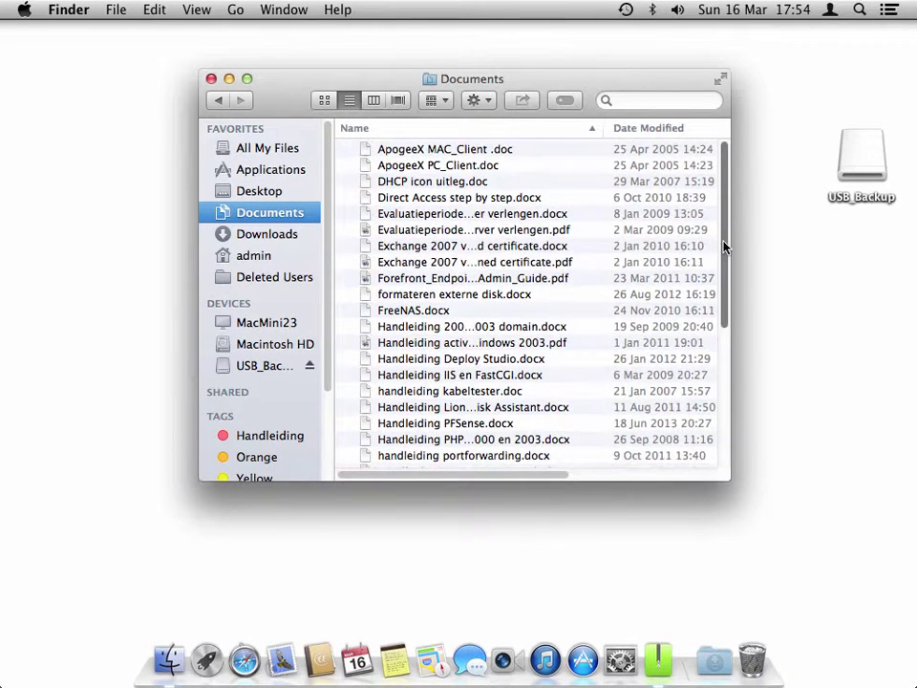
Compare the compress command offered for all files in Documents with the one offered for FreeNAS.docx alone.
scroll(532, 342, down, 2)
click(492, 348)
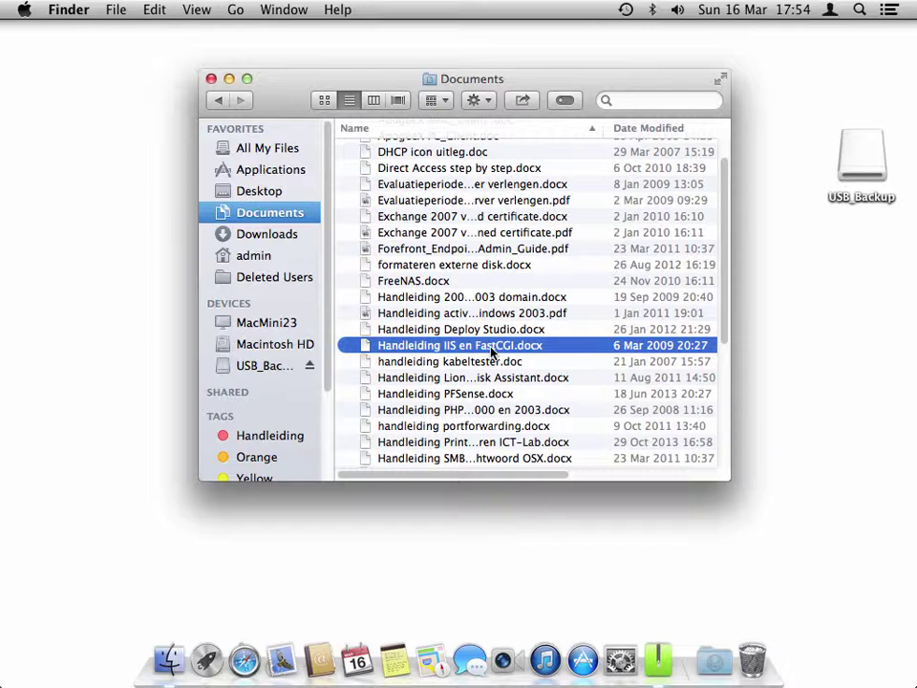
key(super+a)
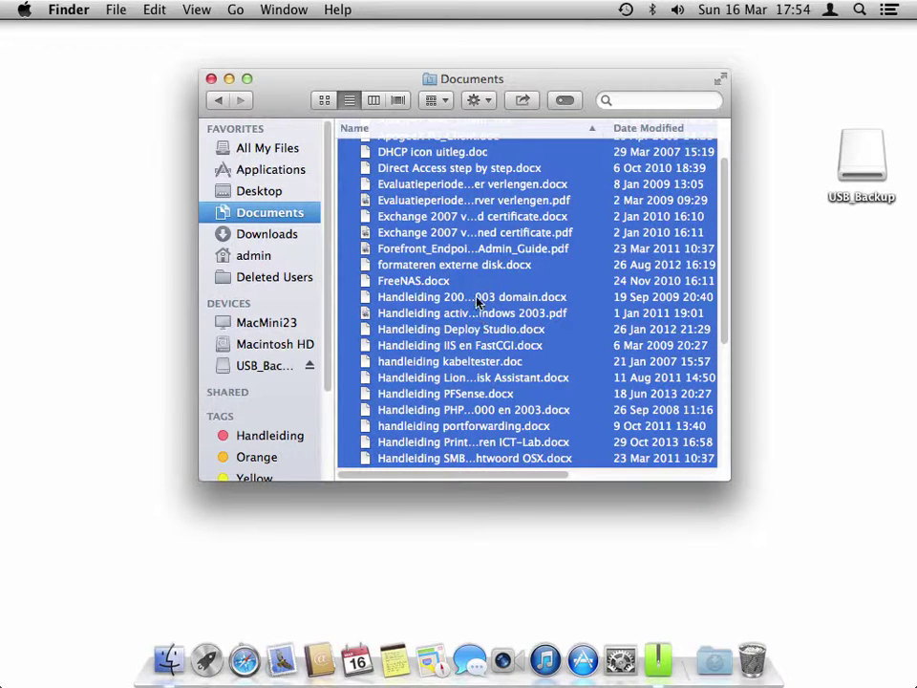
right_click(477, 302)
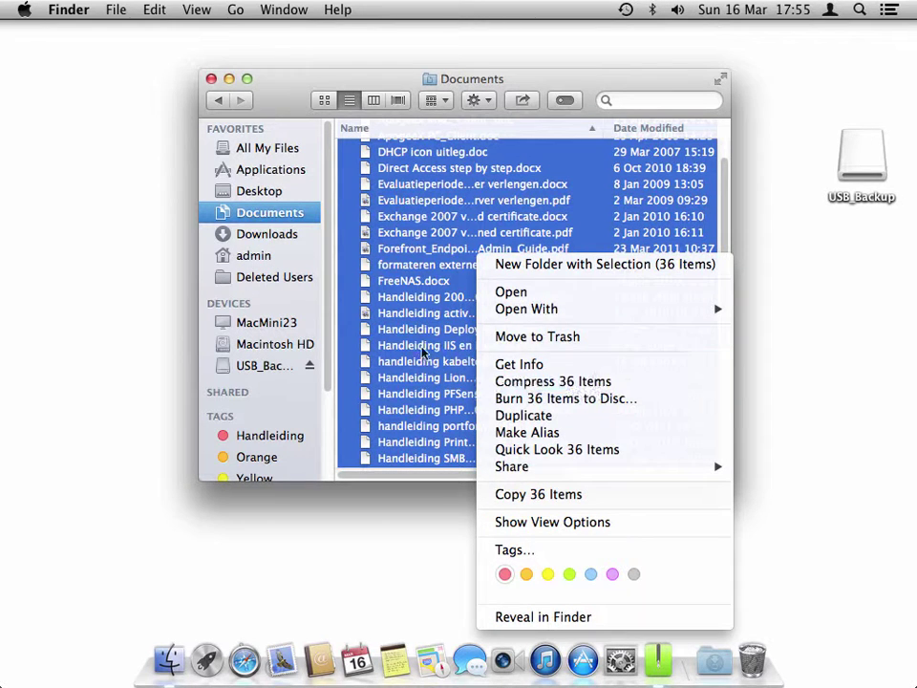
click(469, 299)
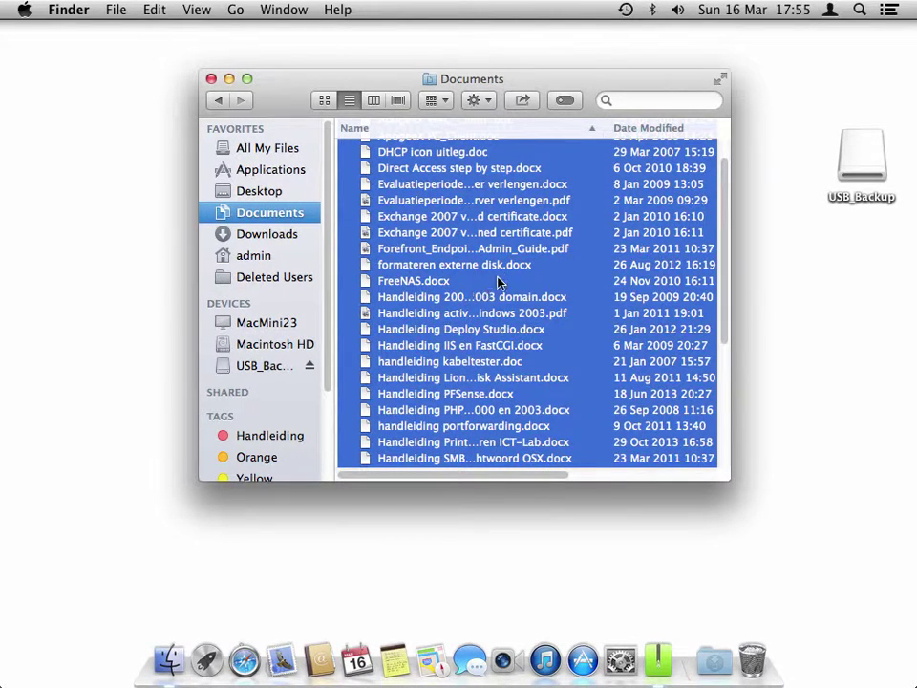
click(466, 281)
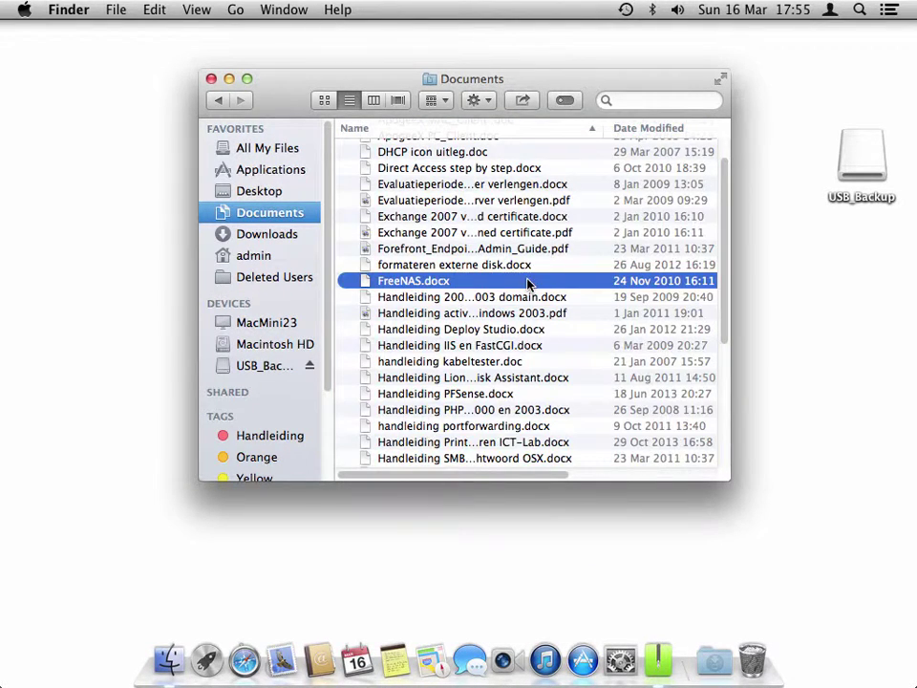
right_click(452, 283)
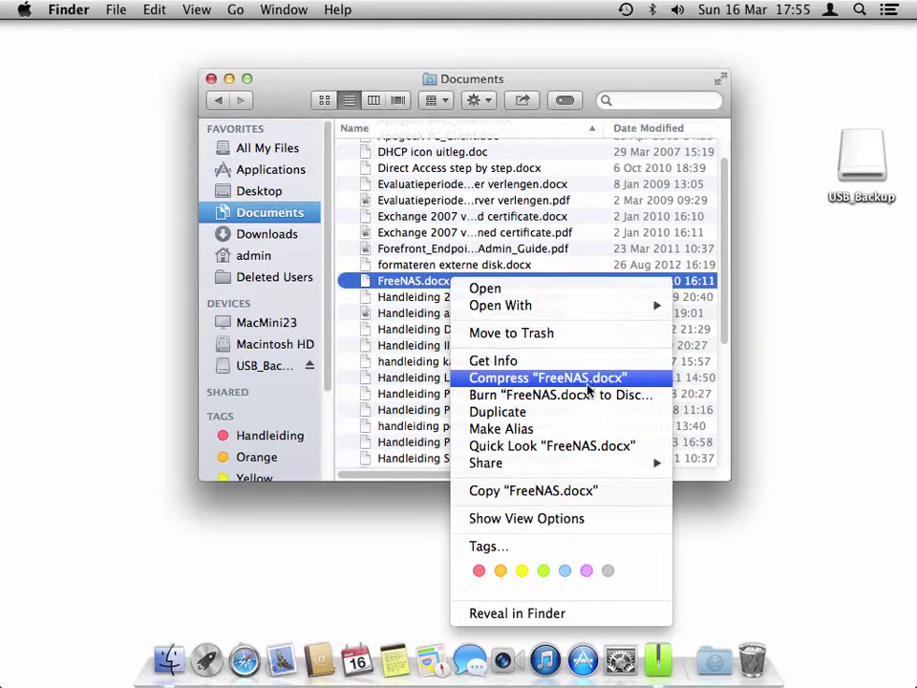
click(391, 292)
Compress all 36 files in Documents into one ZIP archive, then move the original files to the Trash.
key(super+a)
right_click(392, 290)
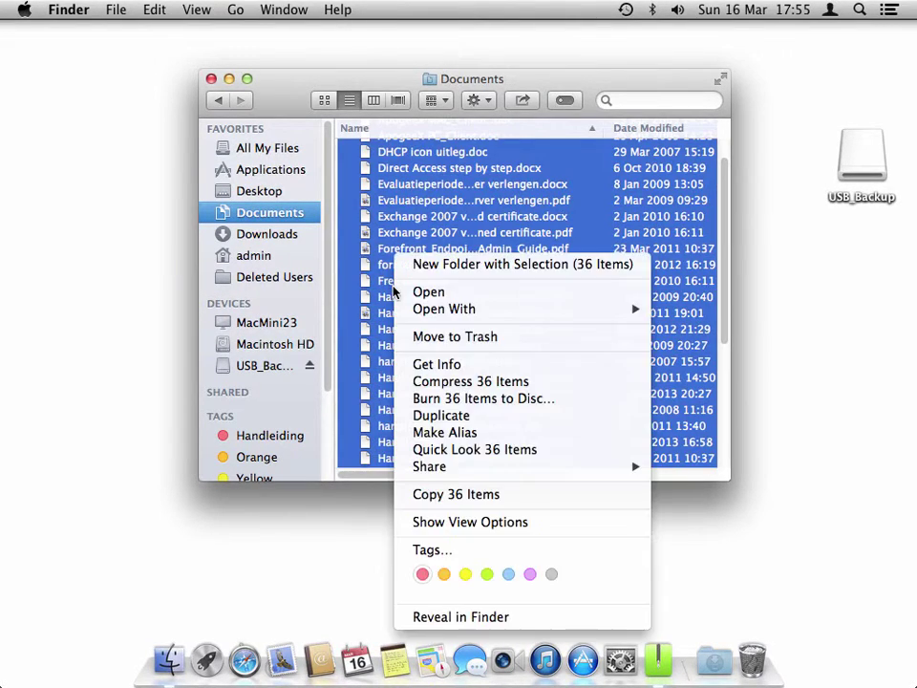
click(408, 384)
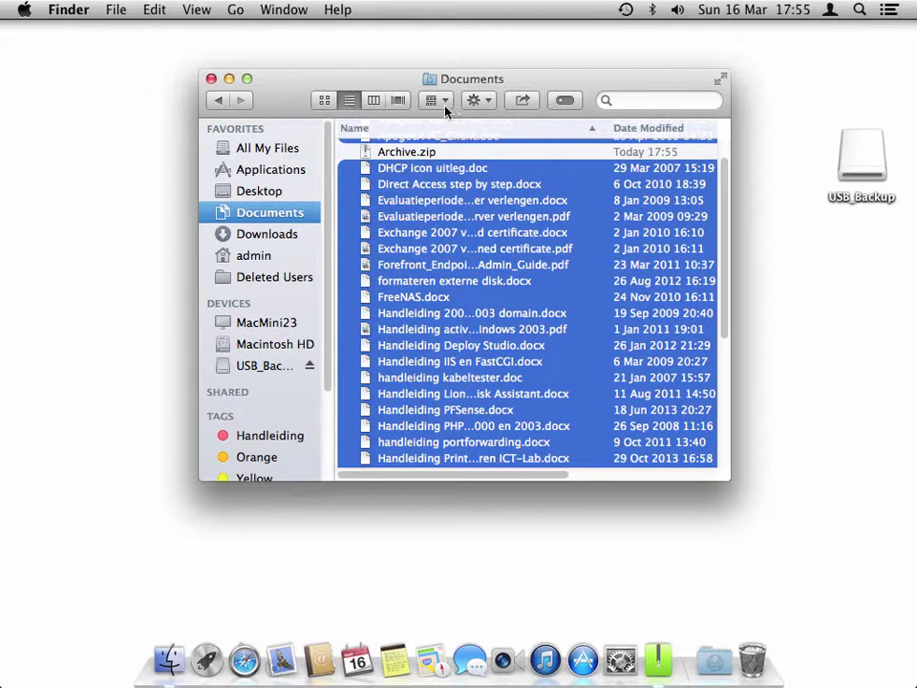
click(488, 105)
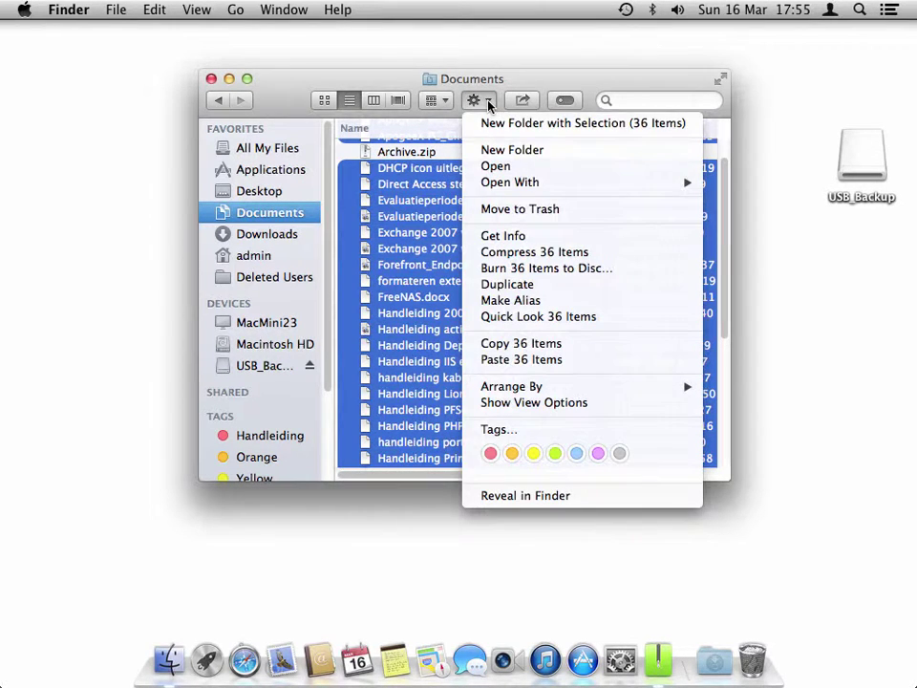
click(506, 210)
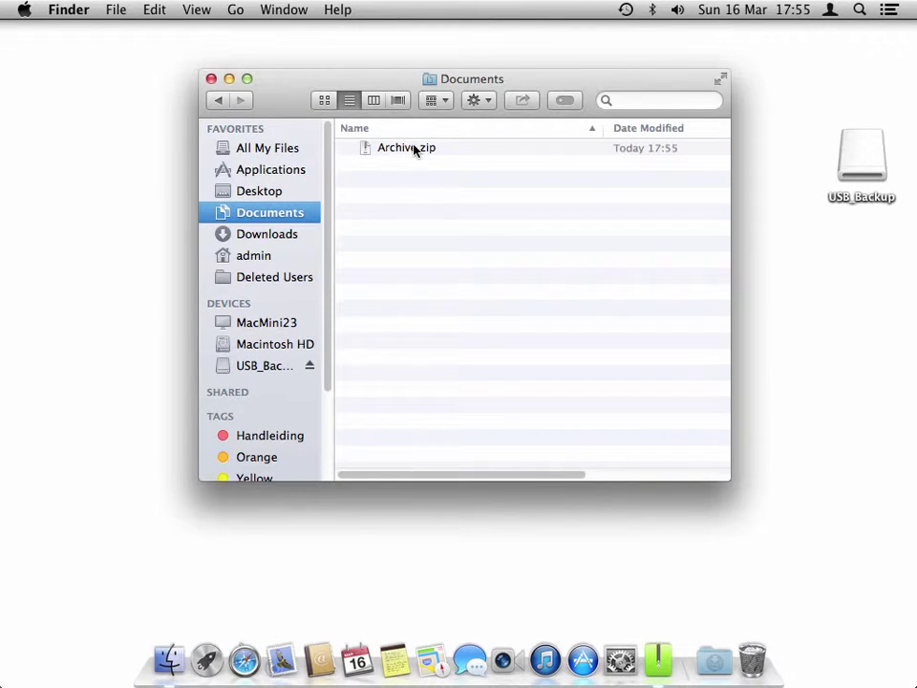
Extract Archive.zip in Documents, then expand the extracted Archive folder to check its files and collapse it again.
double_click(416, 149)
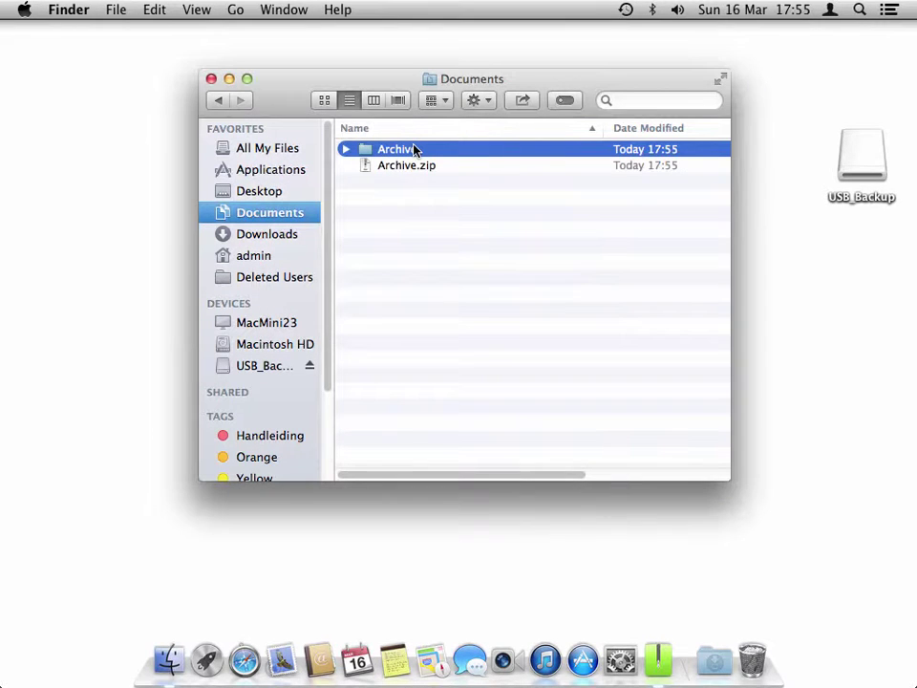
click(345, 151)
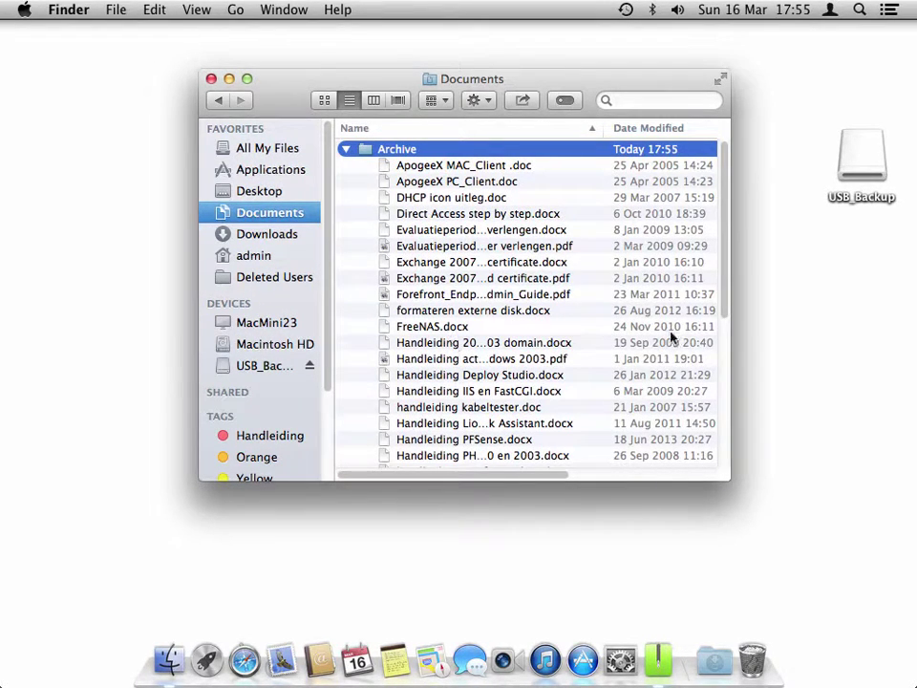
drag(726, 266, 728, 232)
click(347, 149)
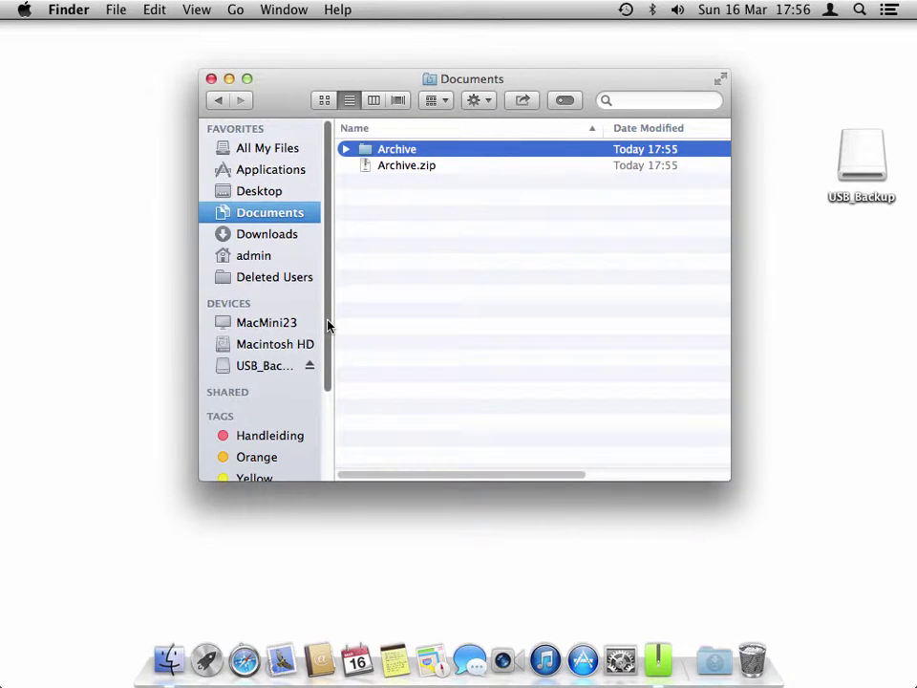
Launch Archive Utility from the System/Library/CoreServices folder on Macintosh HD.
scroll(326, 326, down, 2)
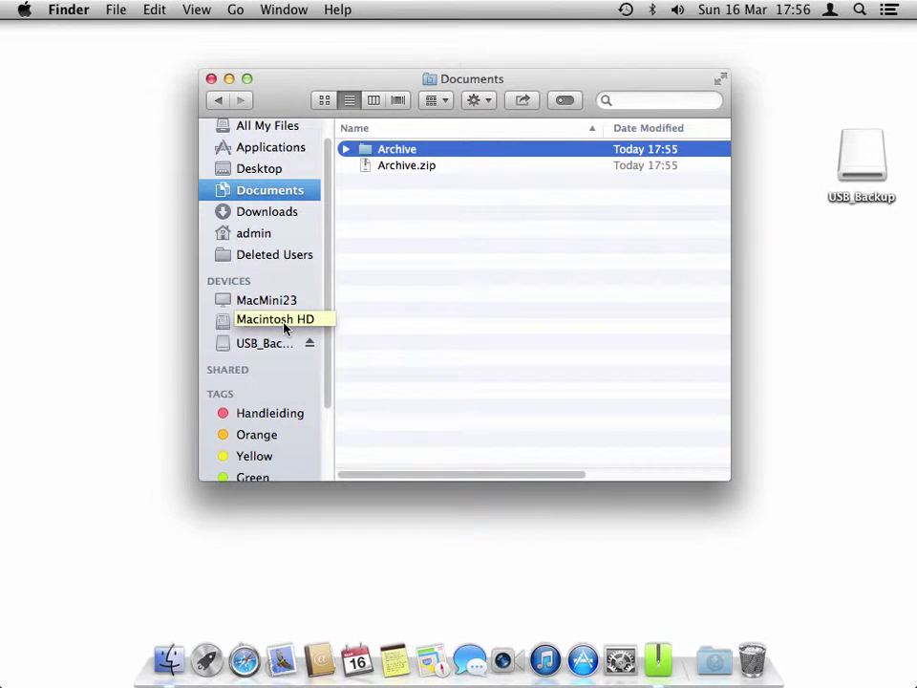
click(284, 325)
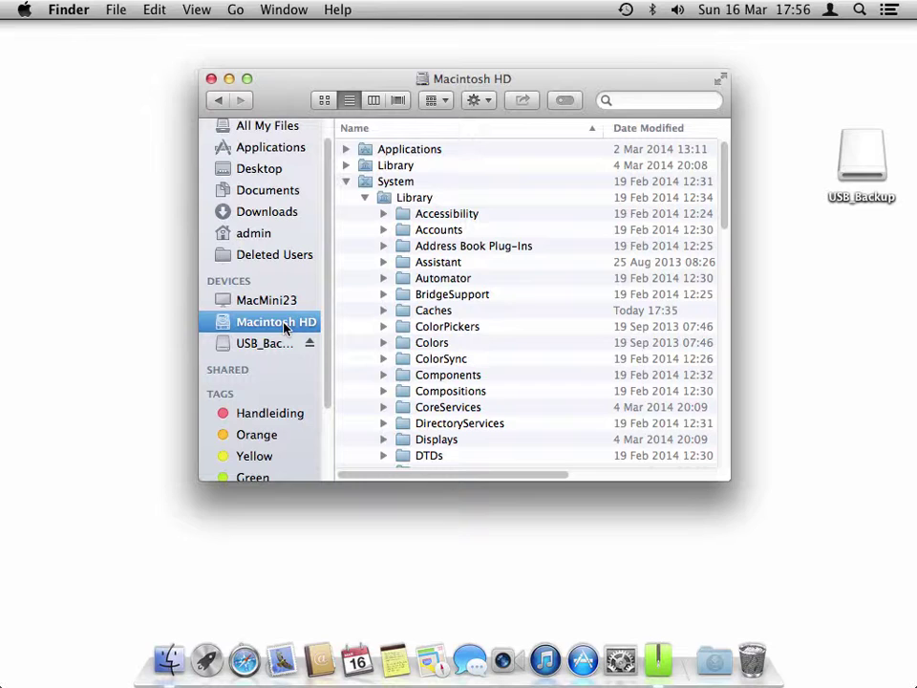
click(386, 182)
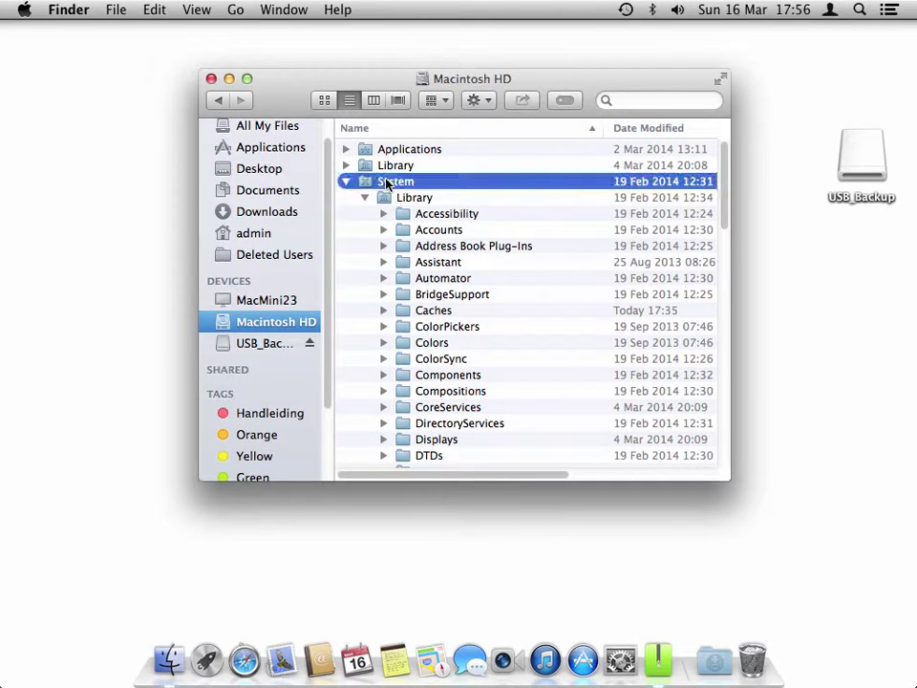
click(411, 199)
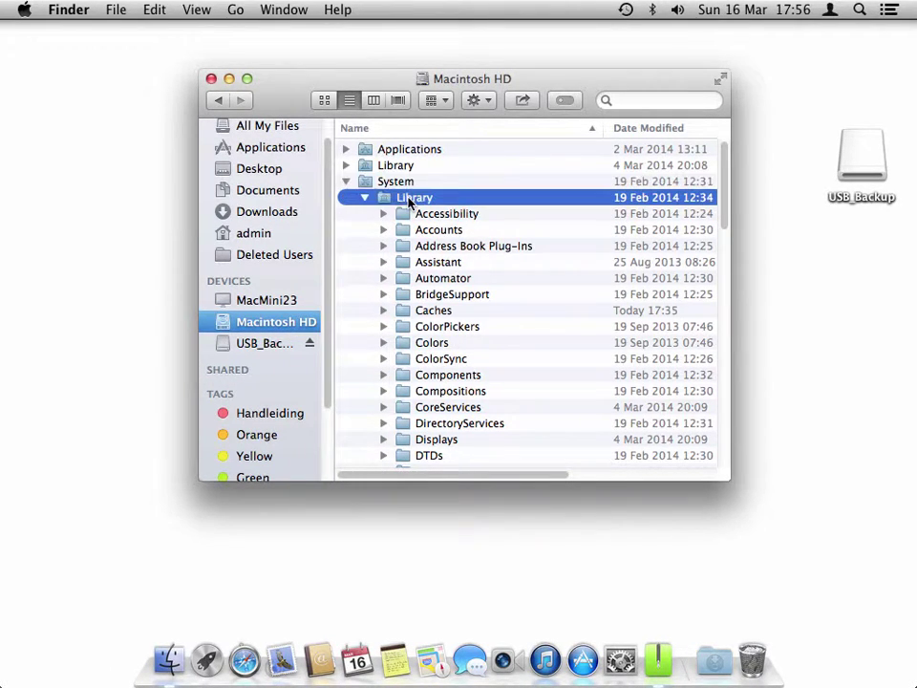
double_click(433, 408)
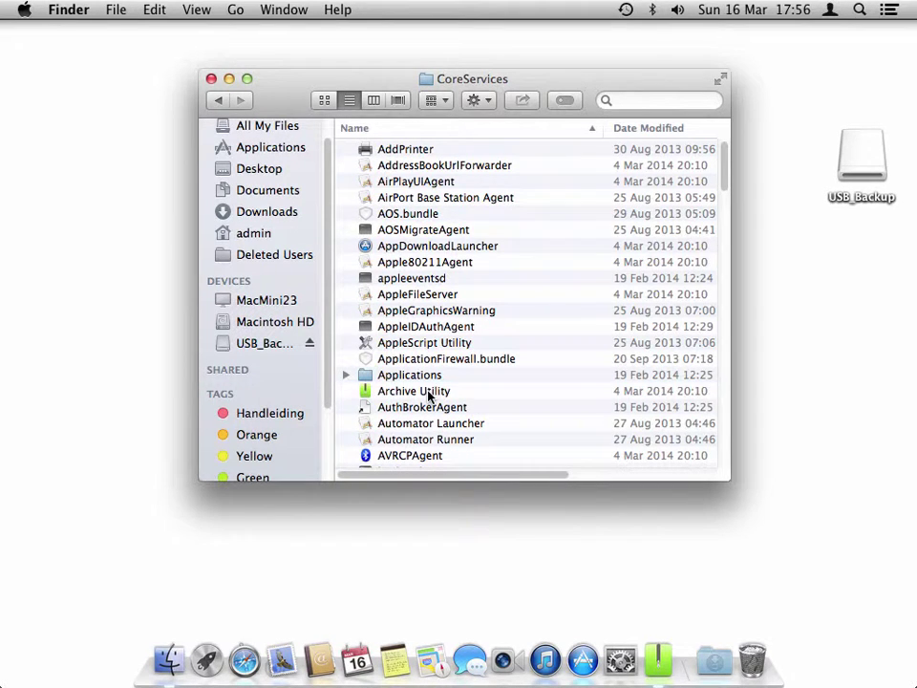
double_click(429, 391)
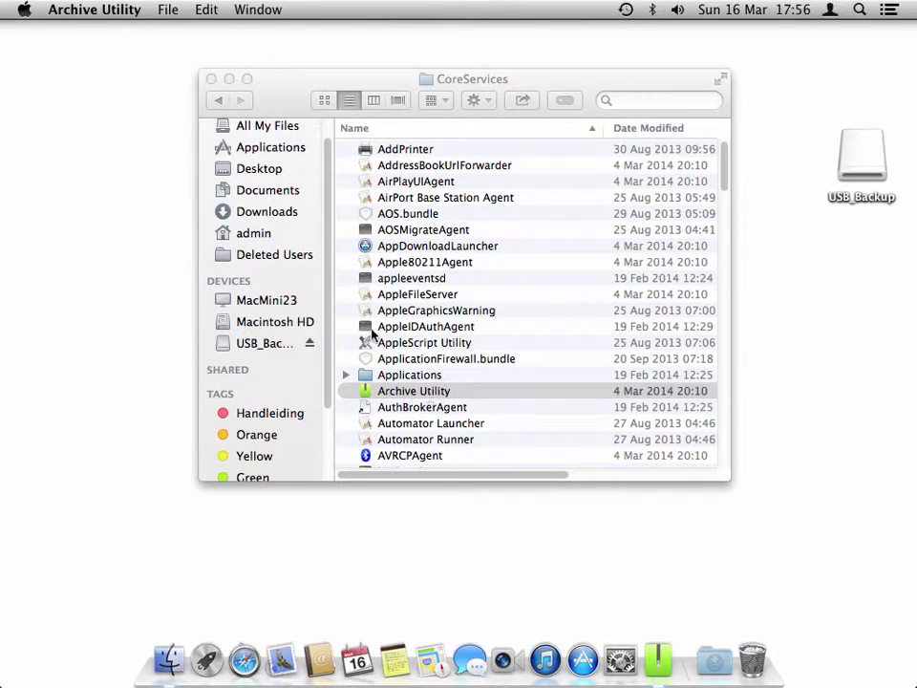
View the Archive Utility preferences, including the choices for what happens to an archive after expanding, and close them without changes.
click(108, 12)
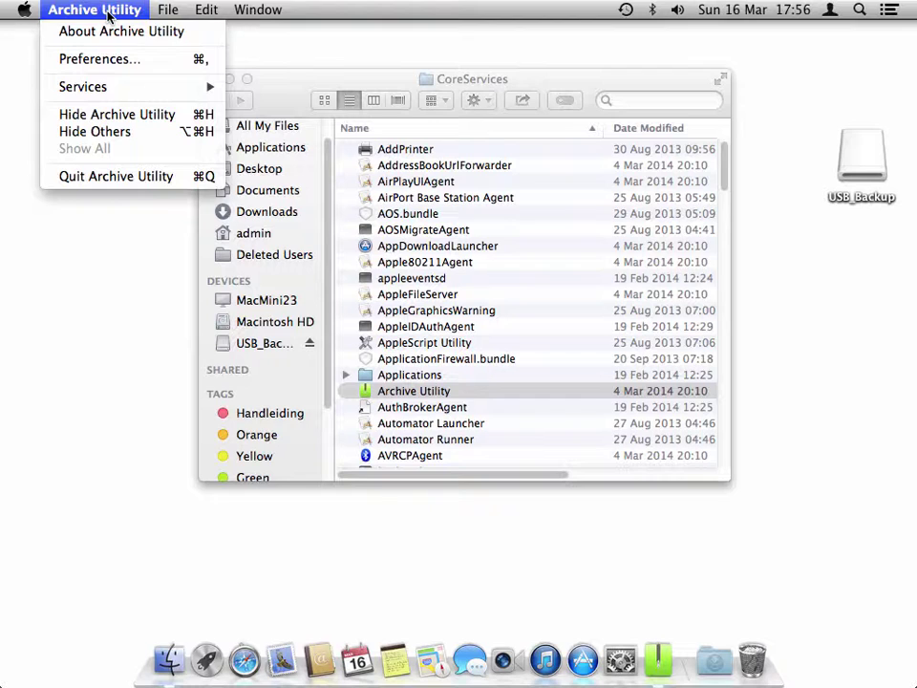
click(112, 63)
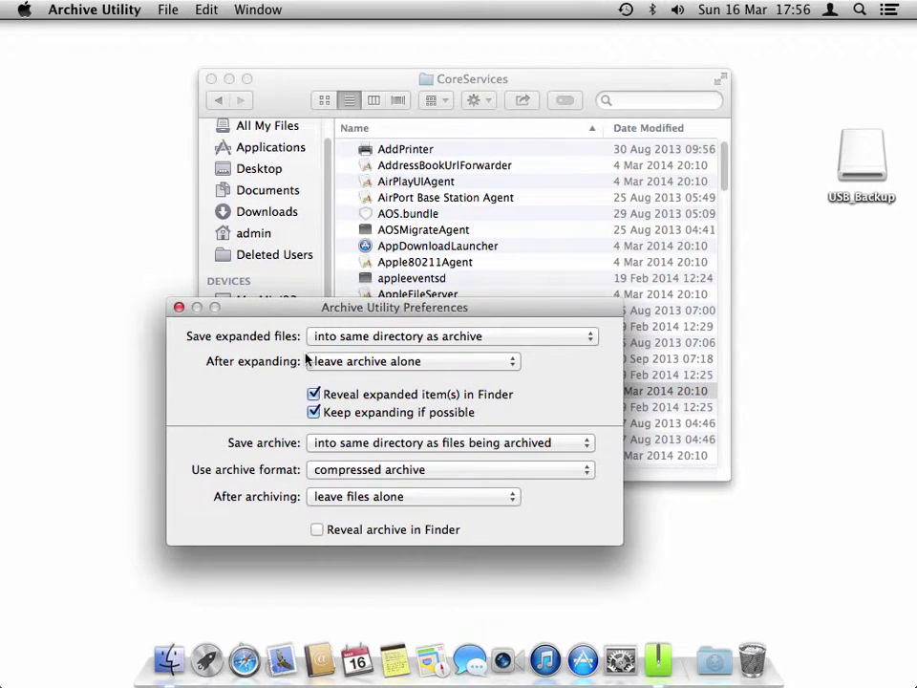
click(403, 365)
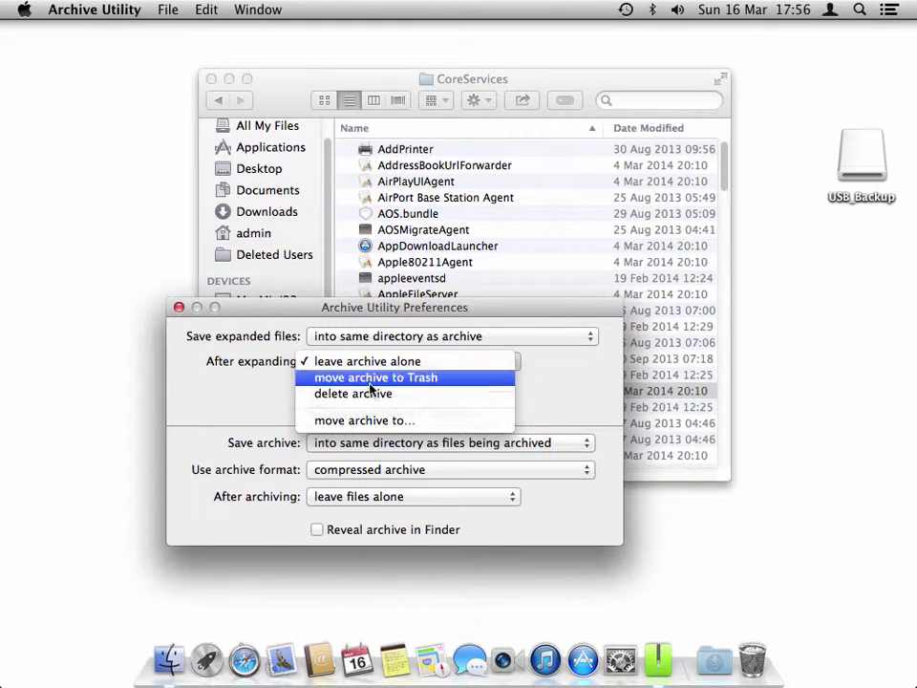
click(179, 312)
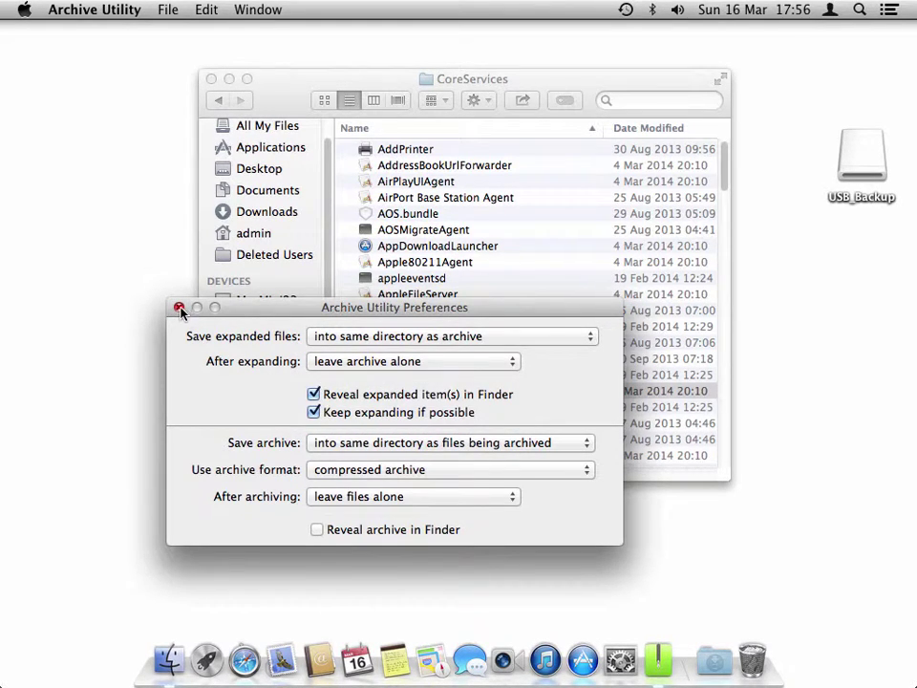
Close the Archive Utility preferences and the CoreServices folder window.
click(180, 310)
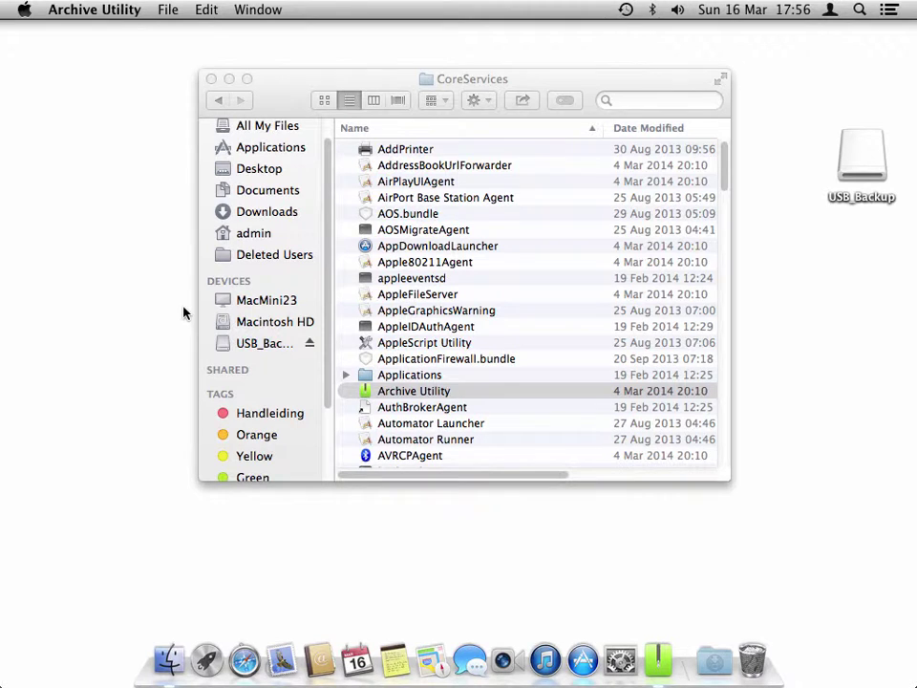
click(281, 97)
click(211, 79)
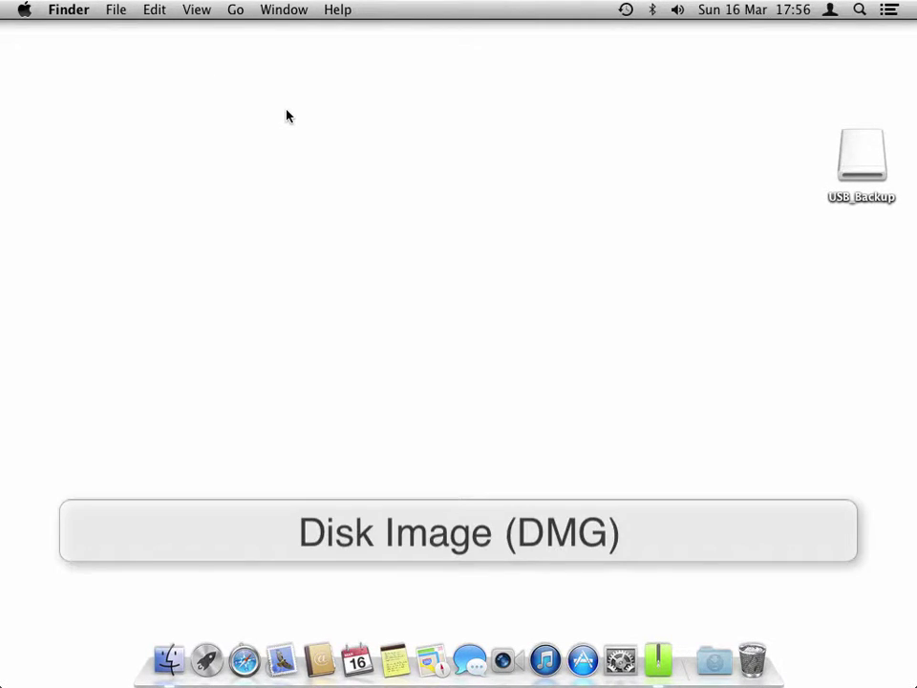
Search Spotlight for "disk" and launch Disk Utility.
click(860, 9)
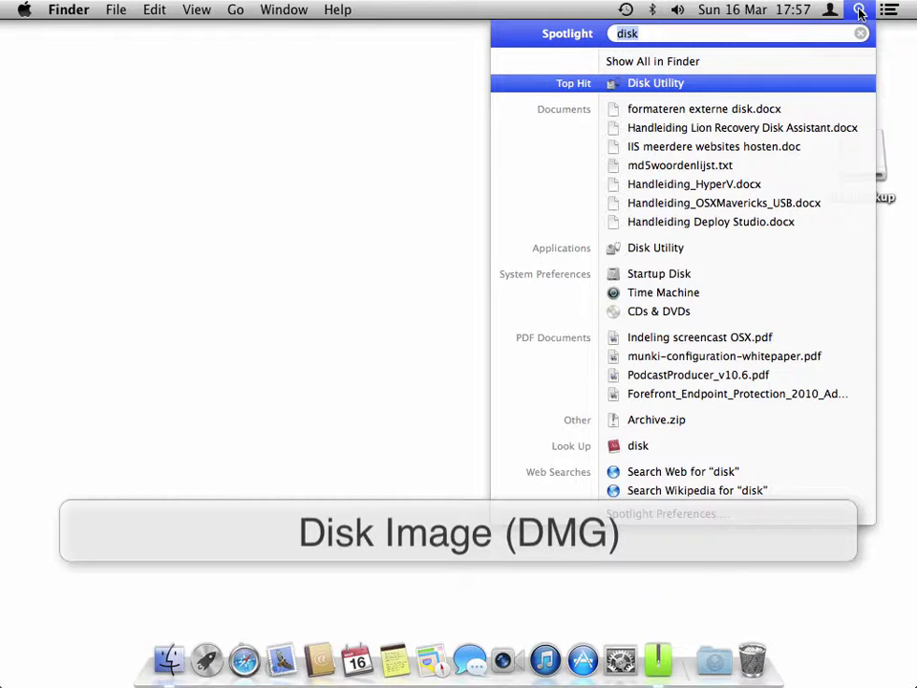
text(disk)
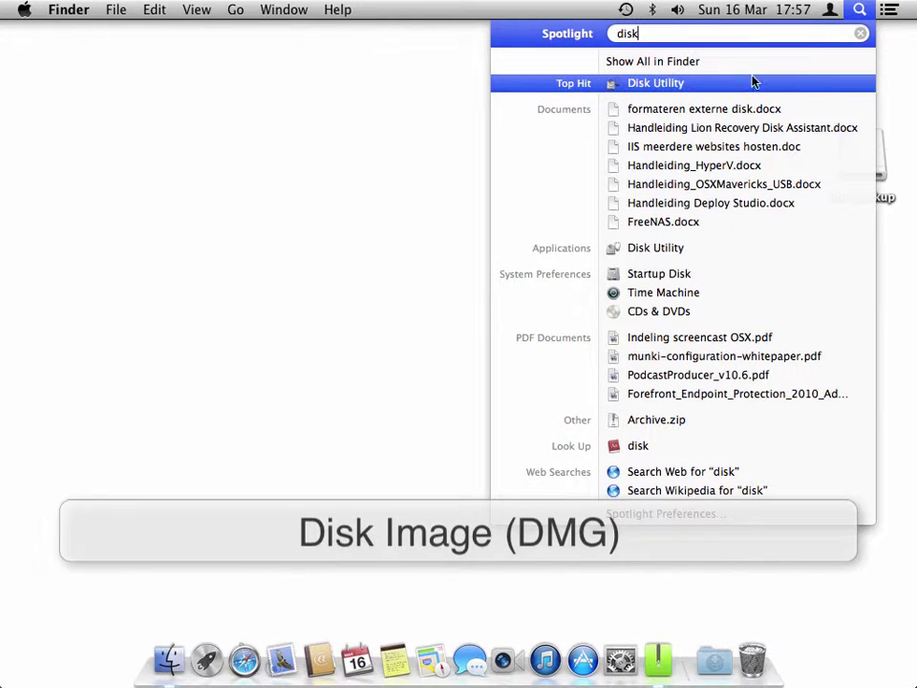
click(741, 86)
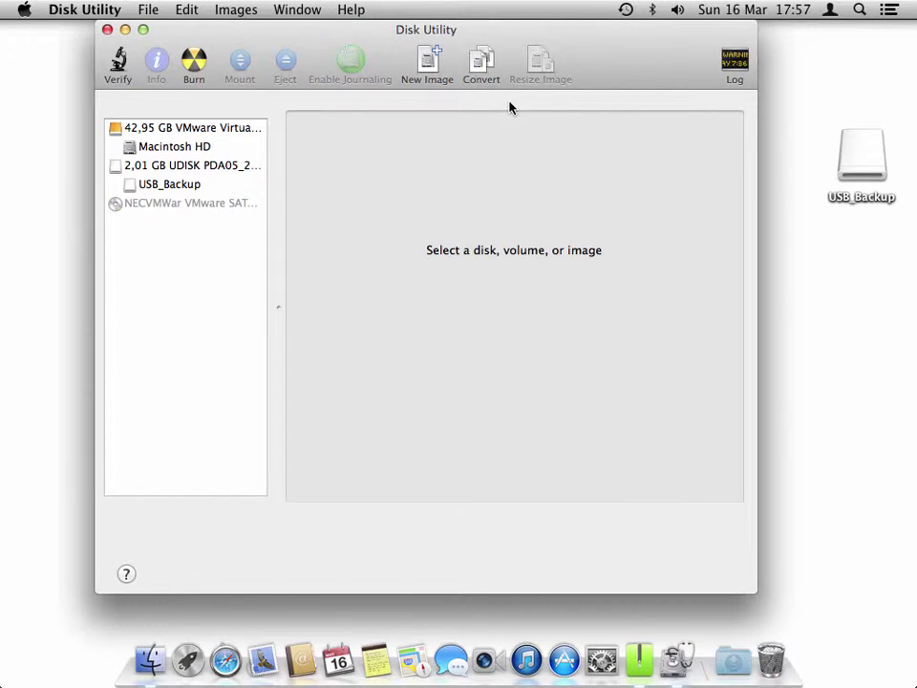
Start a new disk image with the file name Archief and give it the Handleiding tag.
click(426, 65)
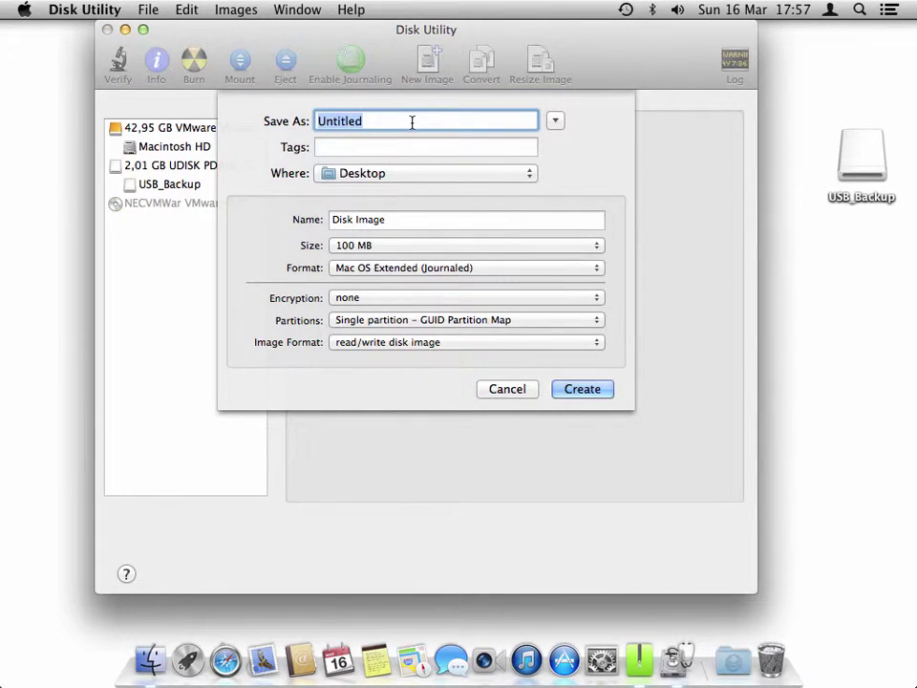
text(Archief)
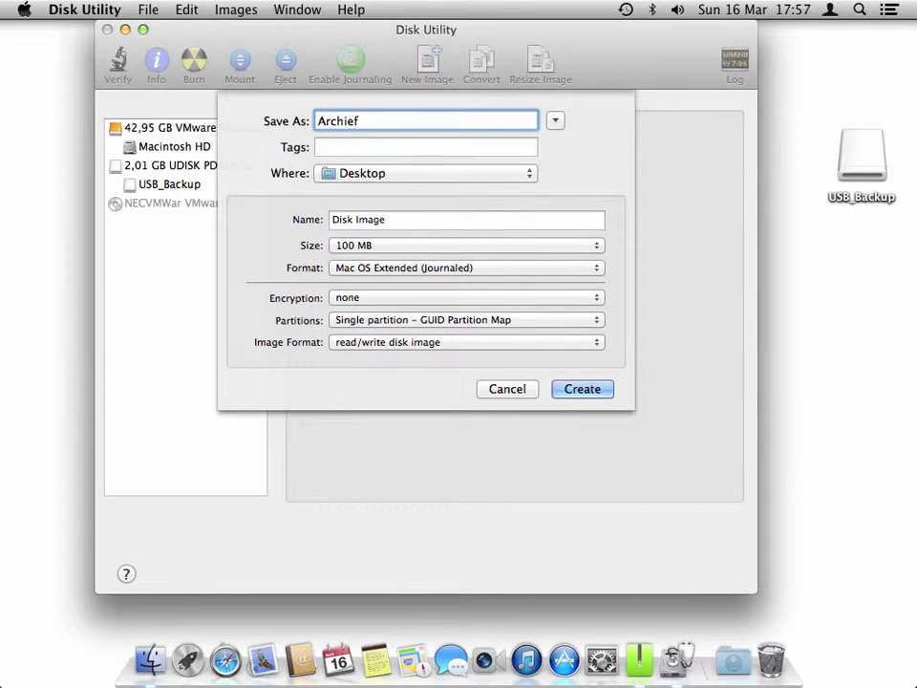
key(Tab)
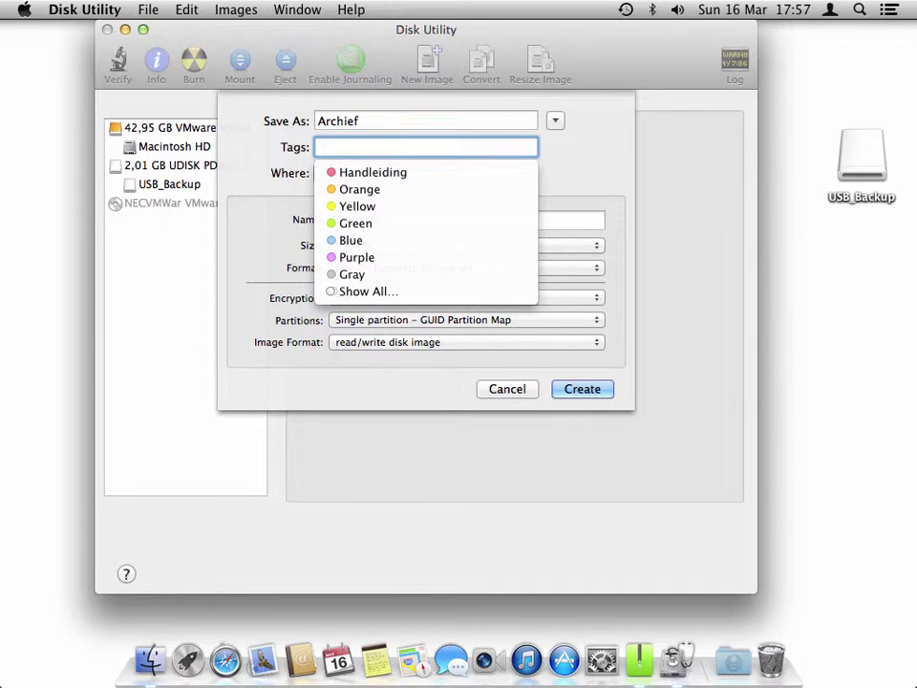
click(391, 174)
click(593, 177)
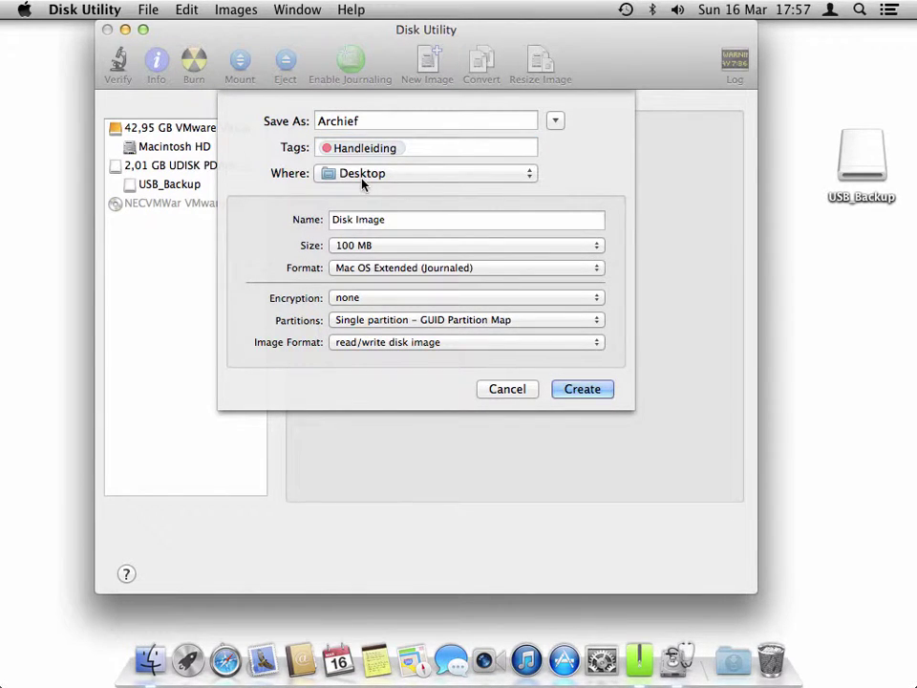
Name the image's volume Archief_Handleidingen and set its size to 2.5 GB (DVD-RAM).
click(453, 221)
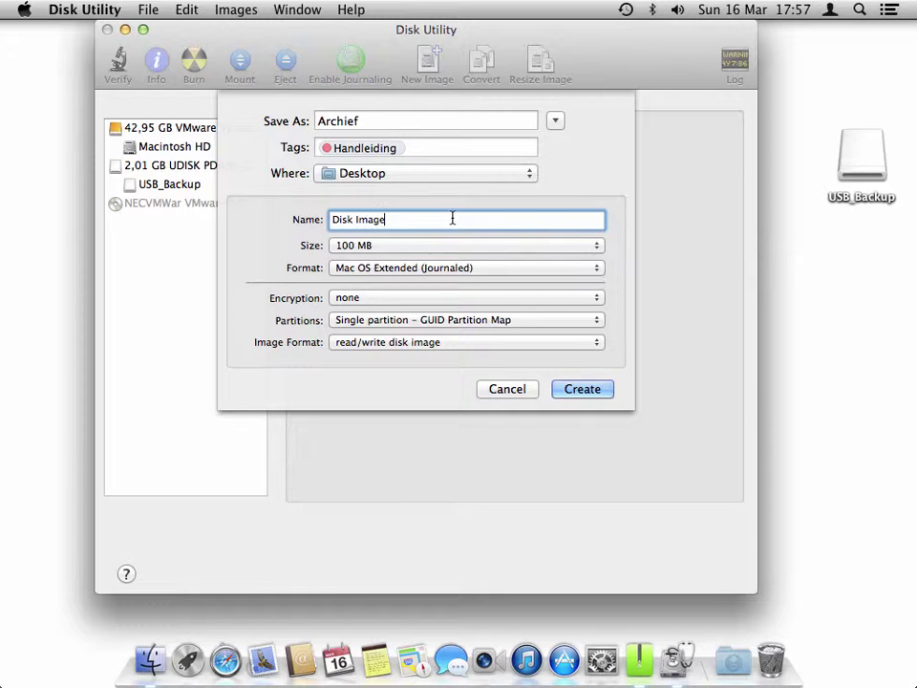
drag(450, 219, 318, 218)
text(Archief_Handleidingen)
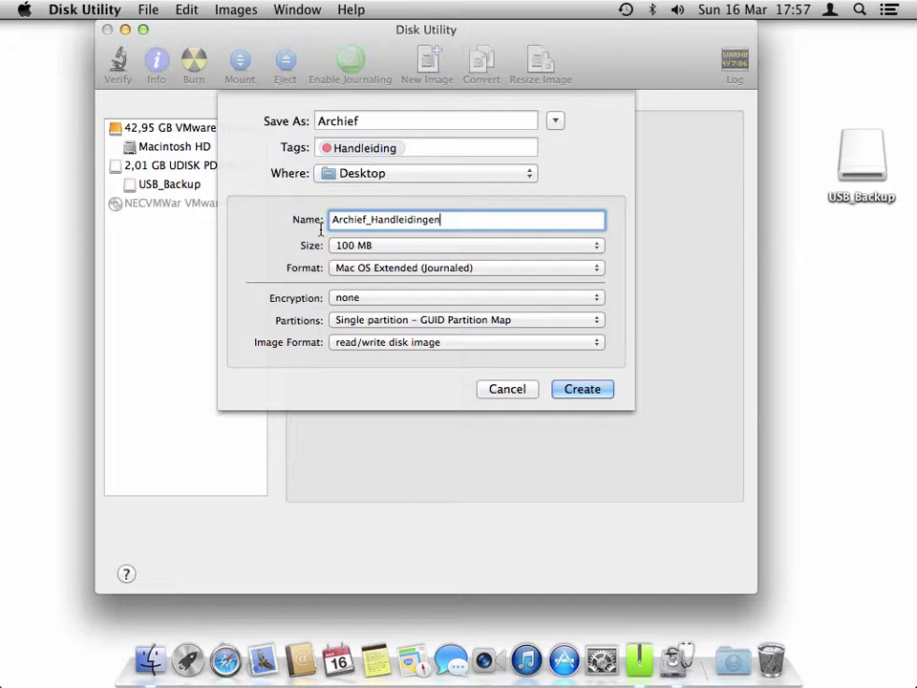
click(370, 246)
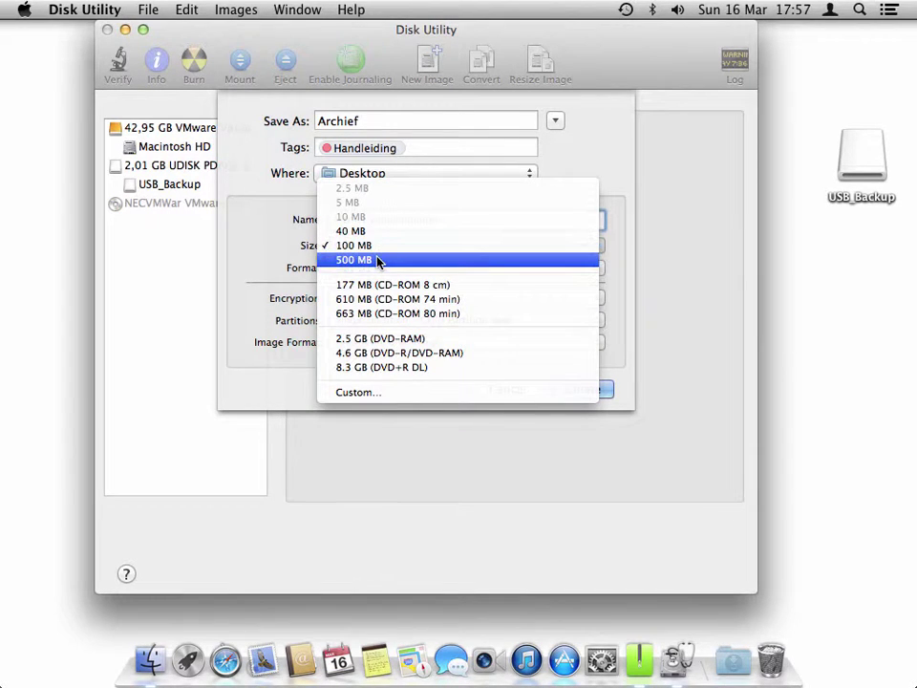
click(408, 338)
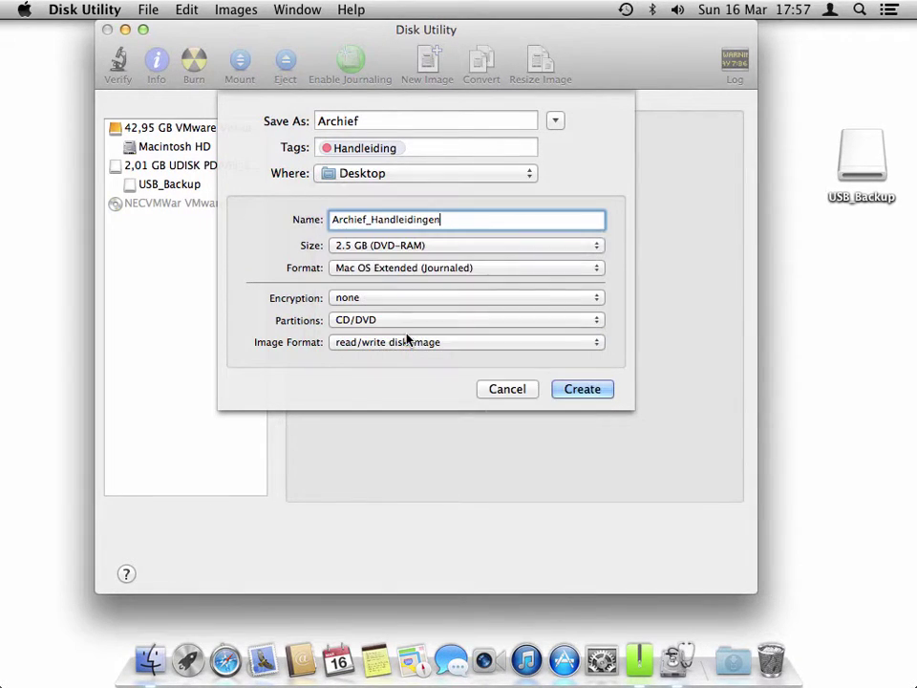
Keep the Mac OS Extended (Journaled) format, set the partitions to Single partition - GUID Partition Map, and create the disk image.
click(413, 269)
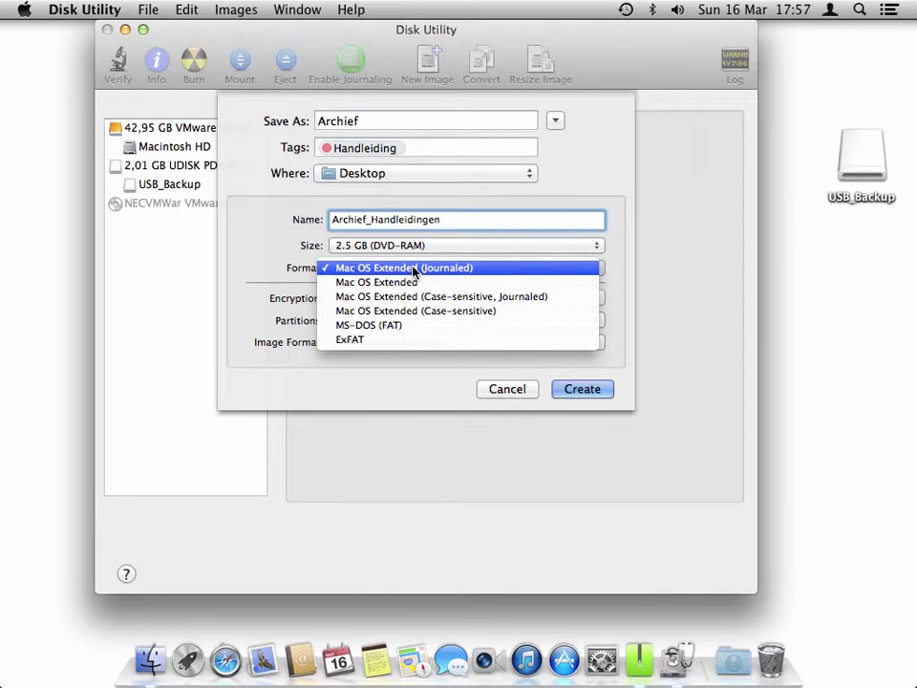
click(488, 269)
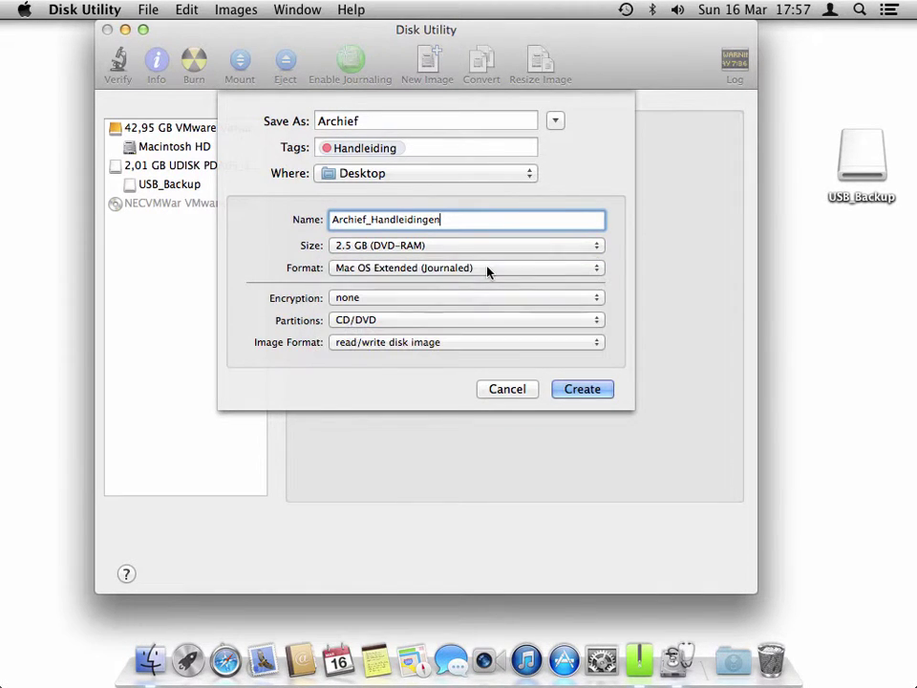
click(442, 324)
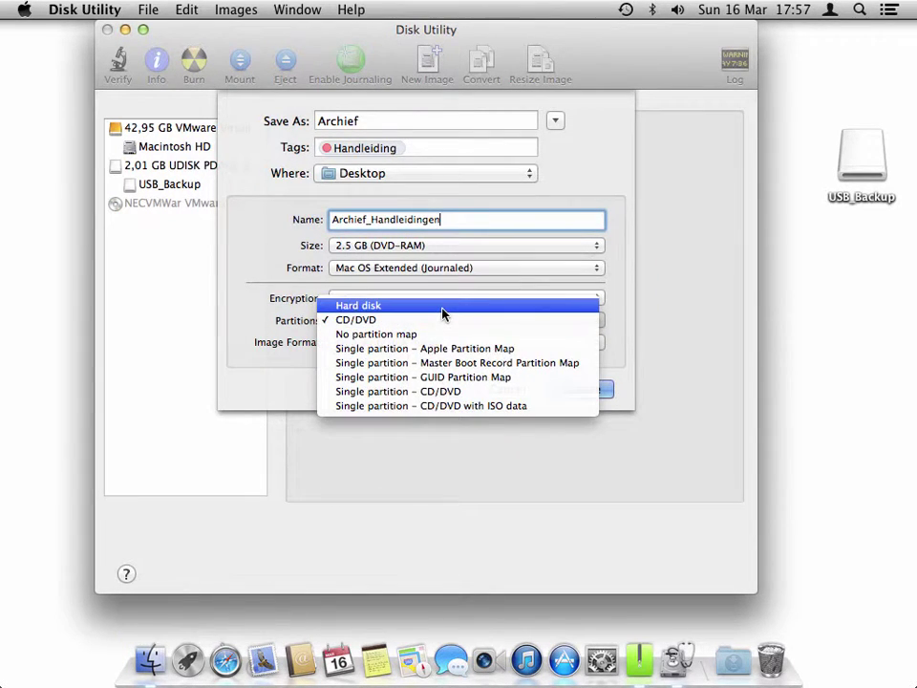
click(481, 380)
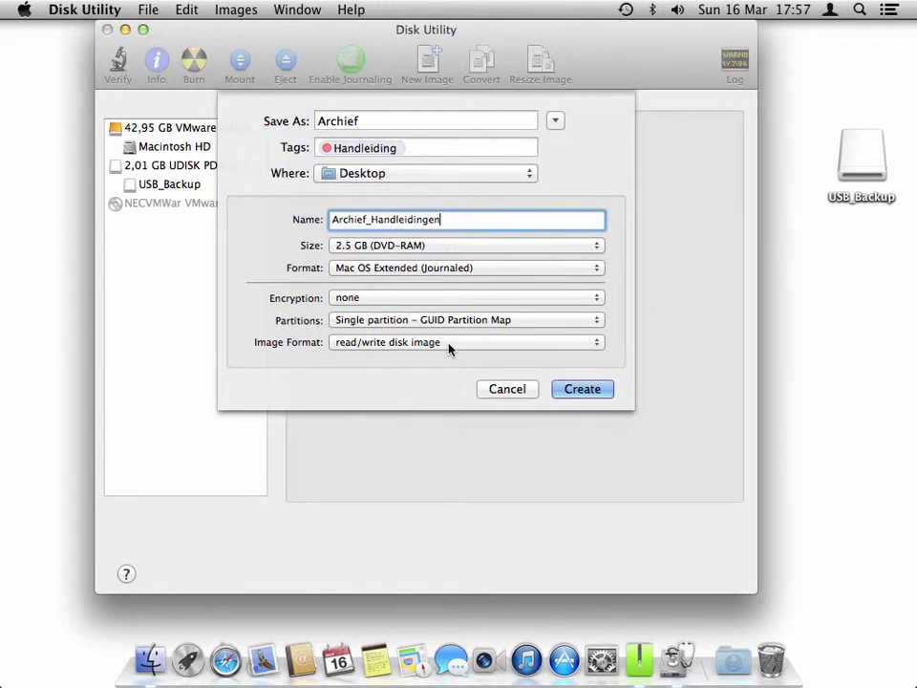
click(576, 391)
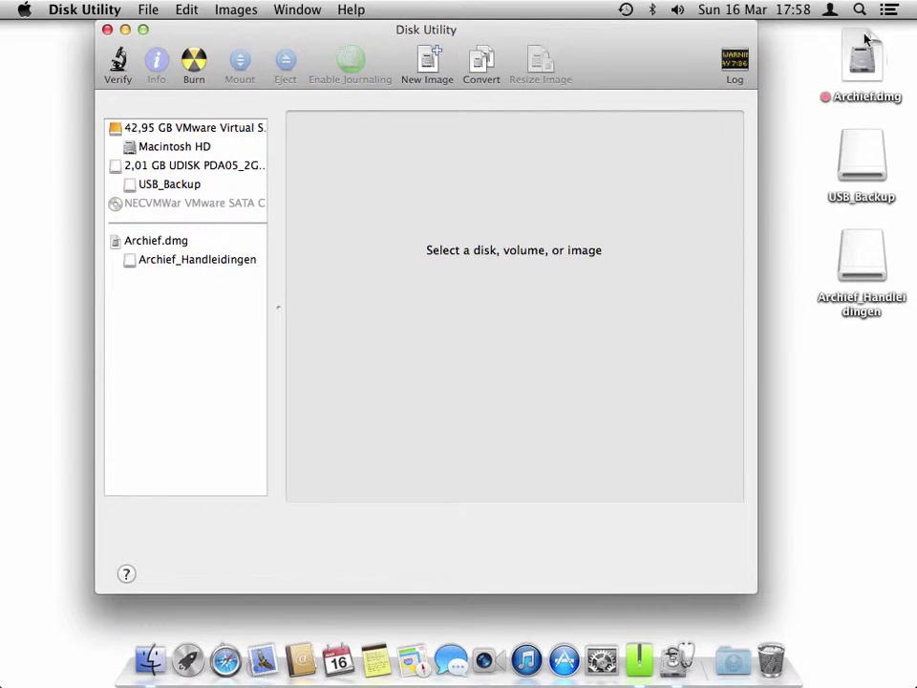
Open the mounted Archief_Handleidingen volume, close Disk Utility, and move the volume's window clear of the desktop icons.
double_click(869, 271)
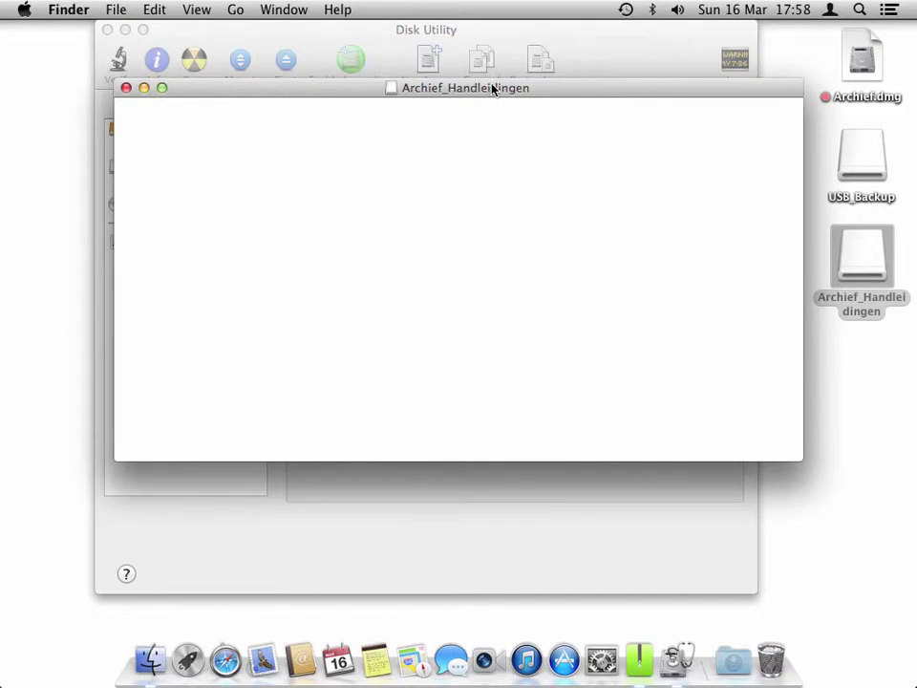
drag(493, 89, 573, 178)
click(163, 36)
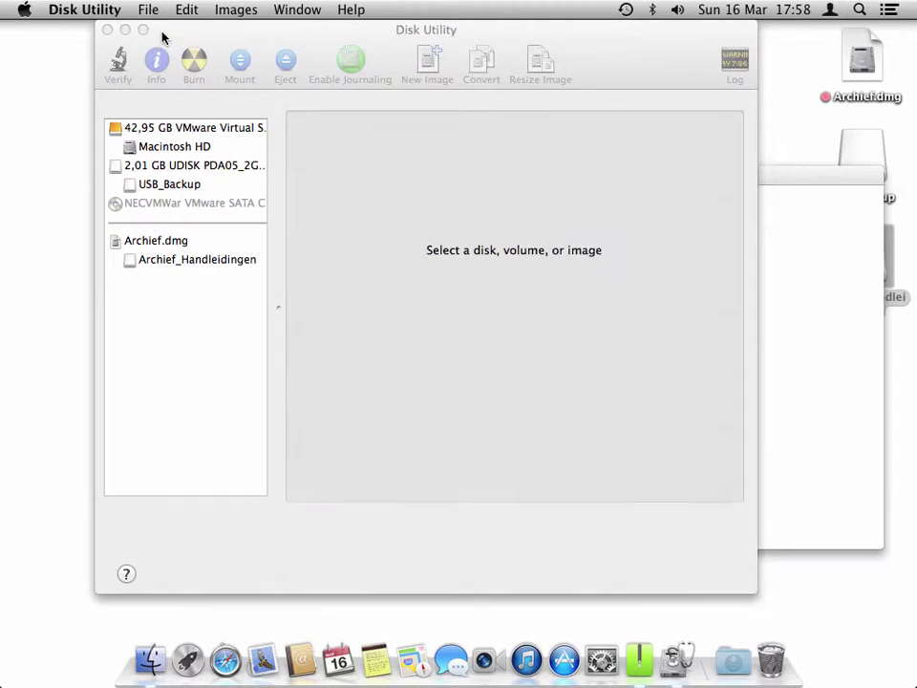
click(107, 30)
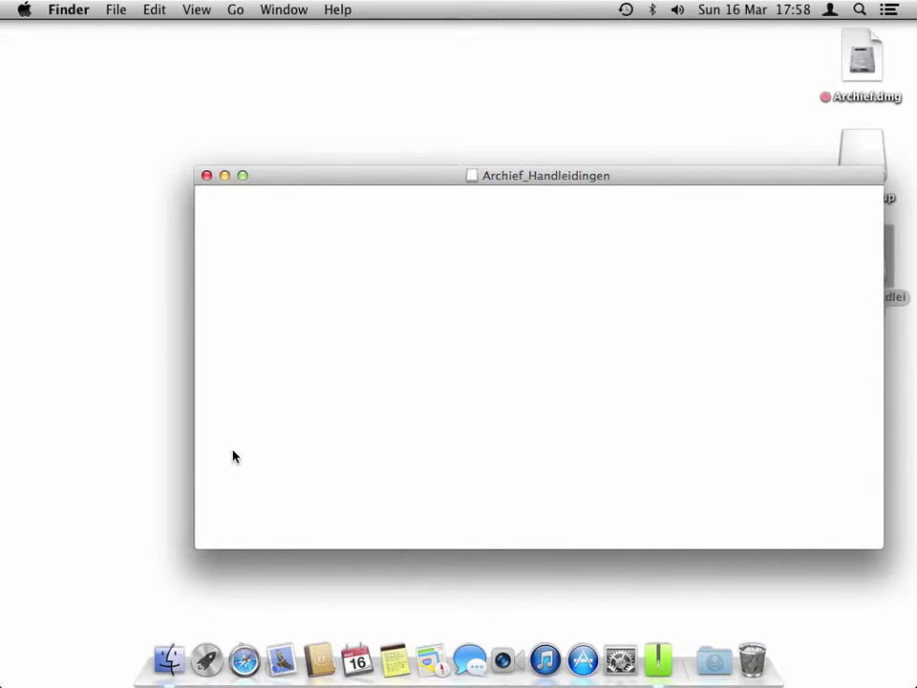
drag(360, 180, 182, 59)
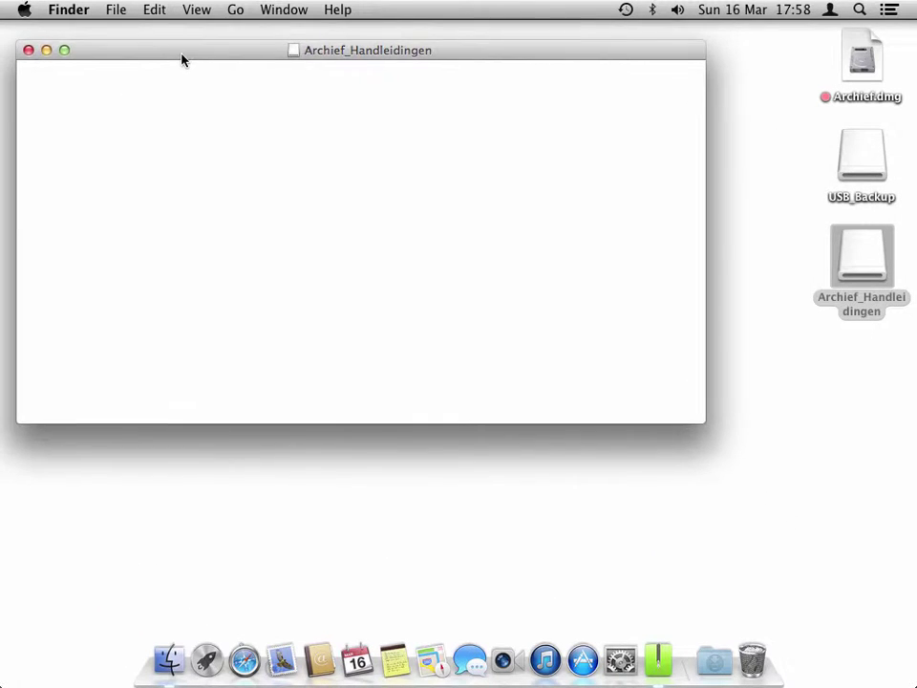
Copy all 36 files from the Archive folder in Documents, using a new Finder window.
right_click(167, 657)
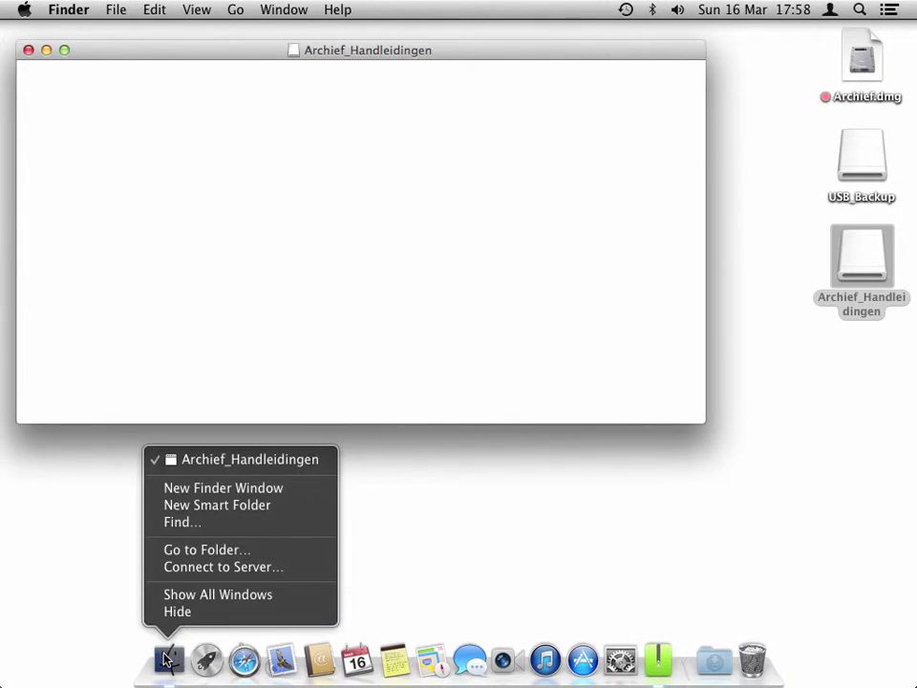
click(224, 498)
double_click(512, 166)
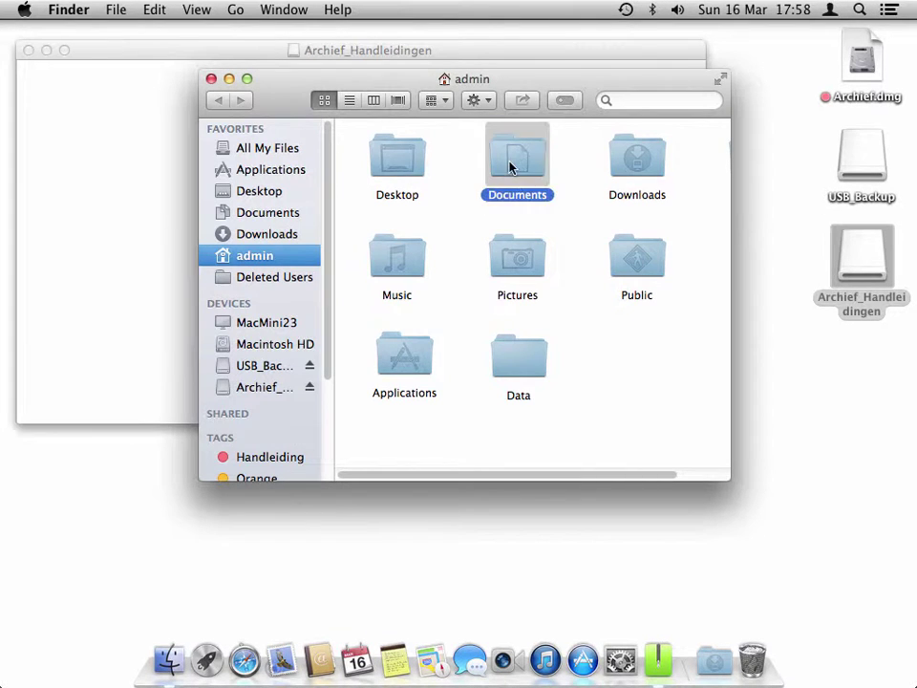
double_click(408, 151)
click(444, 265)
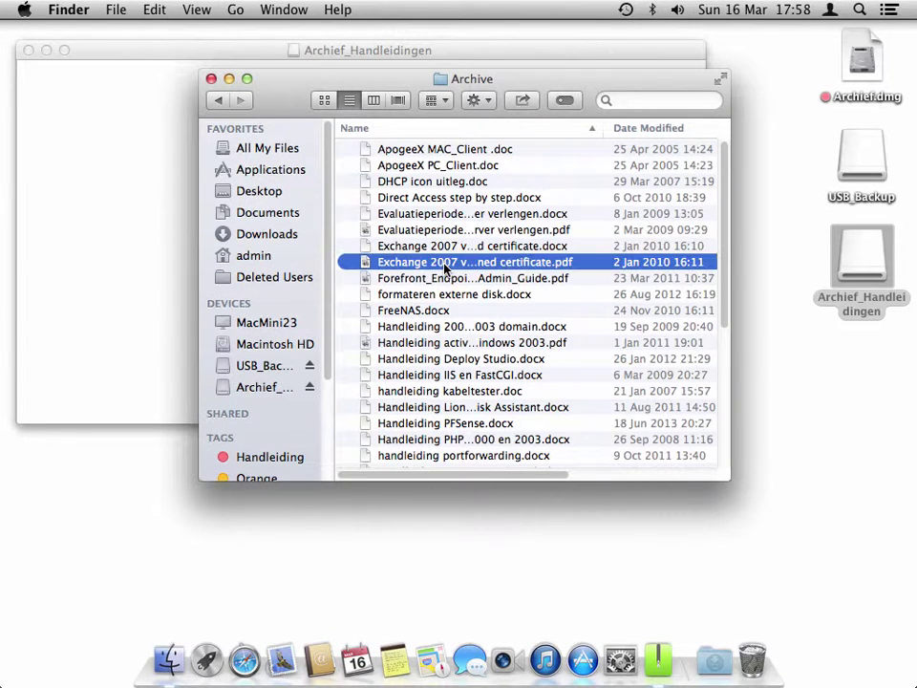
key(super+a)
right_click(446, 266)
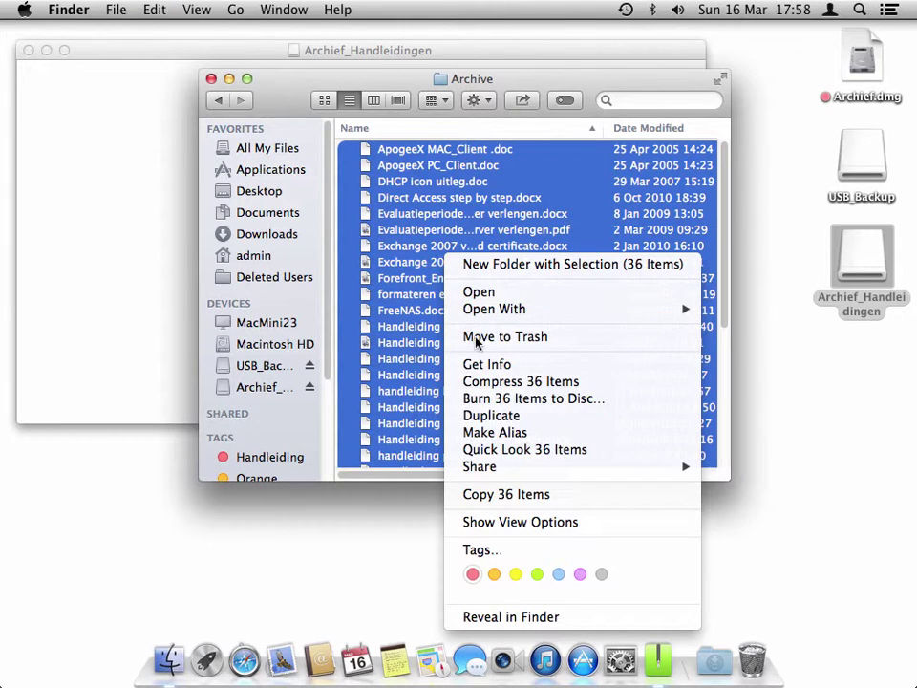
click(506, 494)
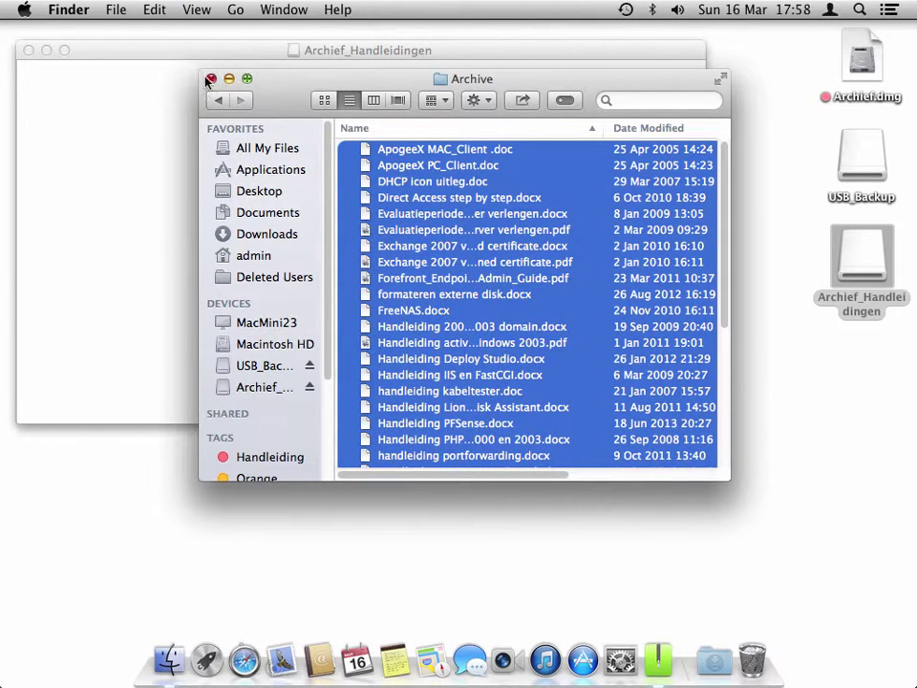
Close the Archive folder window, paste the 36 copied files into the Archief_Handleidingen volume, and close its window.
key(super+w)
right_click(243, 134)
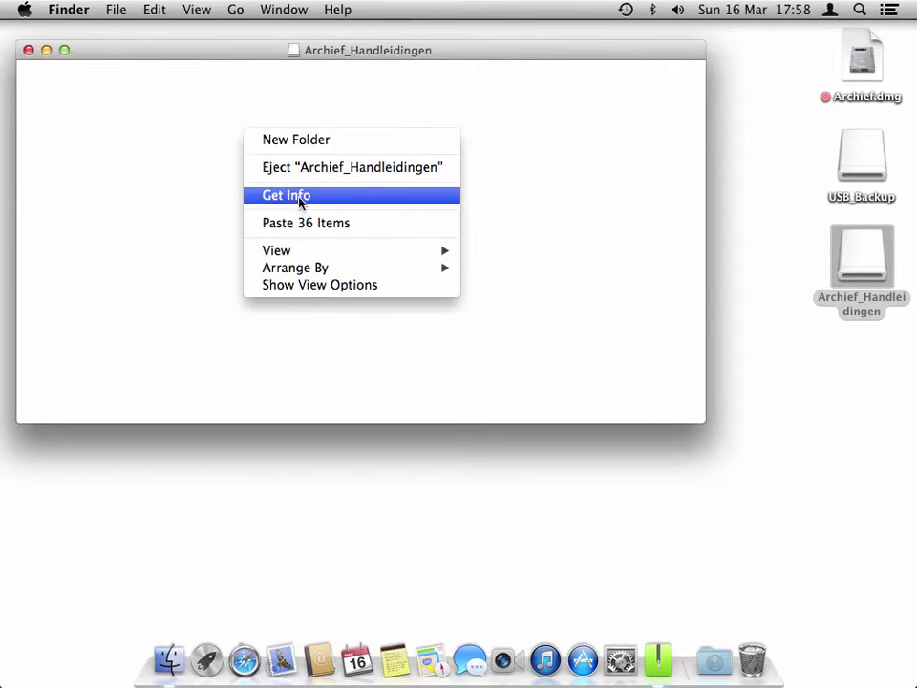
click(305, 221)
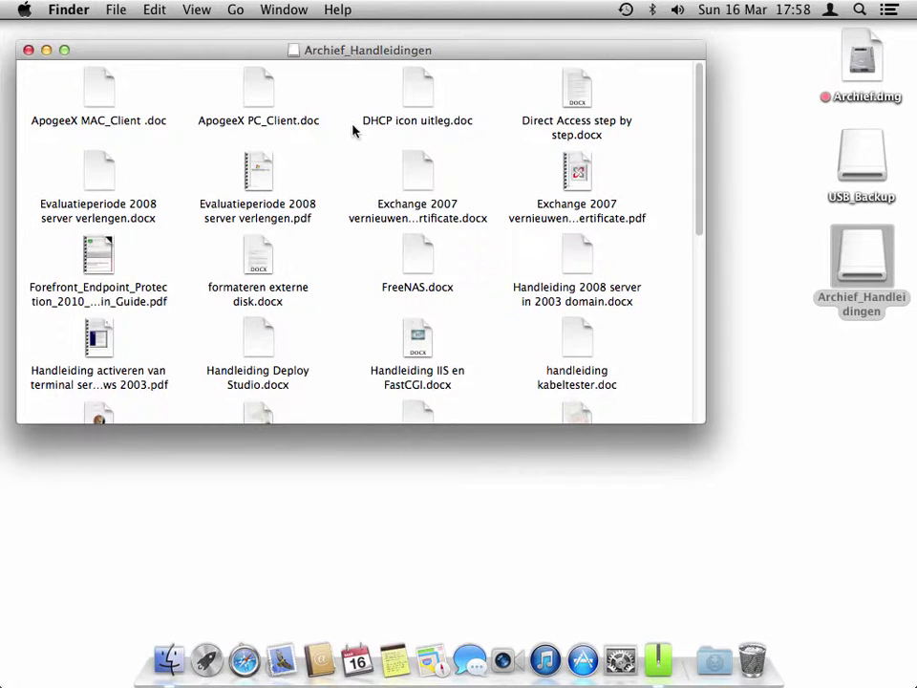
drag(358, 51, 483, 127)
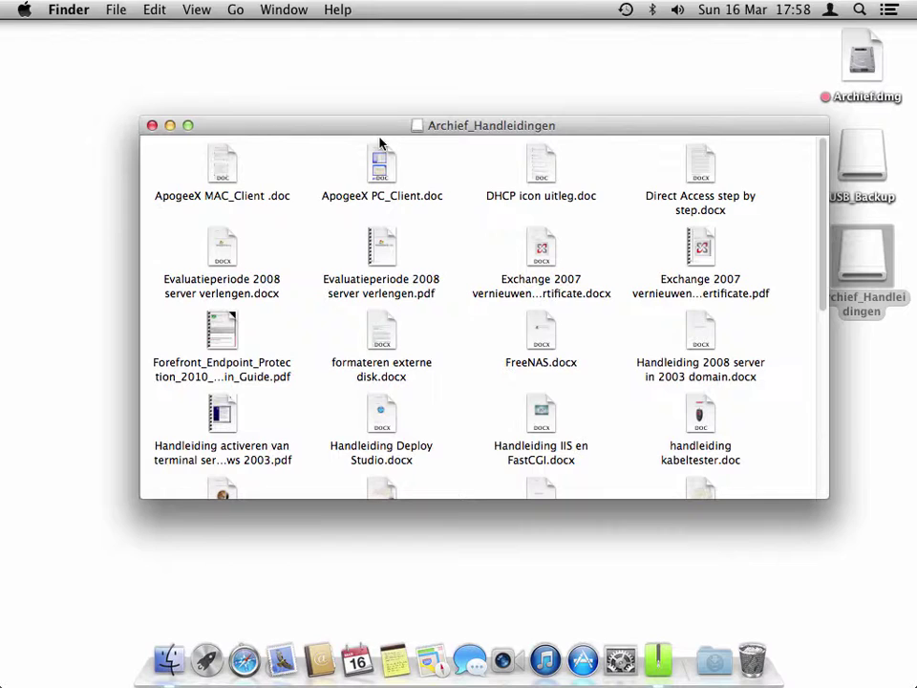
click(152, 126)
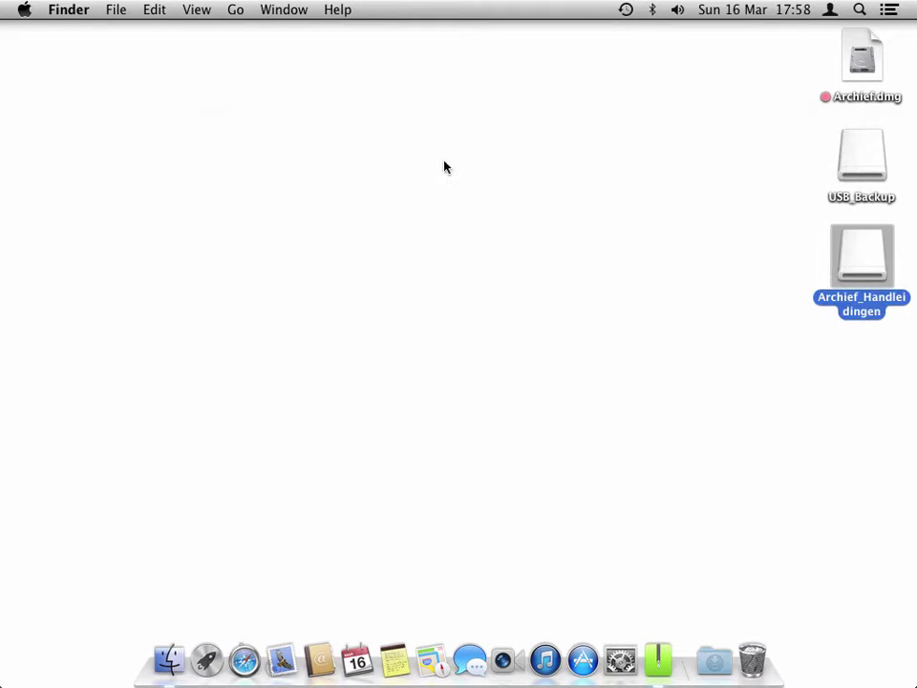
Eject the Archief_Handleidingen volume and select the Archief.dmg file on the desktop.
right_click(865, 251)
click(823, 282)
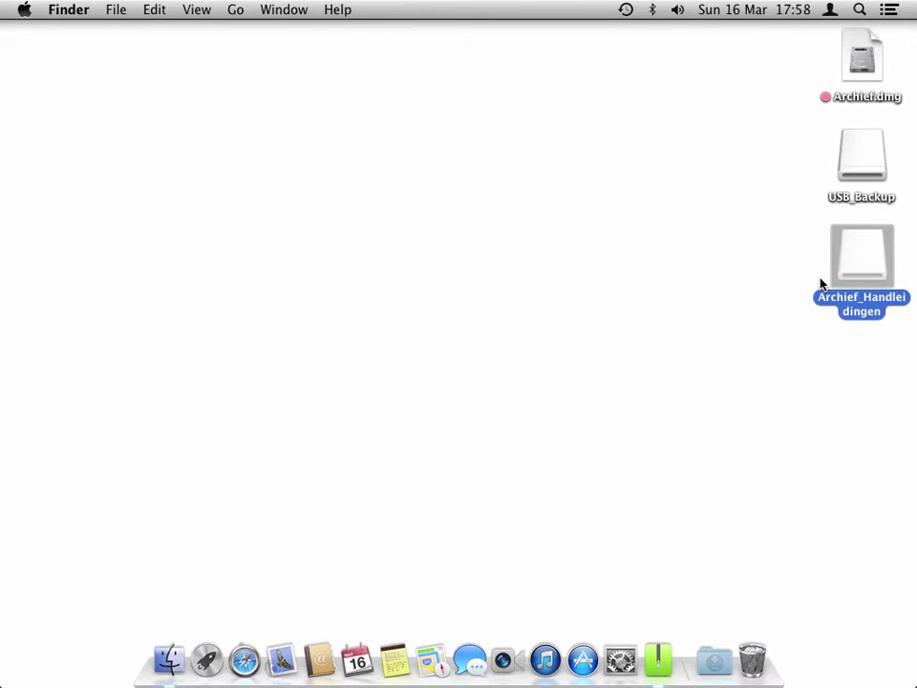
click(856, 67)
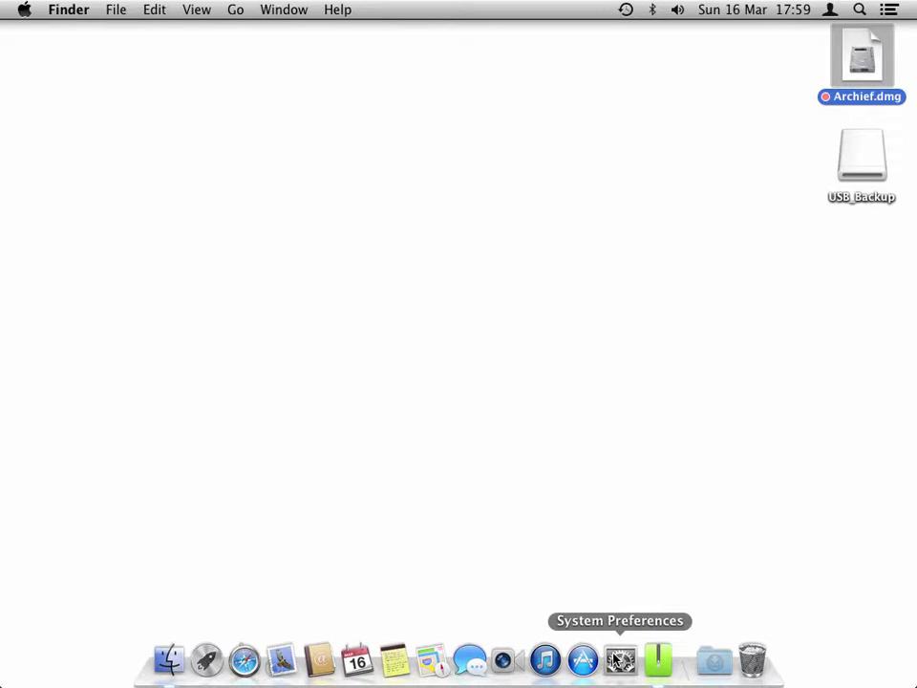
Quit Archive Utility and open System Preferences.
right_click(657, 659)
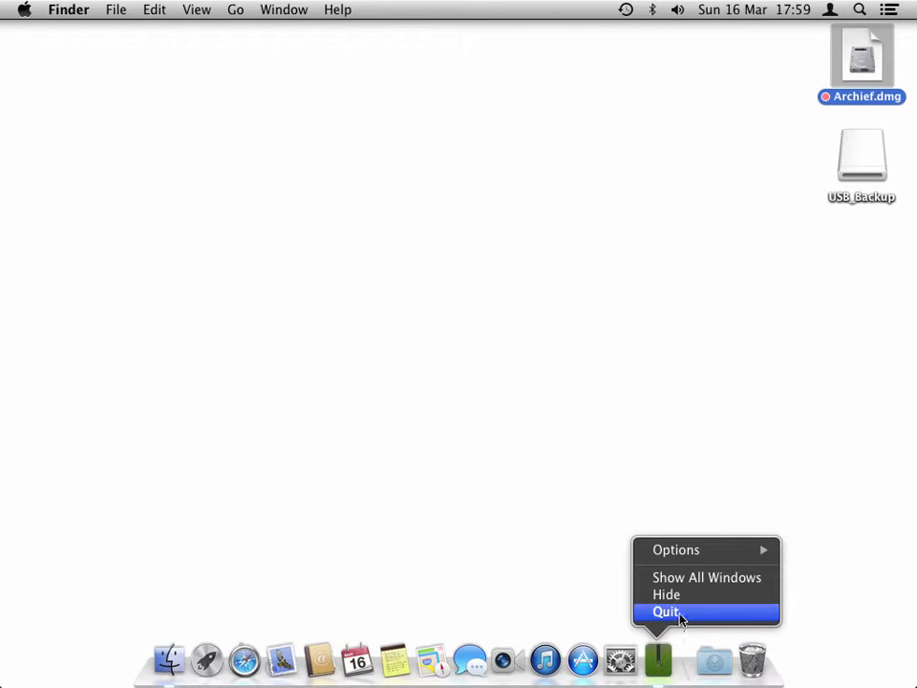
click(680, 617)
click(640, 659)
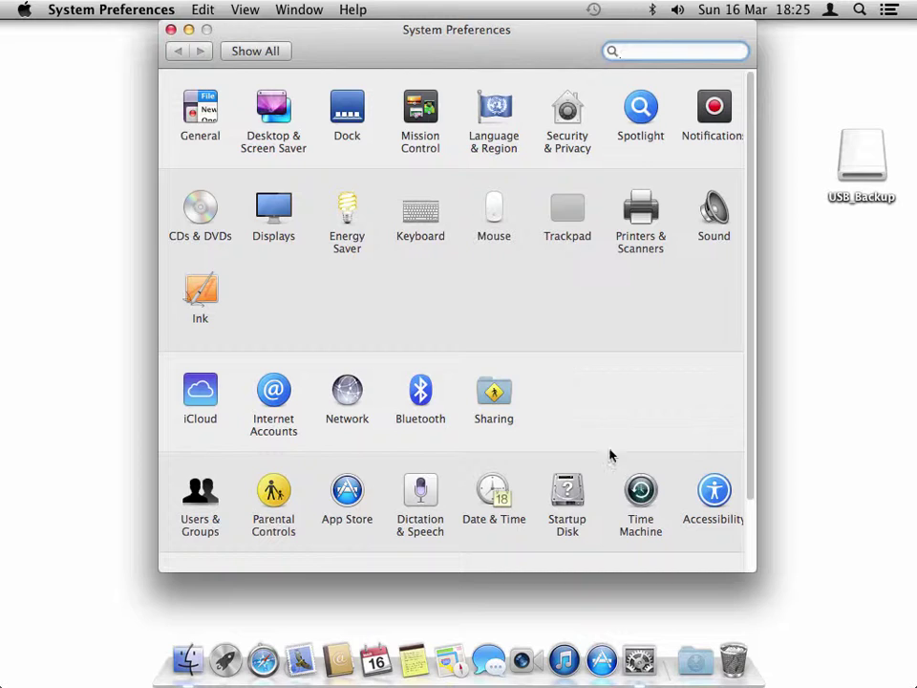
Open the Time Machine preferences and turn its menu bar display off and back on.
click(638, 490)
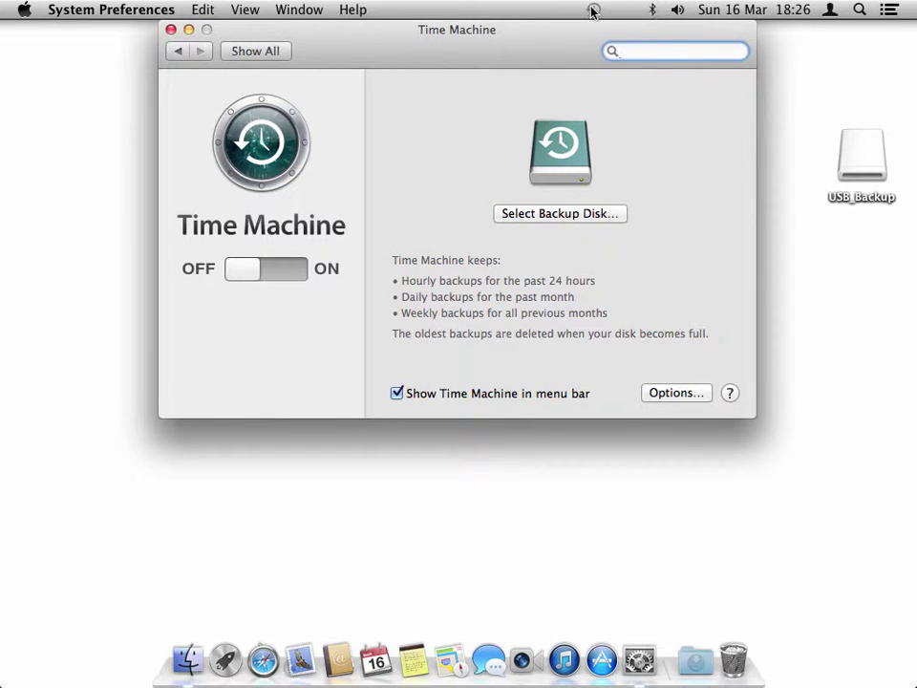
click(492, 395)
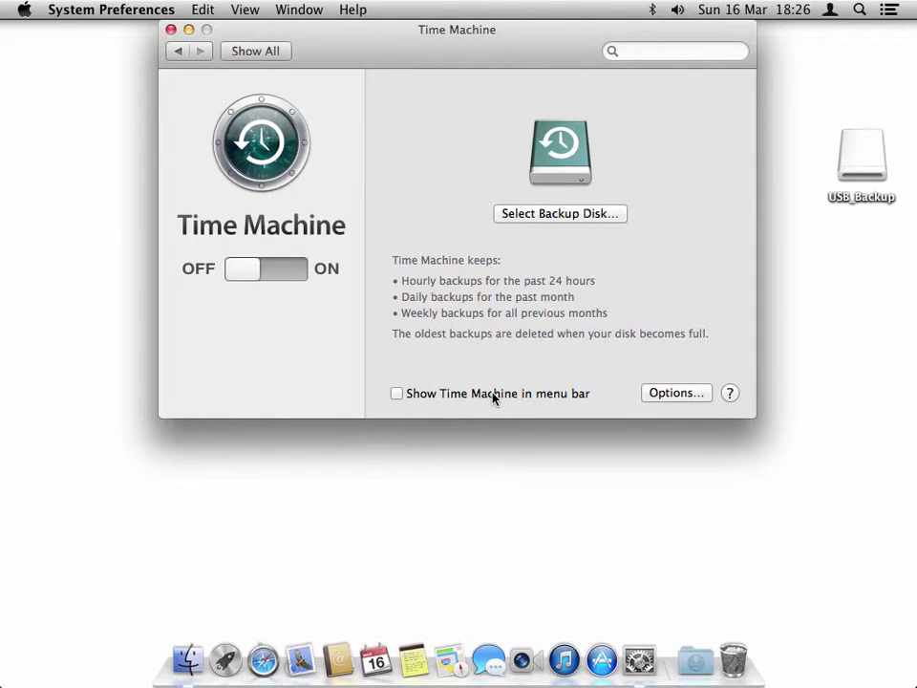
click(492, 396)
Set USB_Backup as the Time Machine backup disk without encryption.
click(558, 213)
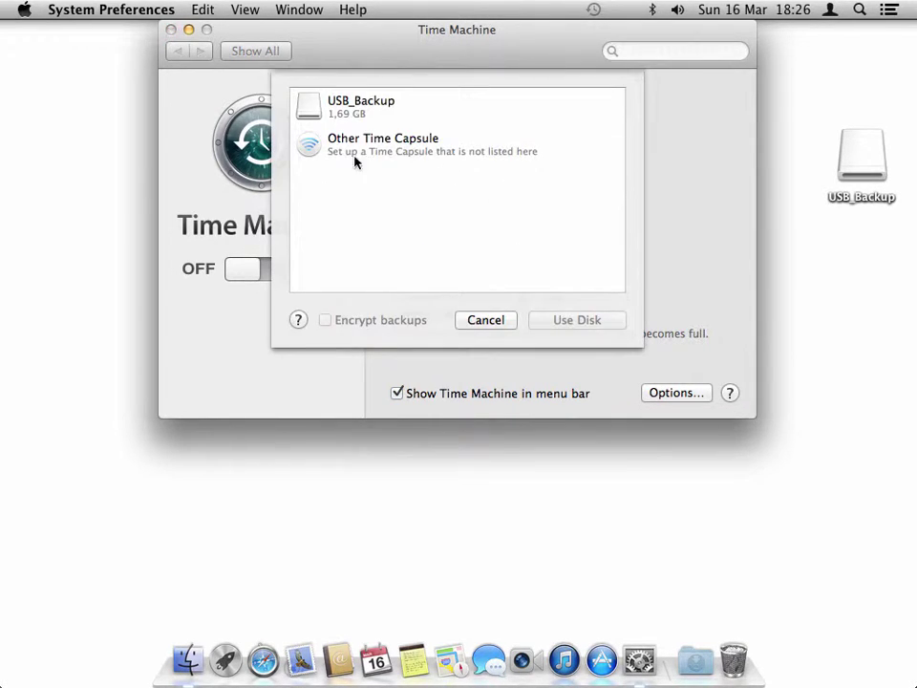
click(359, 113)
click(567, 325)
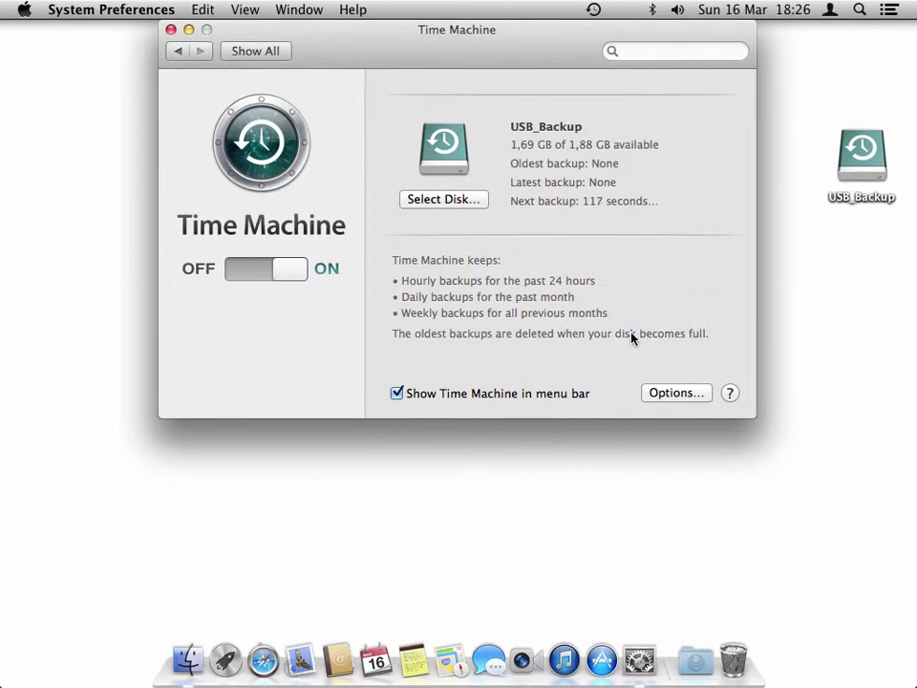
Exclude the Applications, Library and System folders of Macintosh HD from Time Machine backups, including all system files.
click(672, 397)
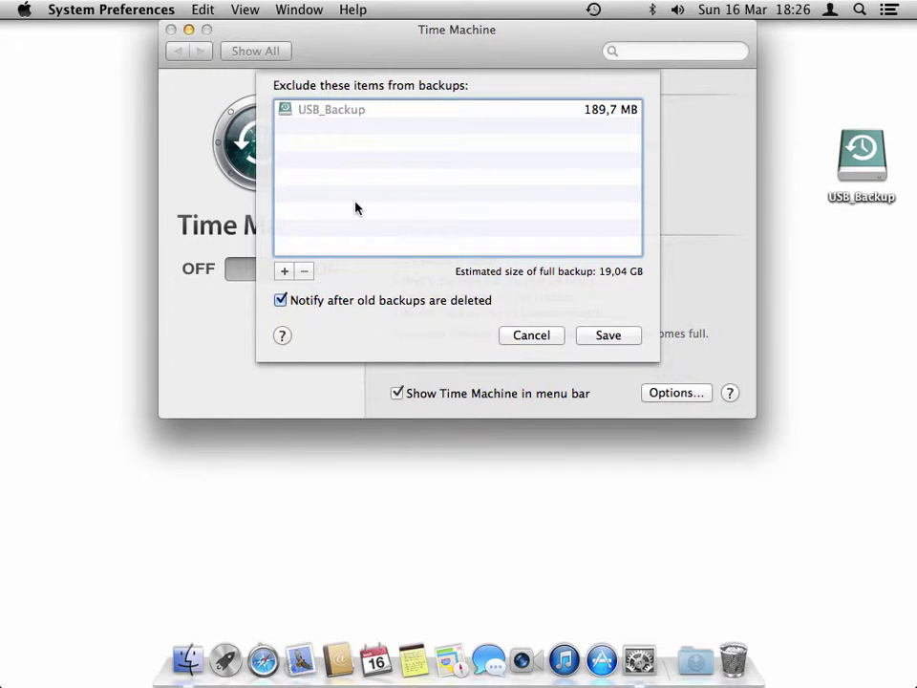
click(284, 272)
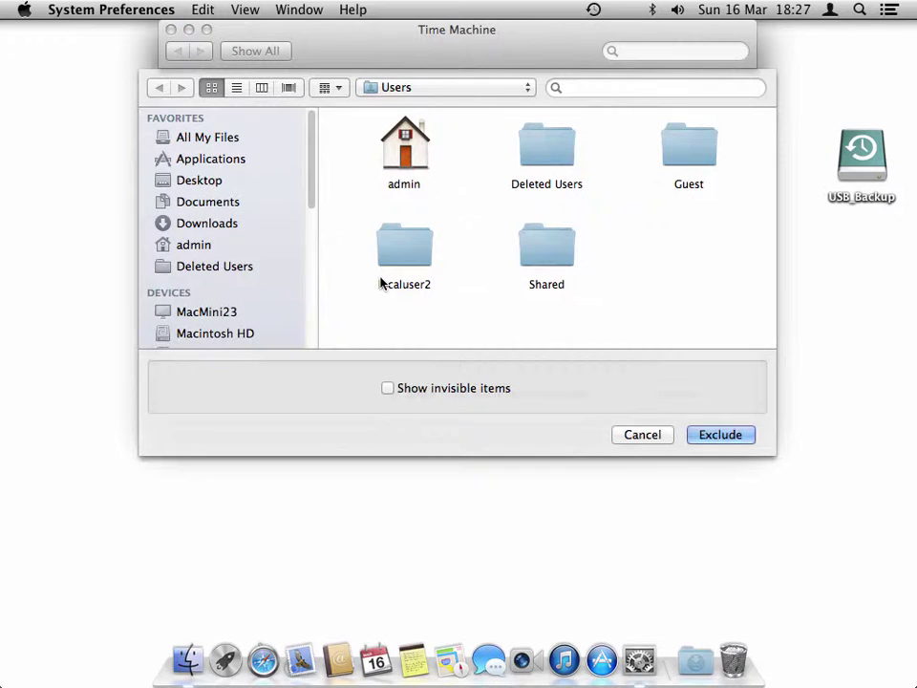
click(248, 332)
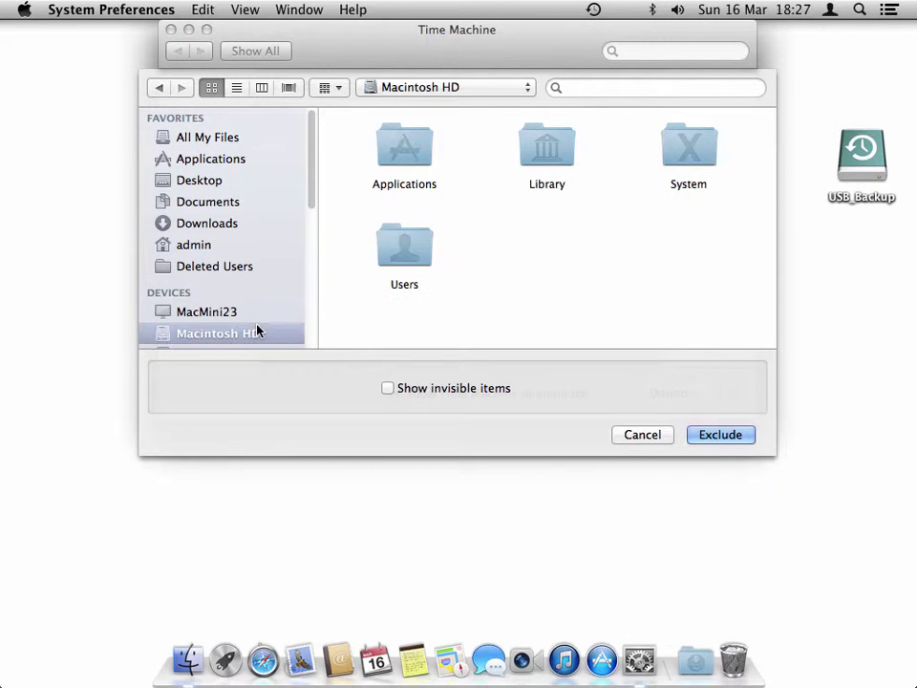
click(416, 160)
super+click(539, 157)
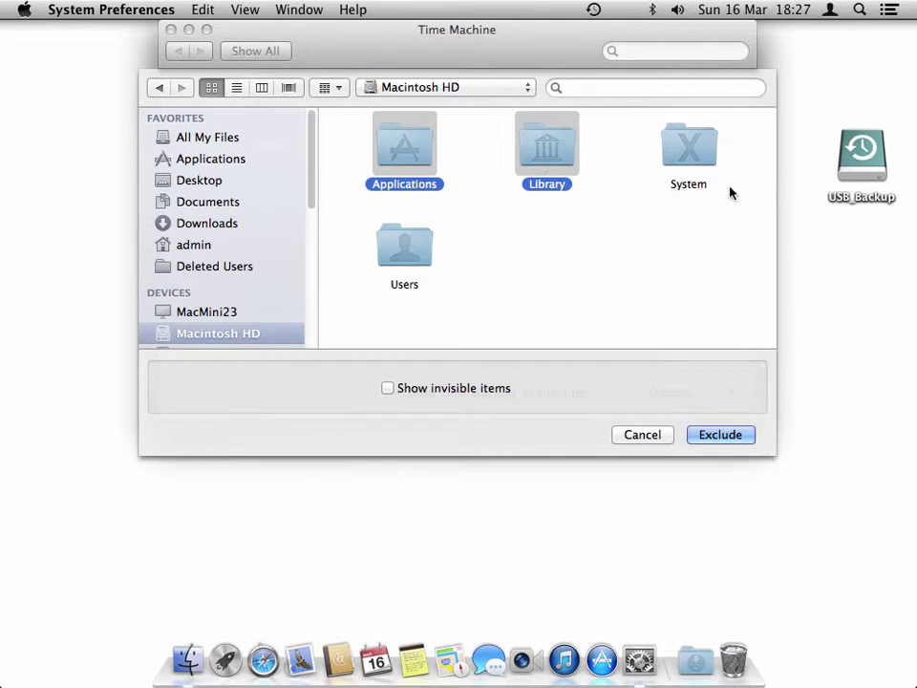
super+click(697, 170)
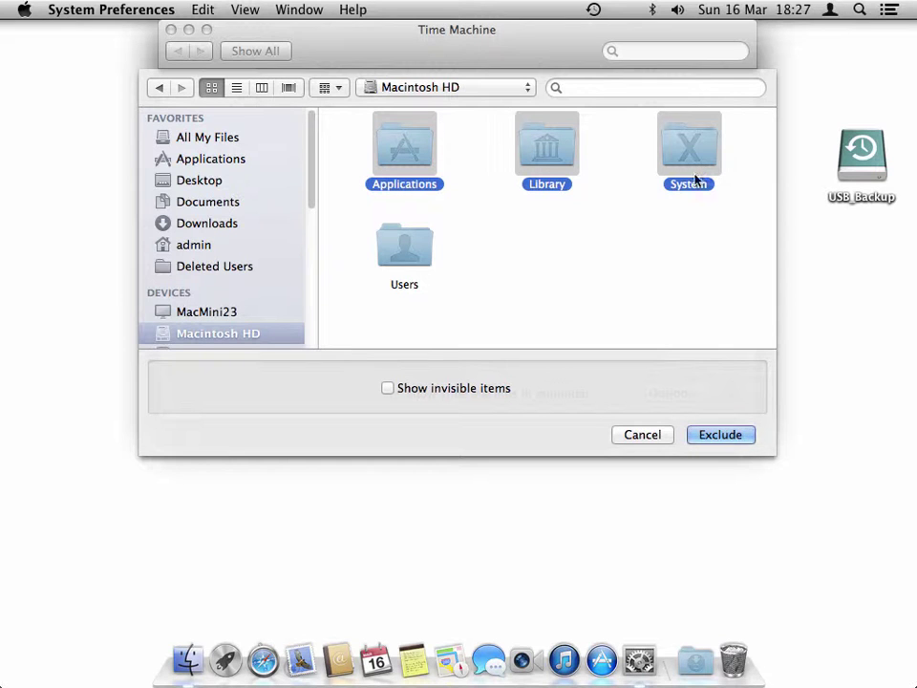
click(720, 436)
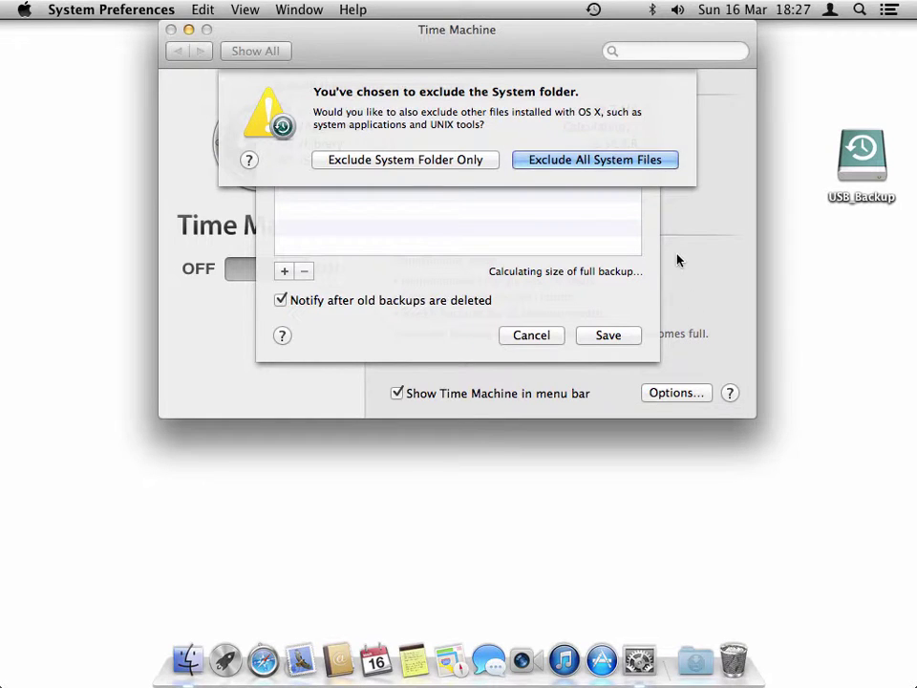
click(665, 165)
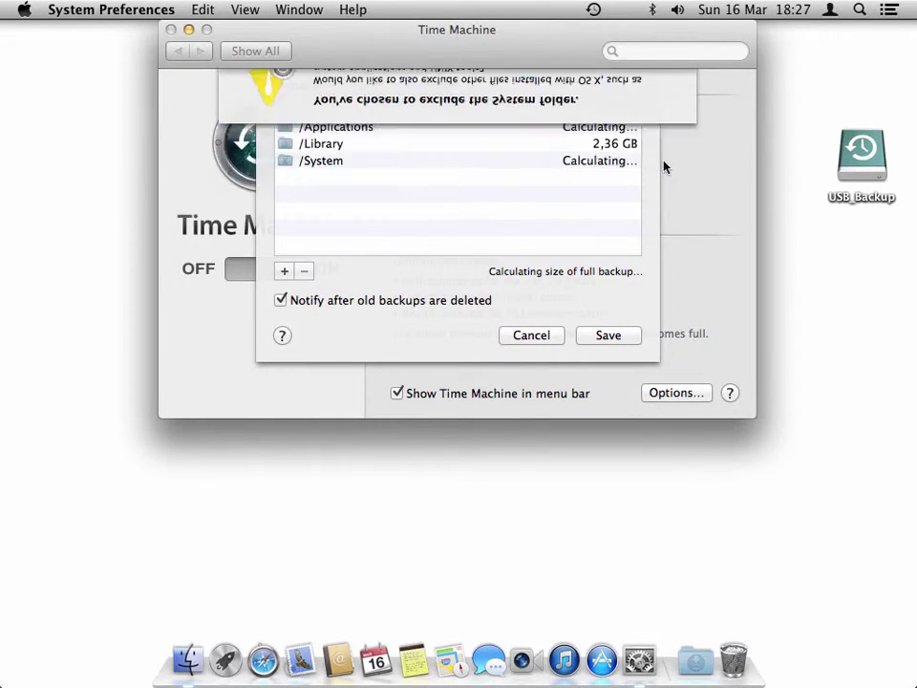
Exclude the Deleted Users, Guest, localuser2 and Shared folders inside Users from backups and save the exclusion list.
click(282, 274)
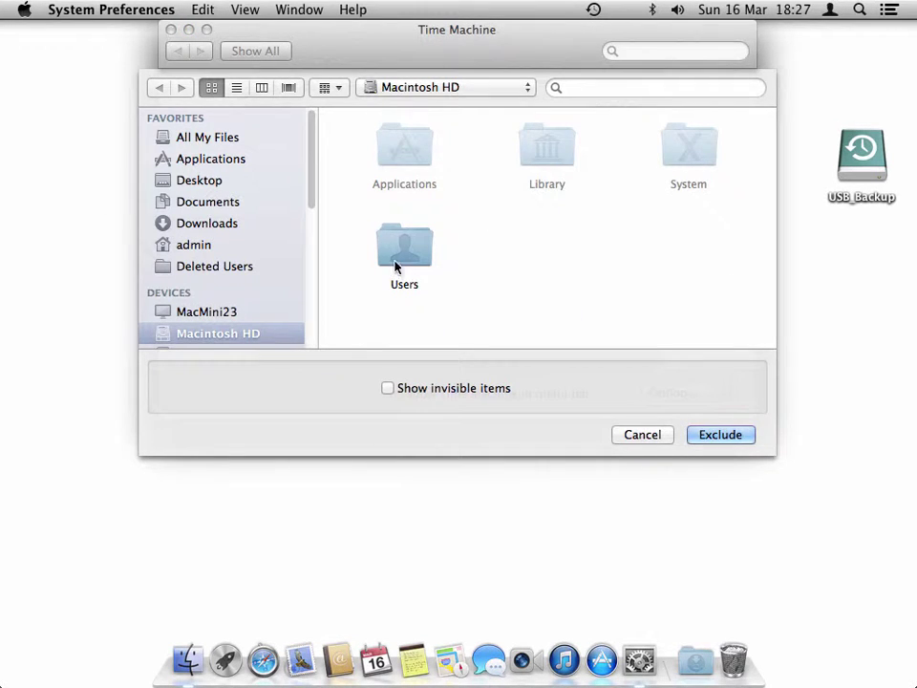
double_click(404, 262)
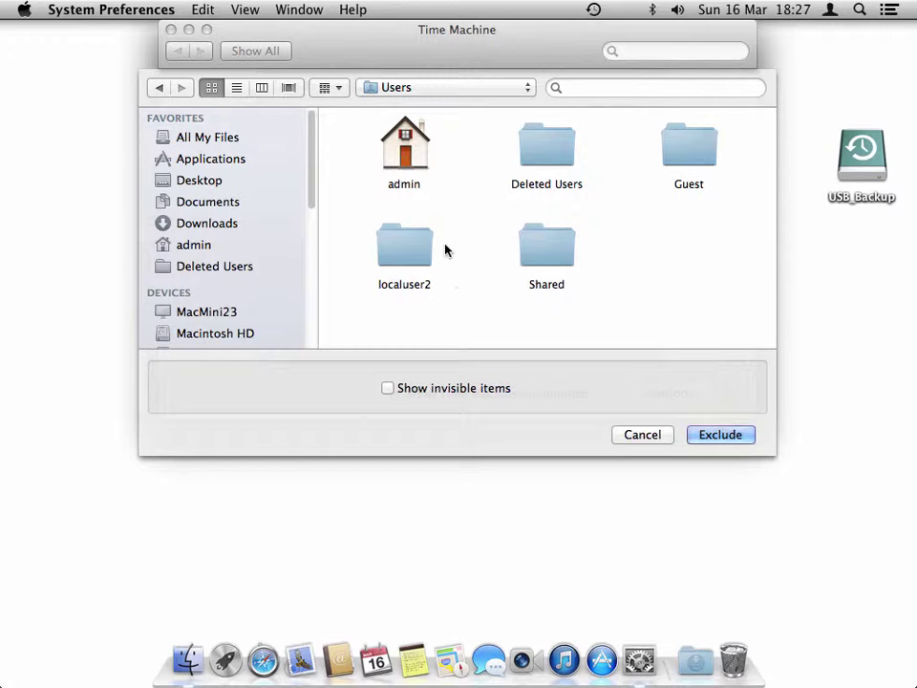
click(562, 160)
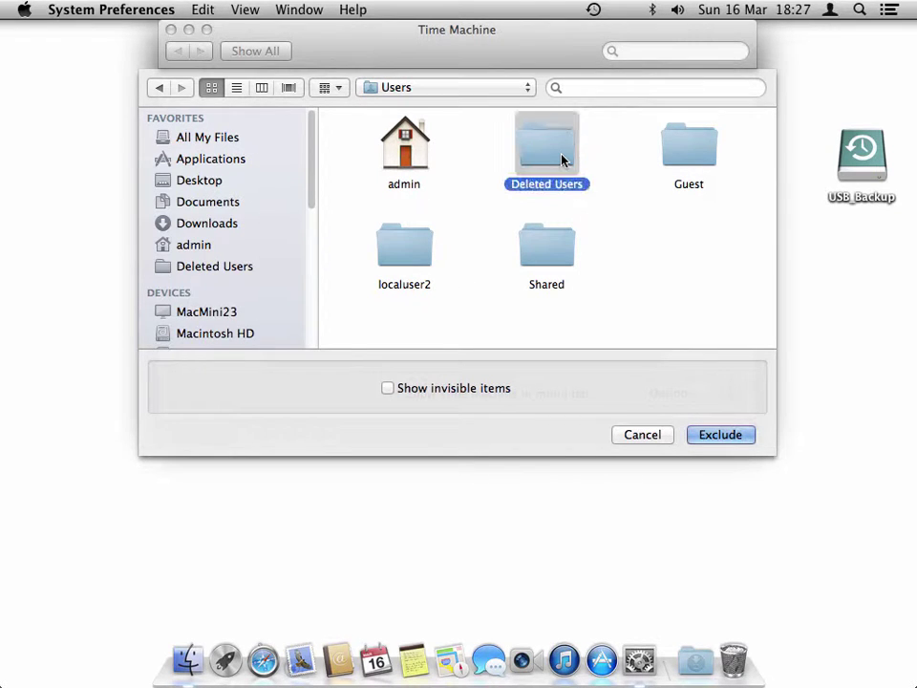
super+click(681, 158)
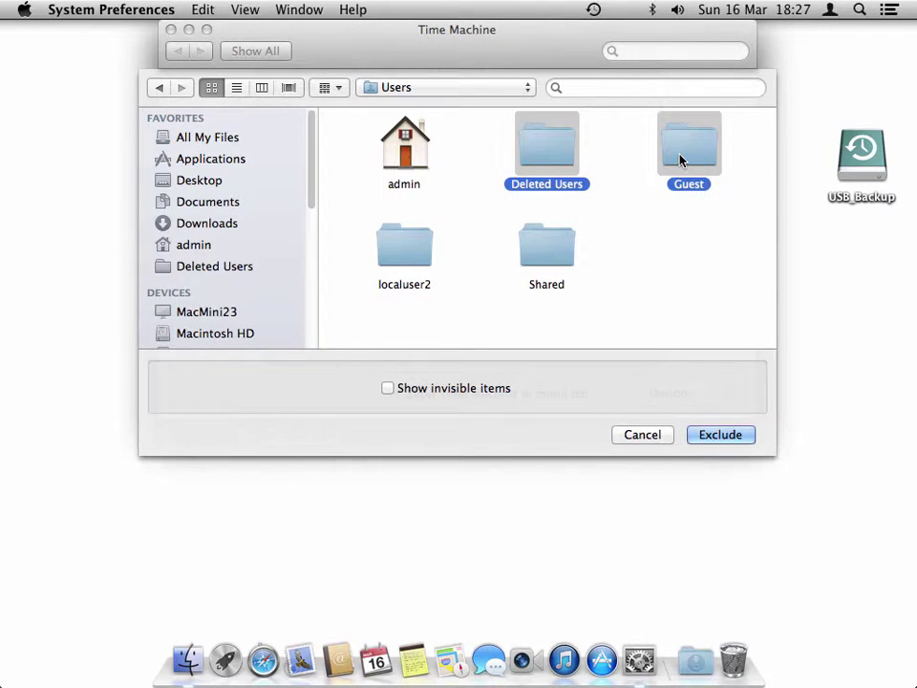
super+click(407, 248)
super+click(563, 254)
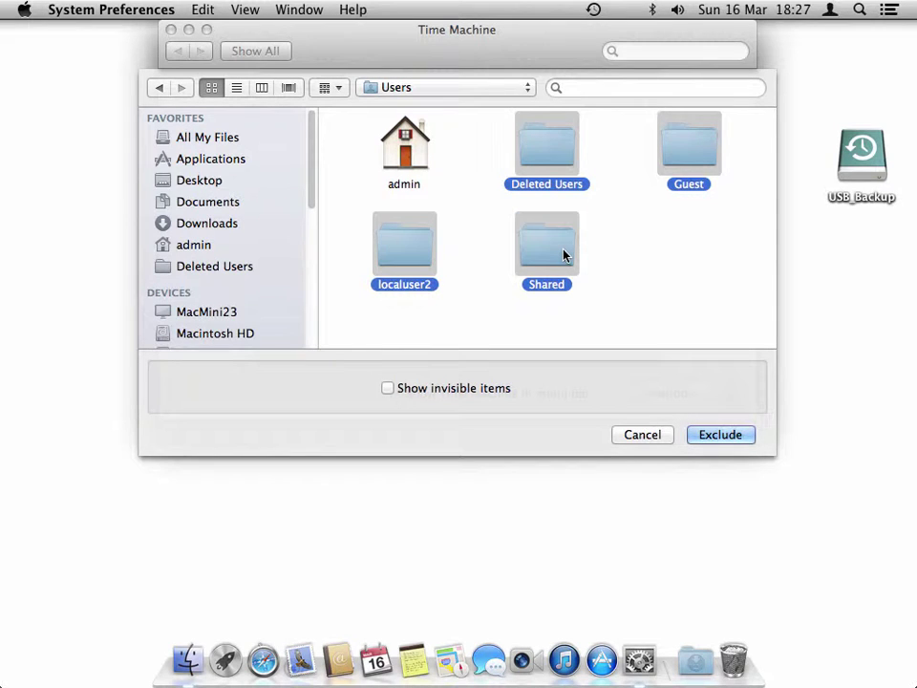
click(717, 436)
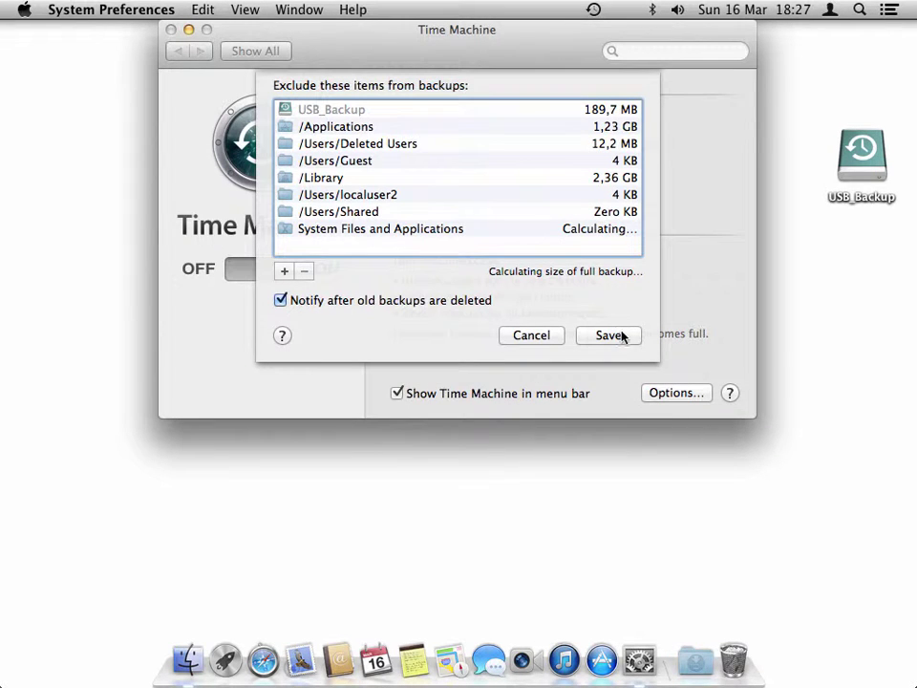
click(609, 335)
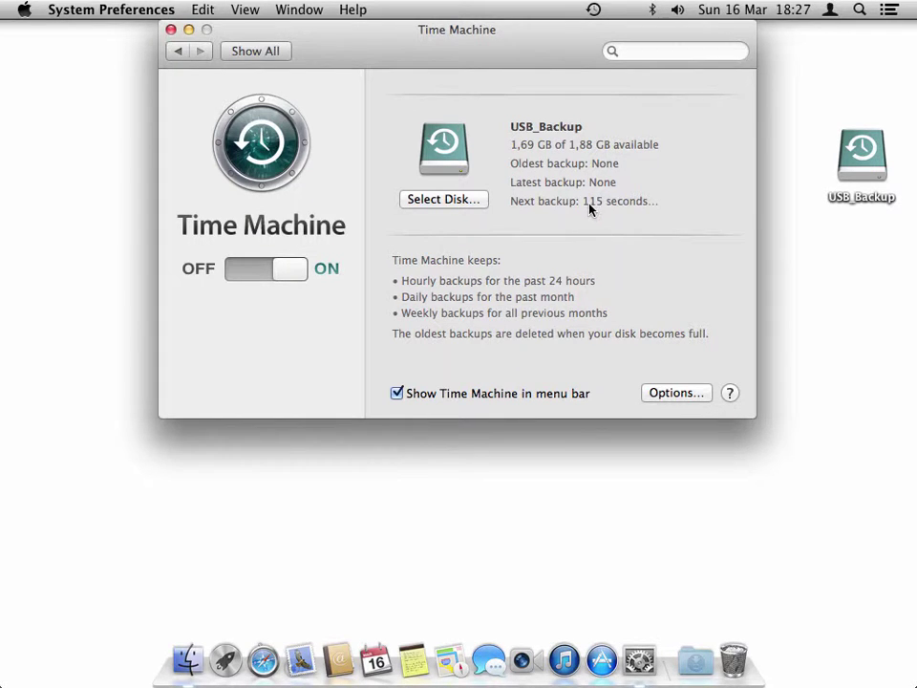
Start a Time Machine backup immediately and minimize the Time Machine preferences window.
click(594, 9)
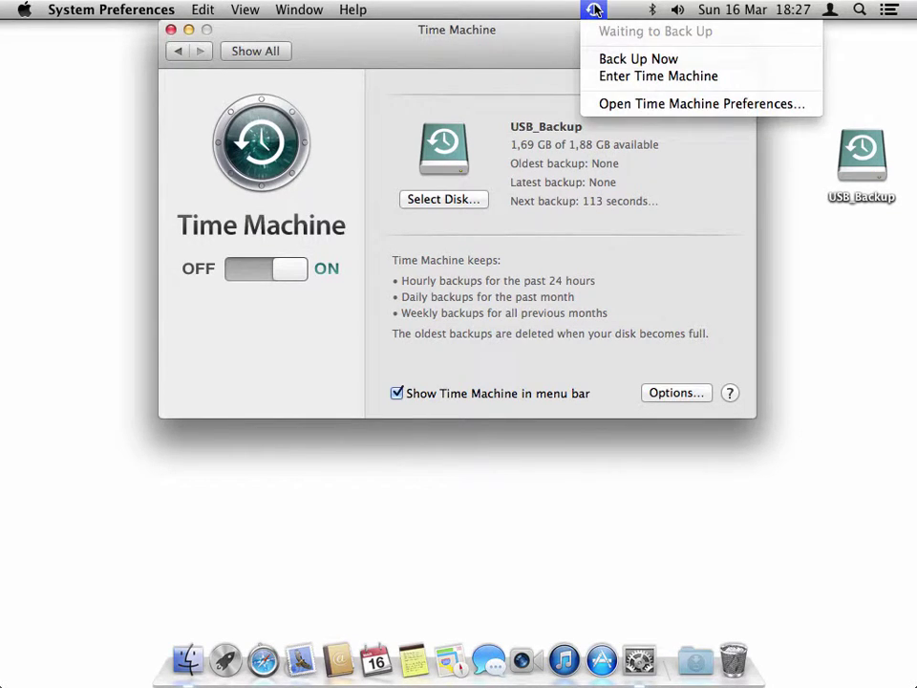
click(614, 62)
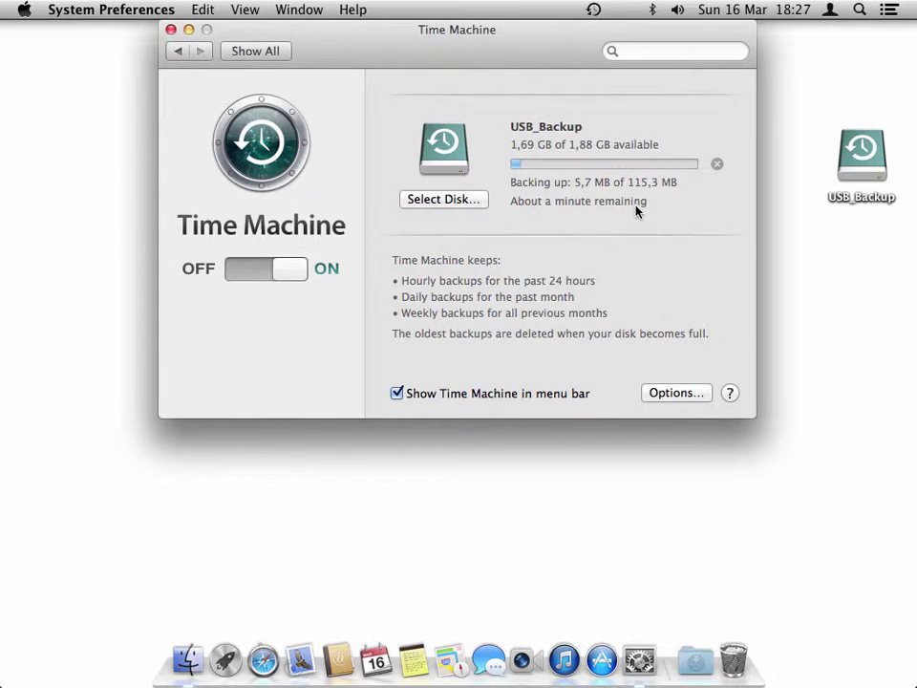
click(188, 29)
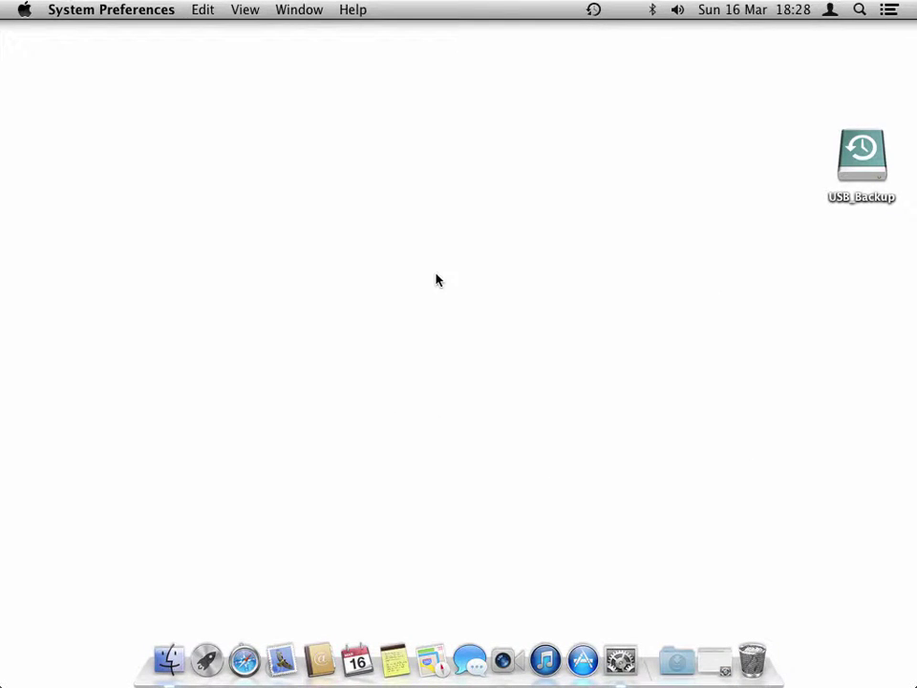
Switch to Finder, open the Utilities folder, and launch Activity Monitor.
click(436, 279)
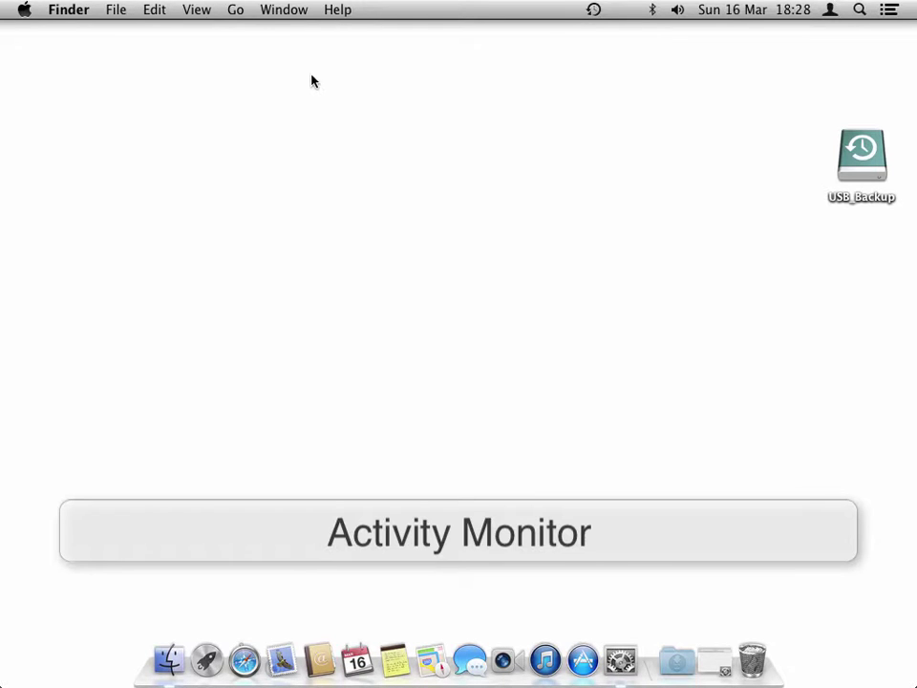
click(231, 12)
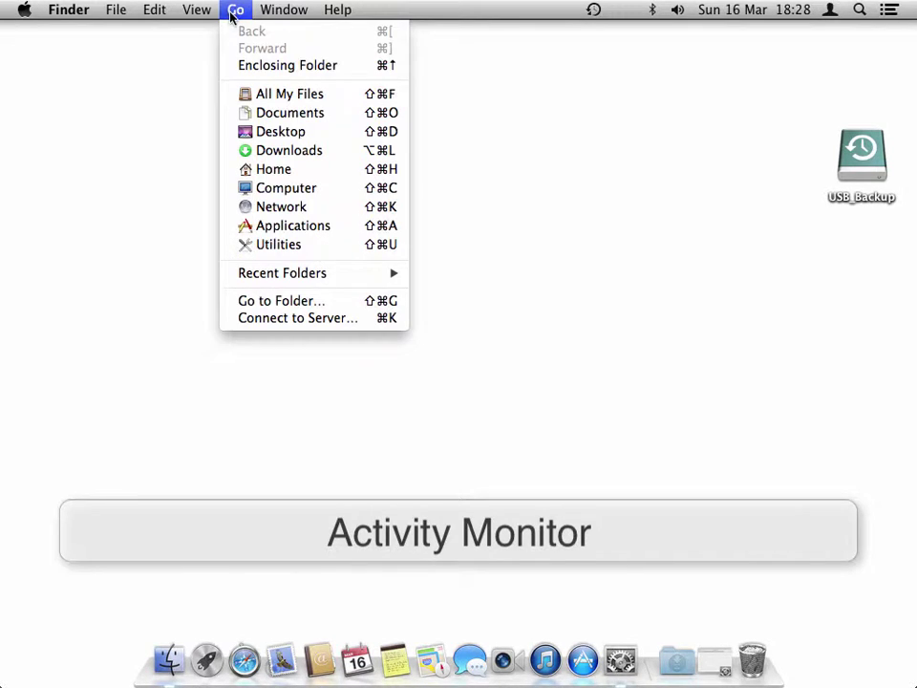
click(293, 252)
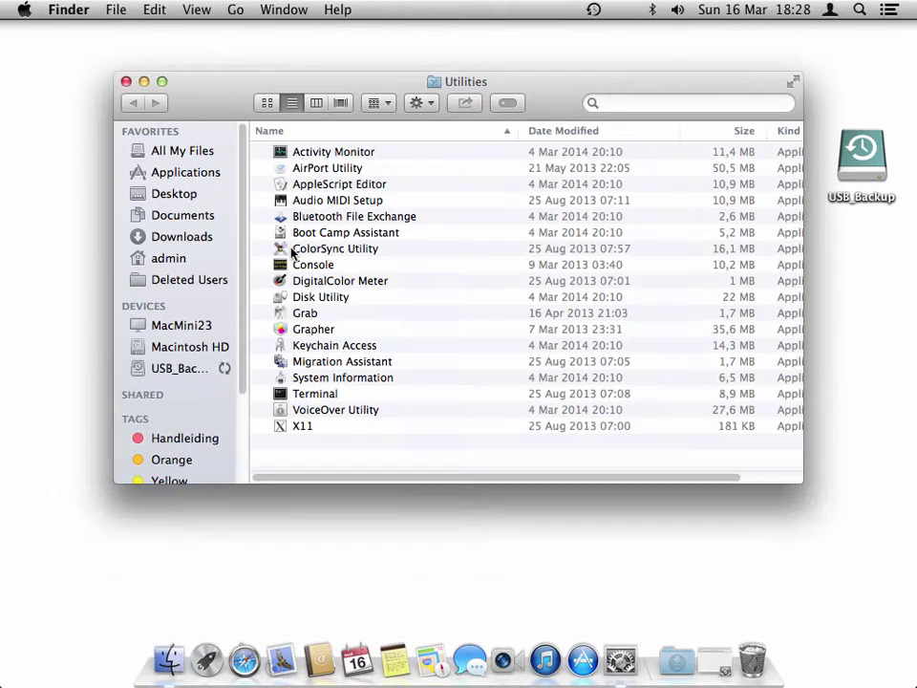
double_click(345, 155)
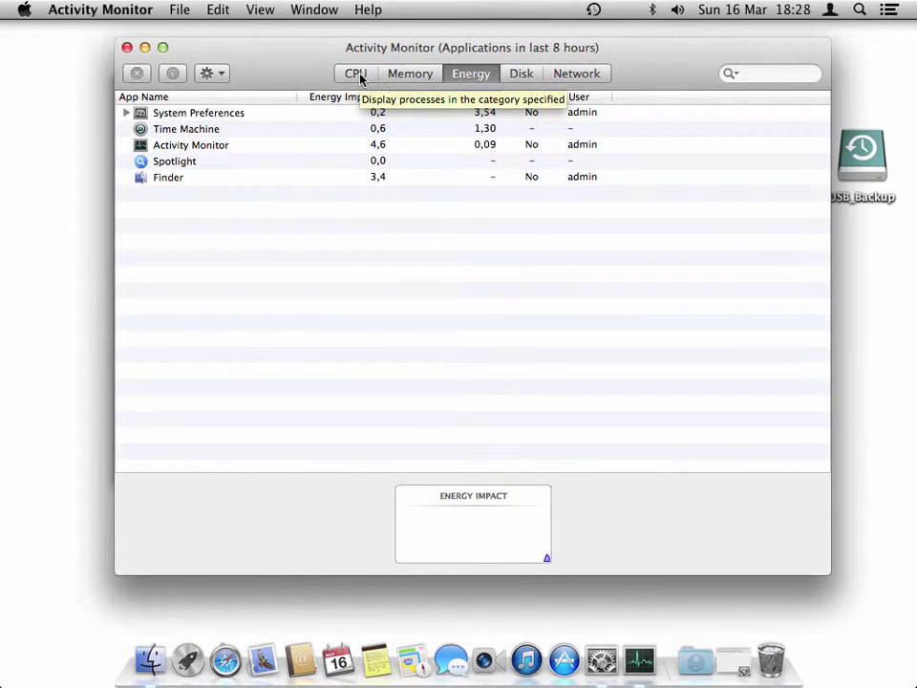
Display CPU usage for all processes hierarchically and select the launchd process with PID 1.
click(356, 73)
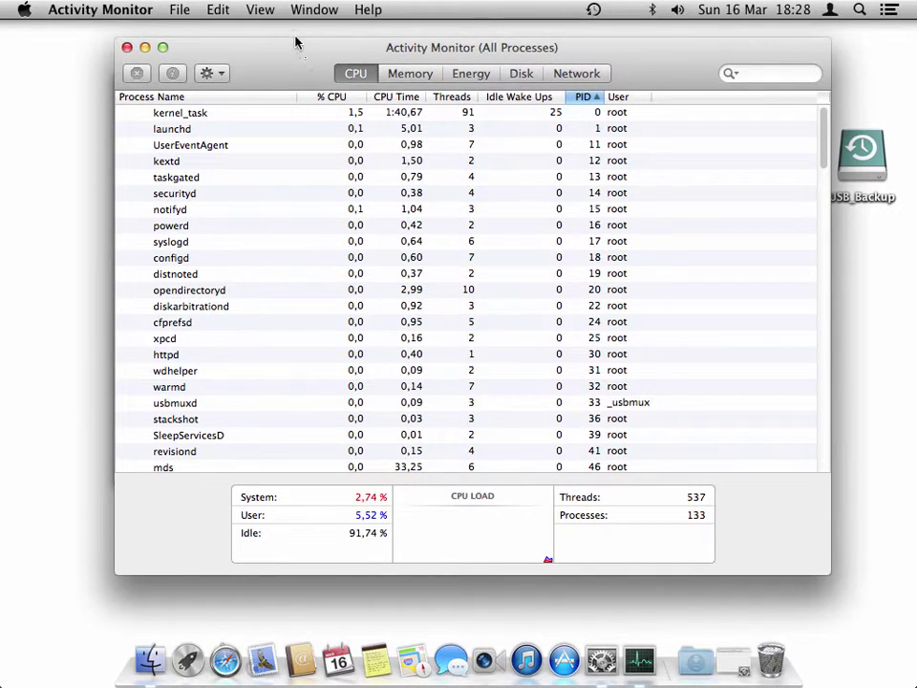
click(271, 12)
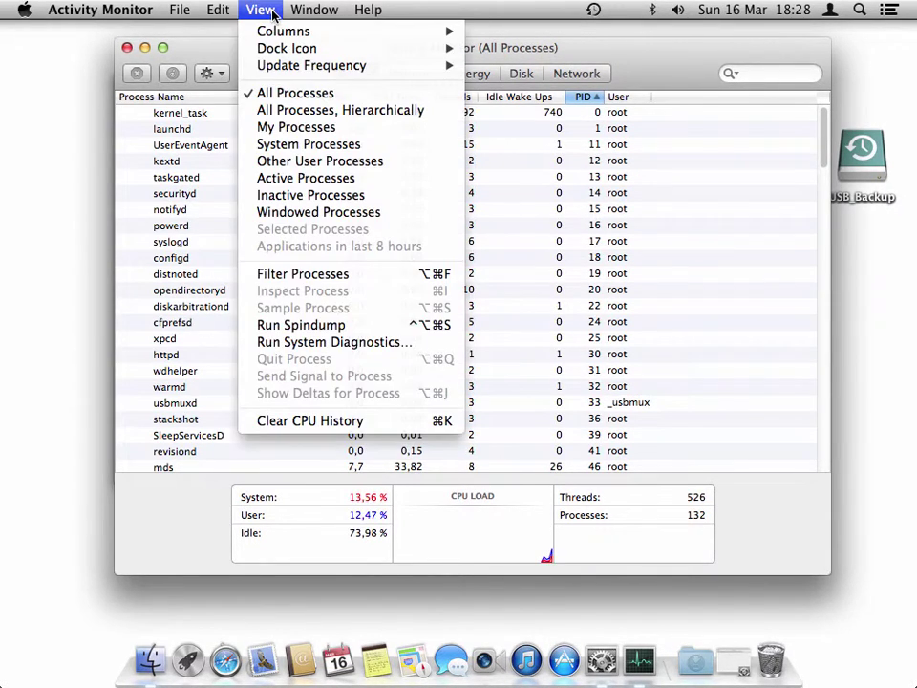
click(305, 112)
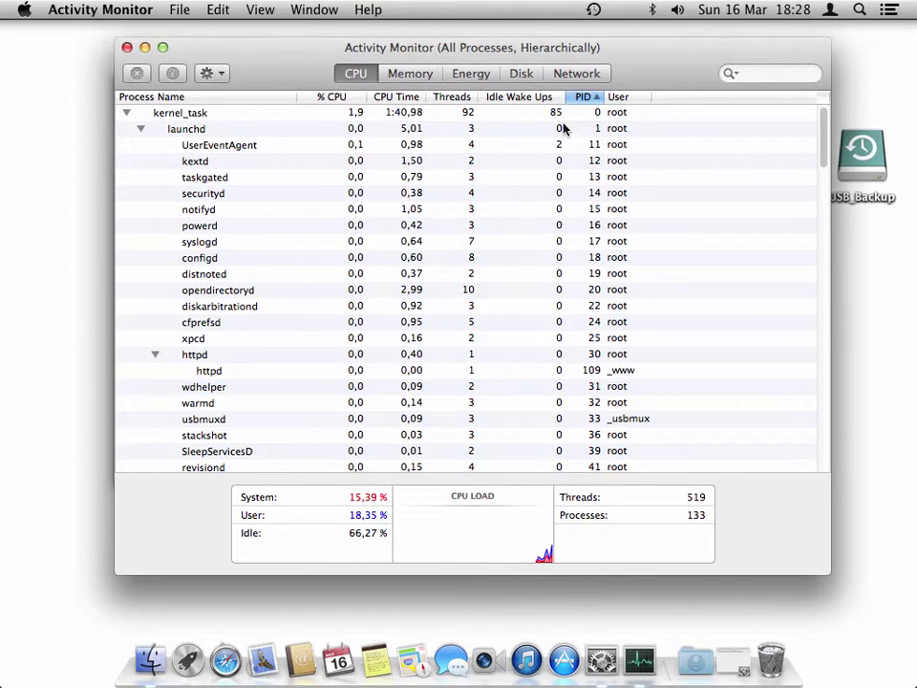
click(596, 128)
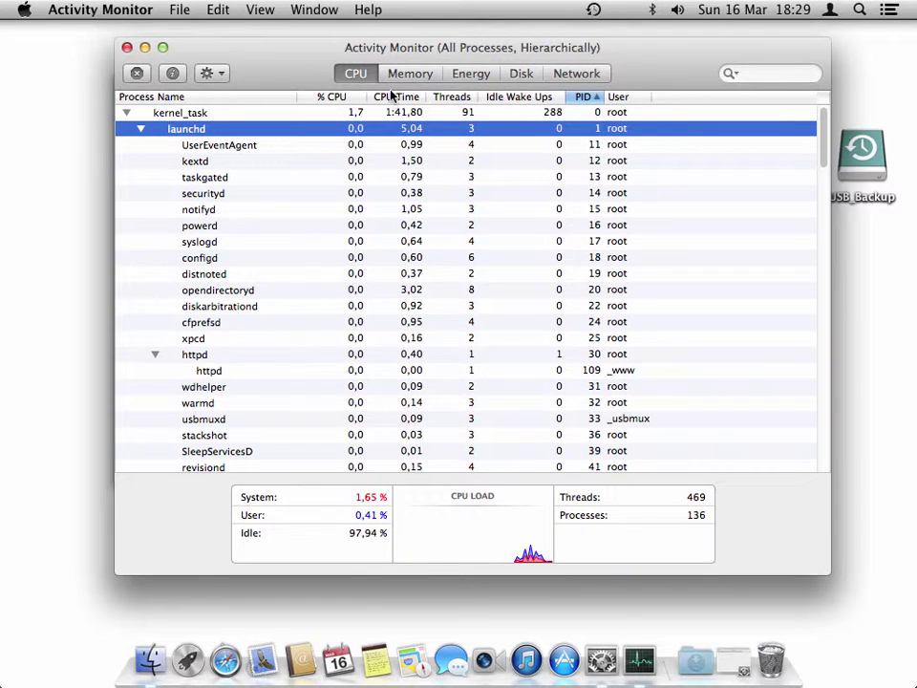
View the memory usage and the energy impact of applications, selecting the Activity Monitor entry in the energy list.
click(420, 77)
click(477, 77)
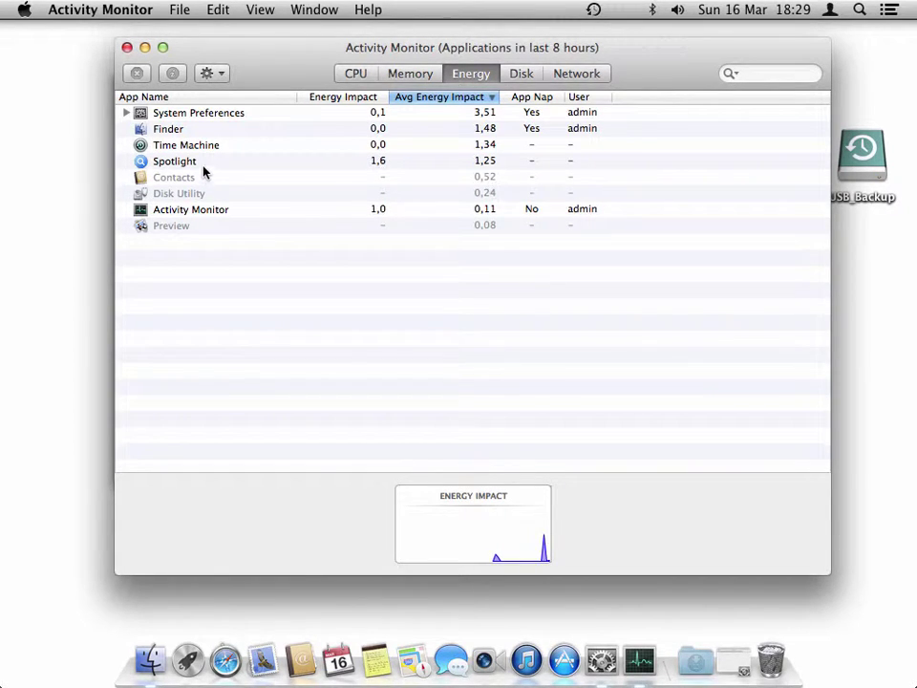
click(204, 210)
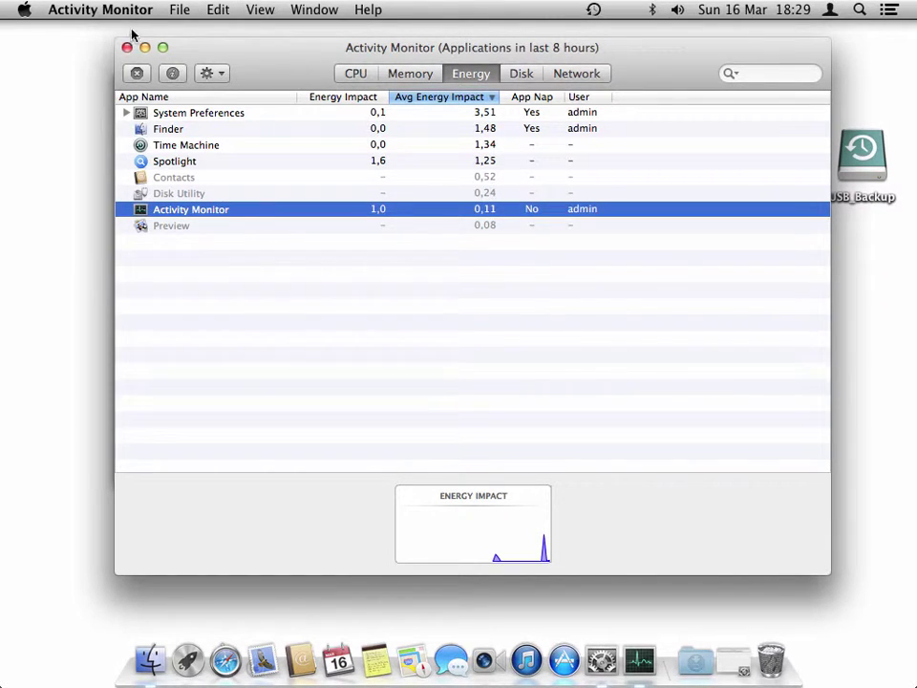
Quit Activity Monitor and close the Utilities window, returning to the minimized Time Machine preferences.
click(100, 11)
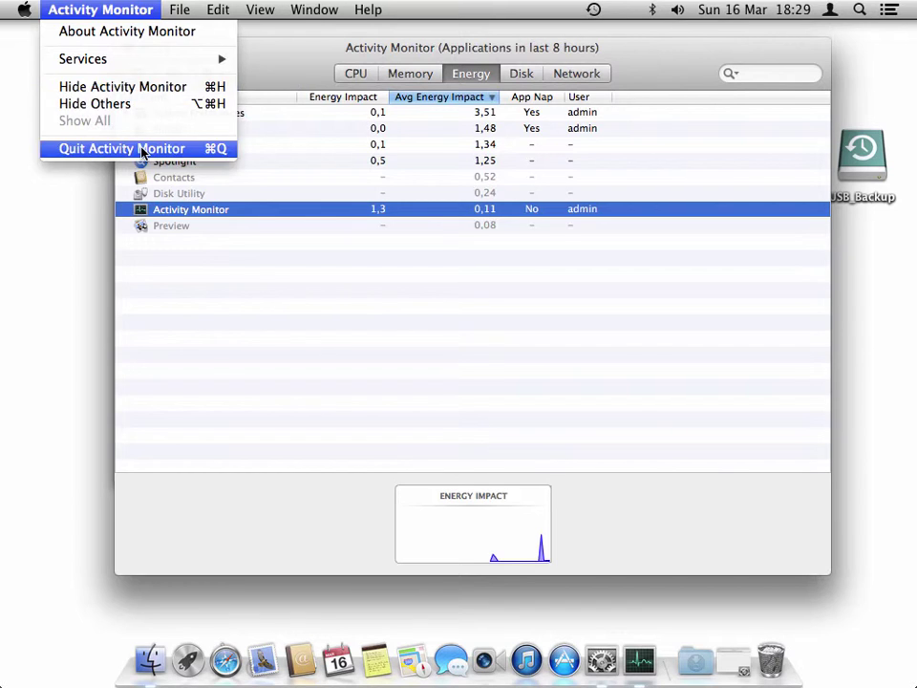
click(107, 148)
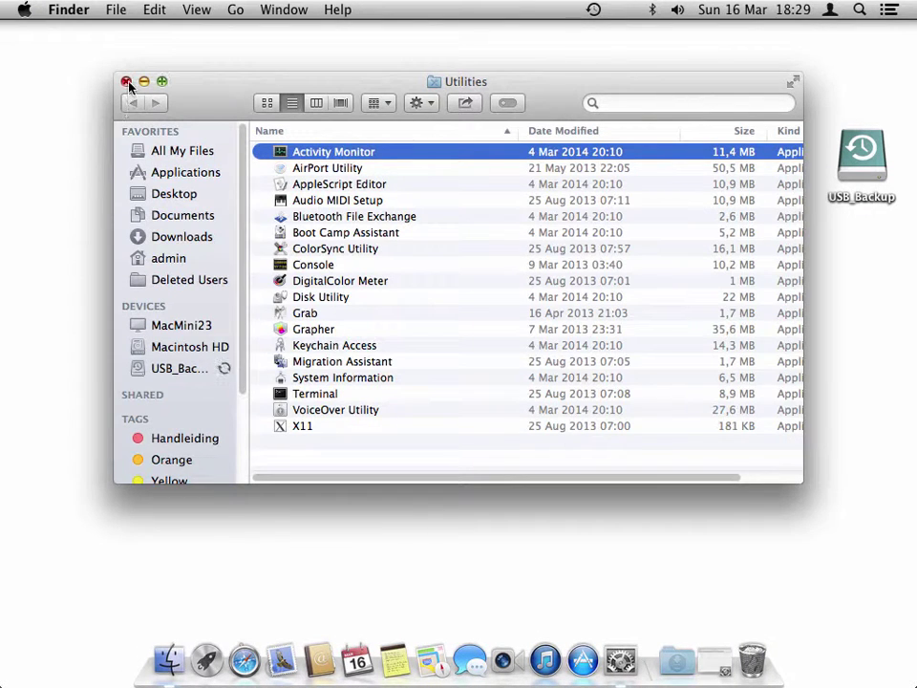
click(125, 81)
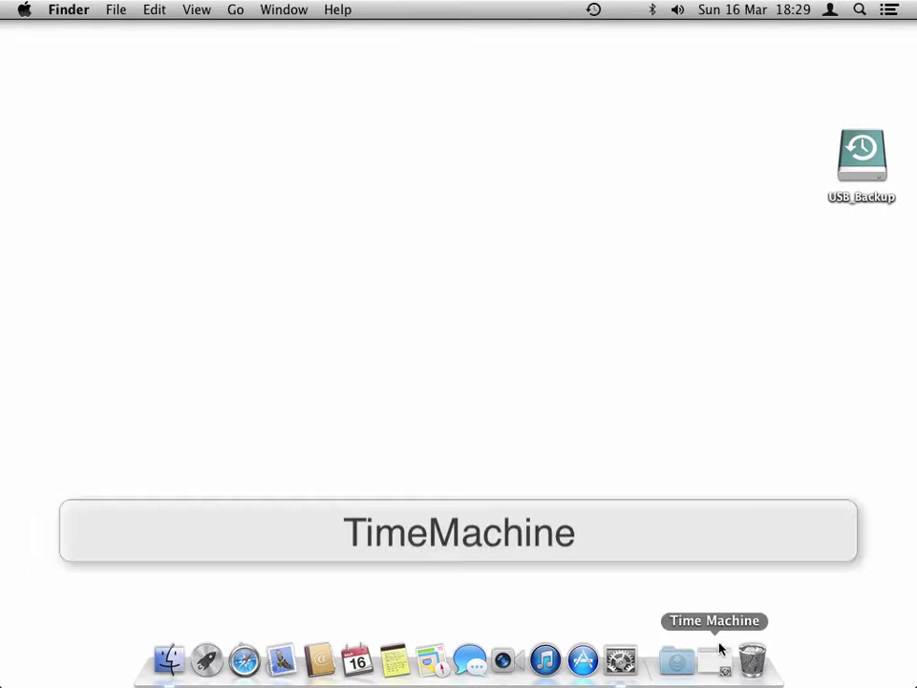
click(714, 659)
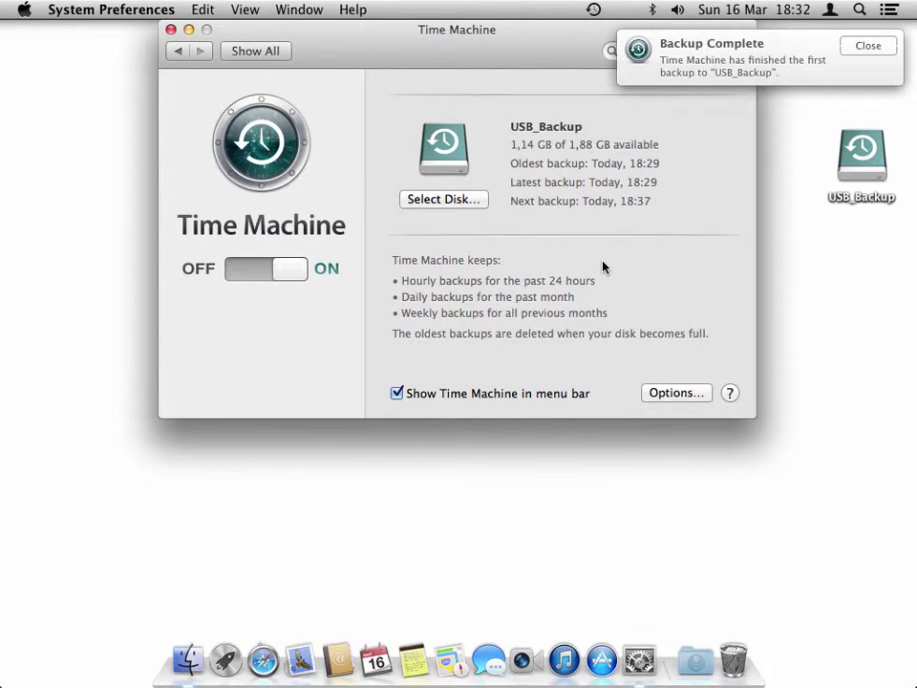
Dismiss the Backup Complete notification, return to the overview of all preferences, and quit System Preferences.
click(868, 47)
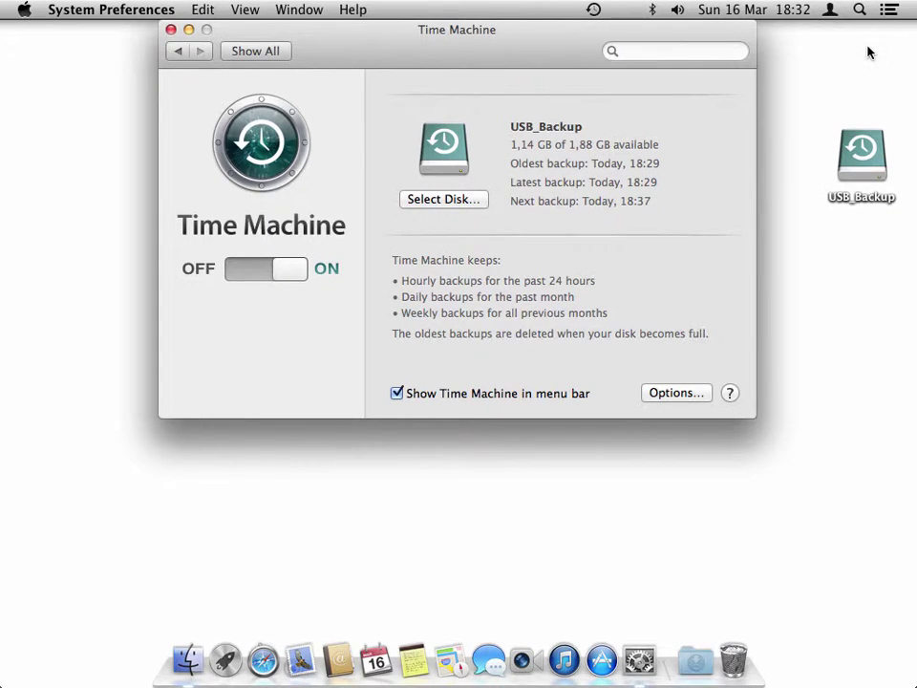
click(271, 54)
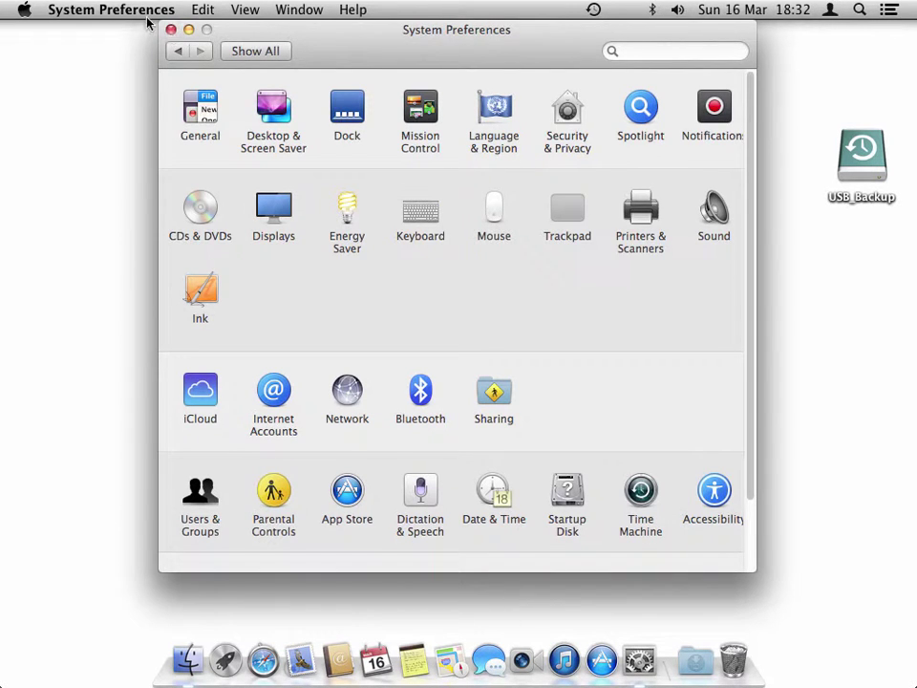
click(111, 11)
click(148, 149)
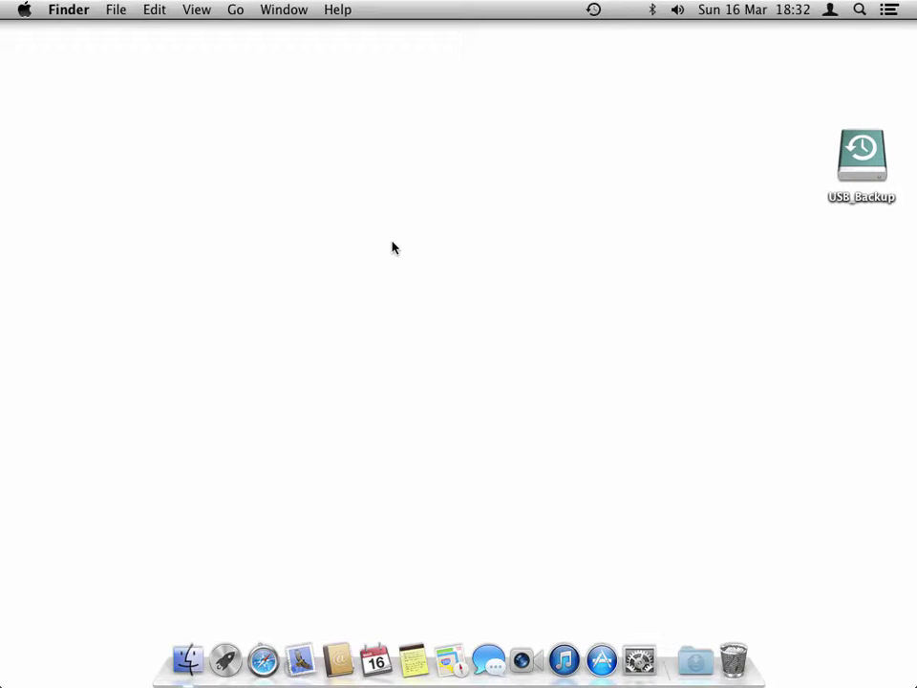
Open the Documents folder in Finder, expand the Archive folder, and move VLC Videowall.pdf to the Trash.
click(188, 659)
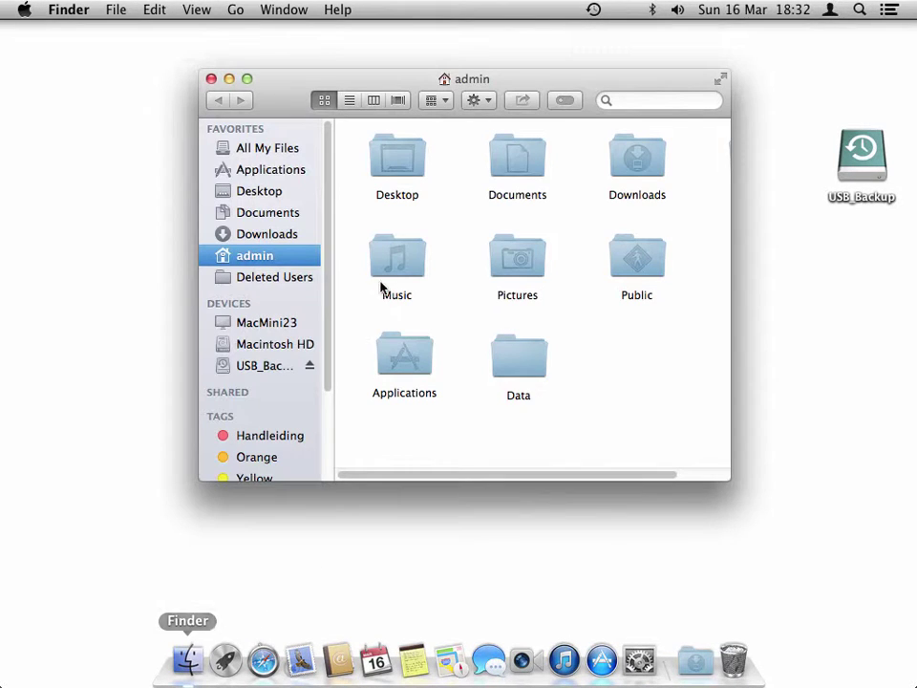
double_click(528, 170)
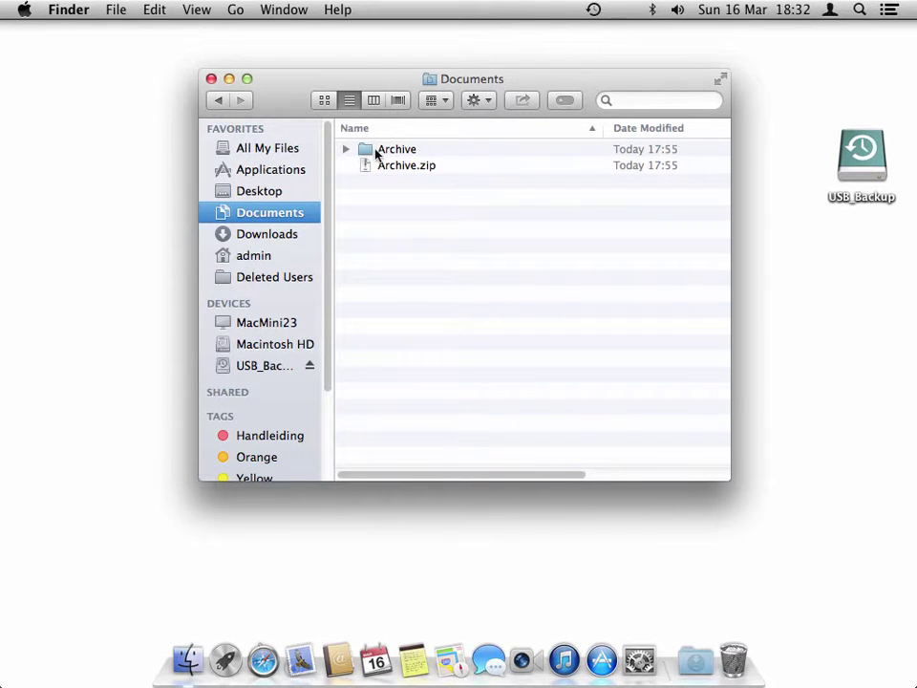
click(391, 168)
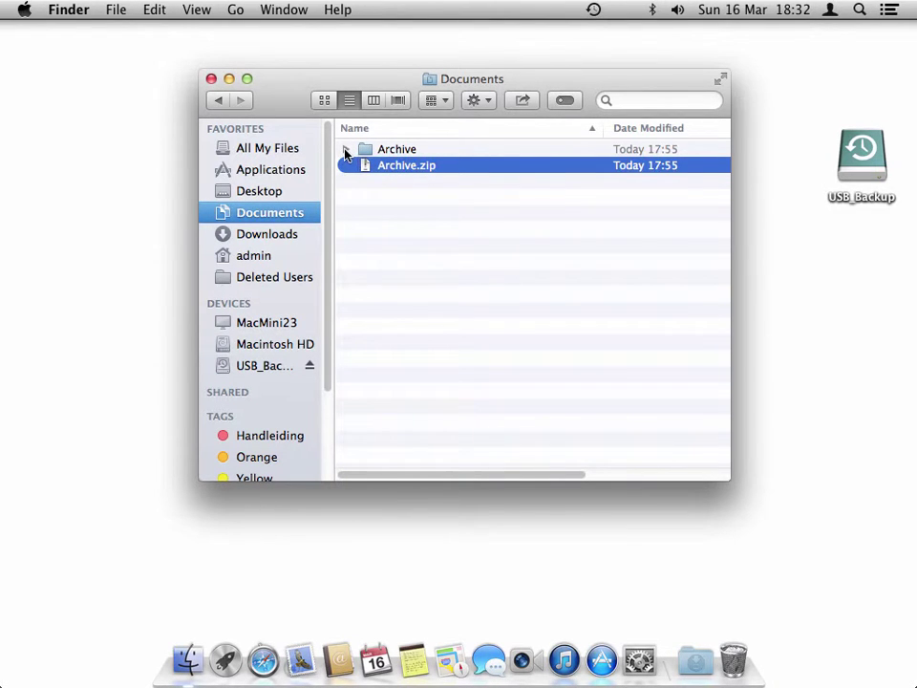
click(347, 150)
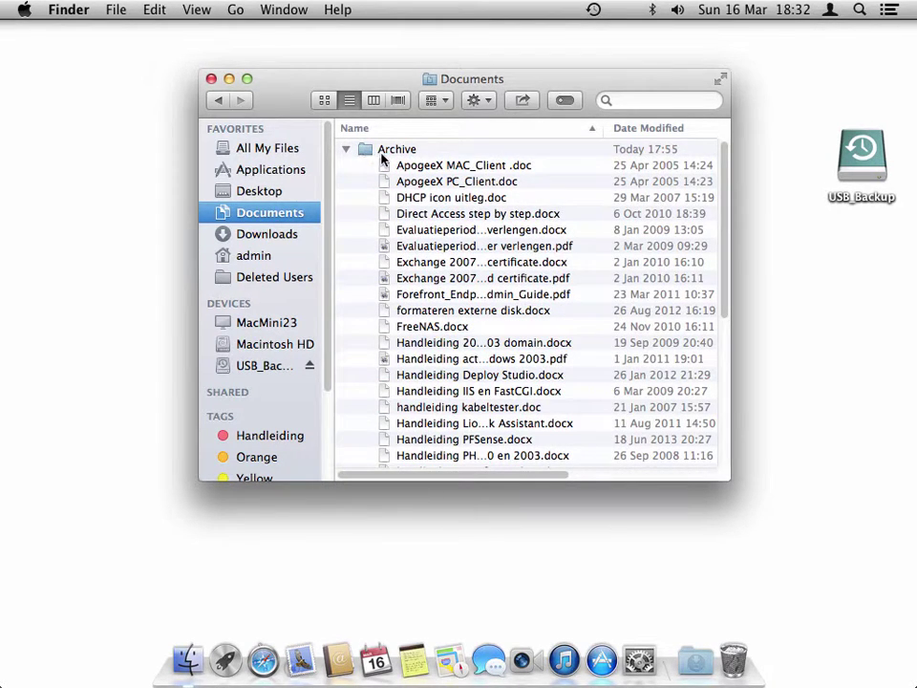
drag(720, 269, 723, 442)
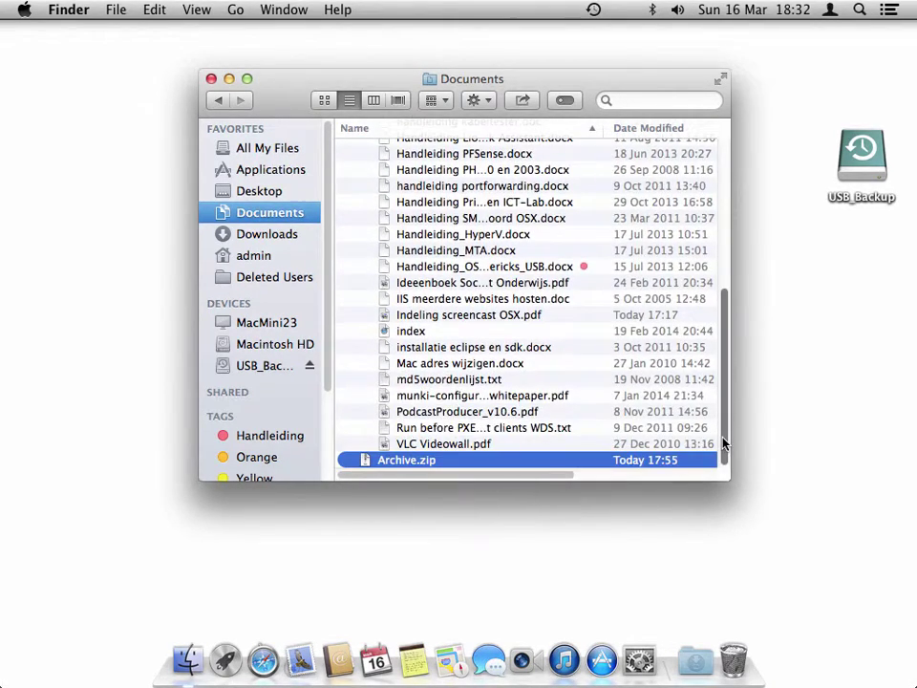
click(444, 445)
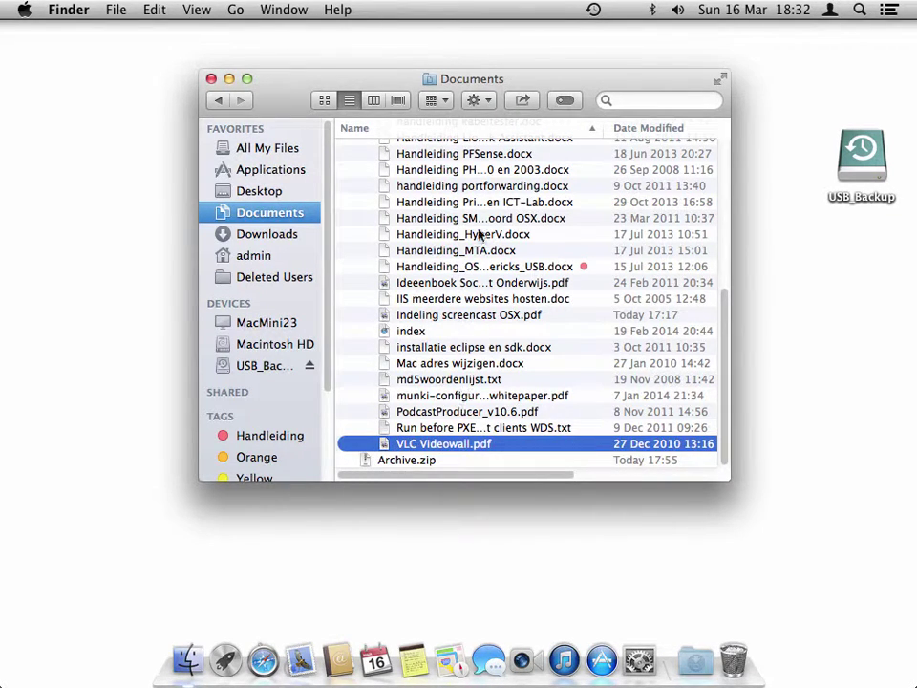
click(489, 101)
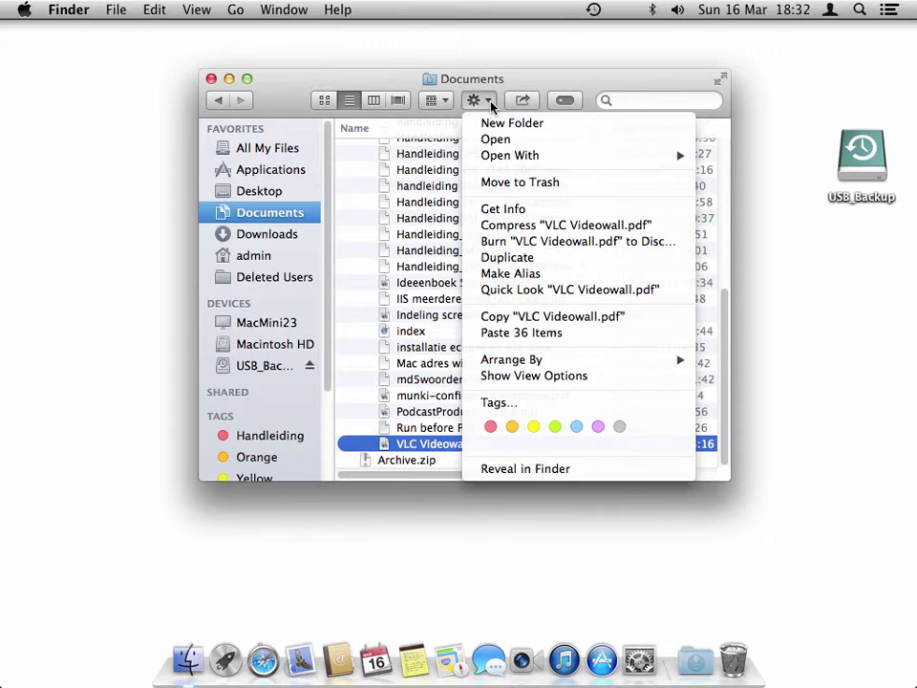
click(507, 189)
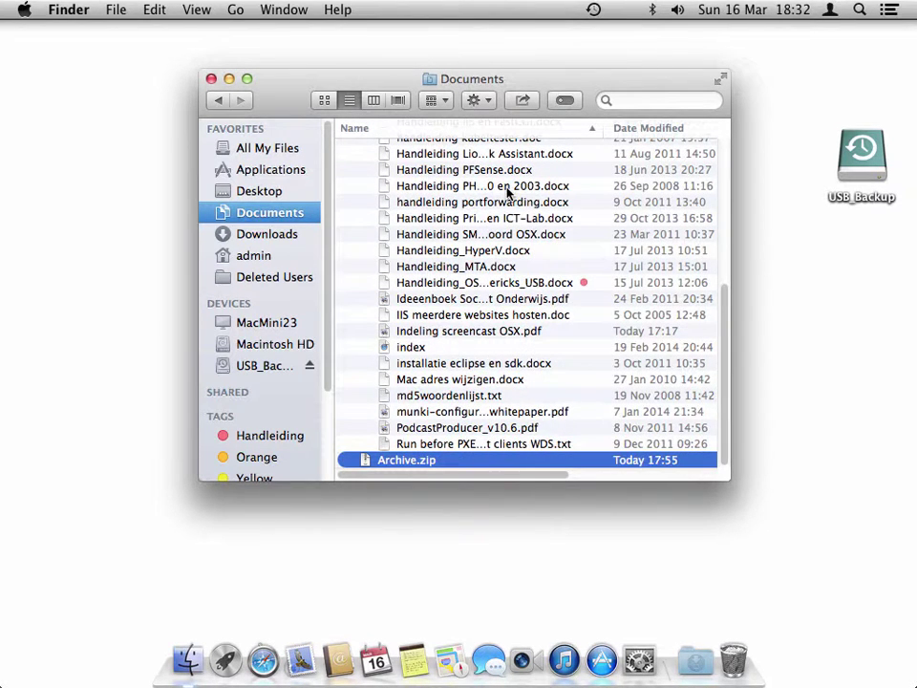
Empty the Trash, removing all items including the locked ones.
right_click(734, 656)
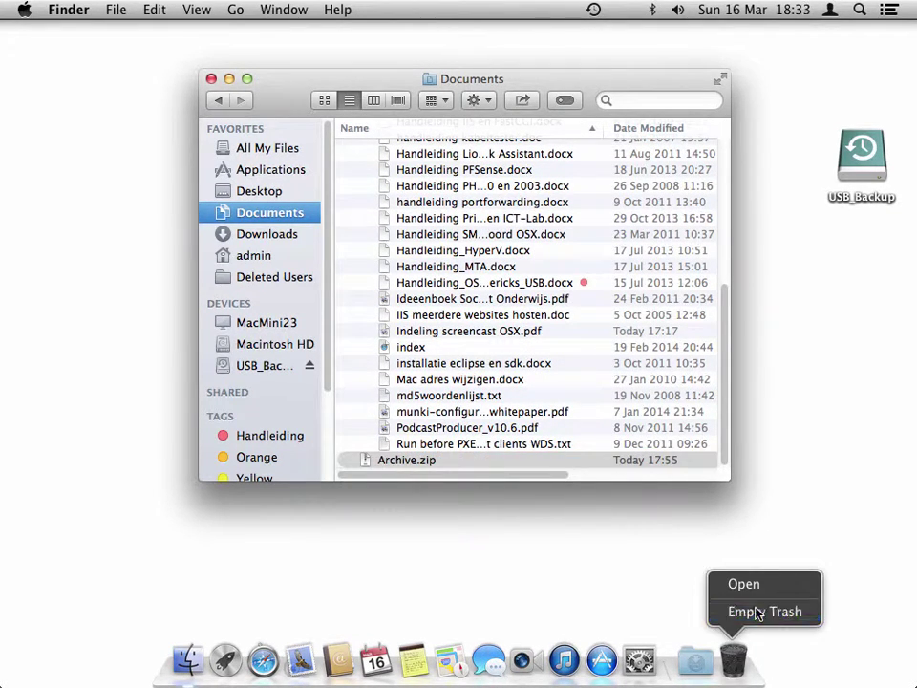
click(759, 612)
click(569, 252)
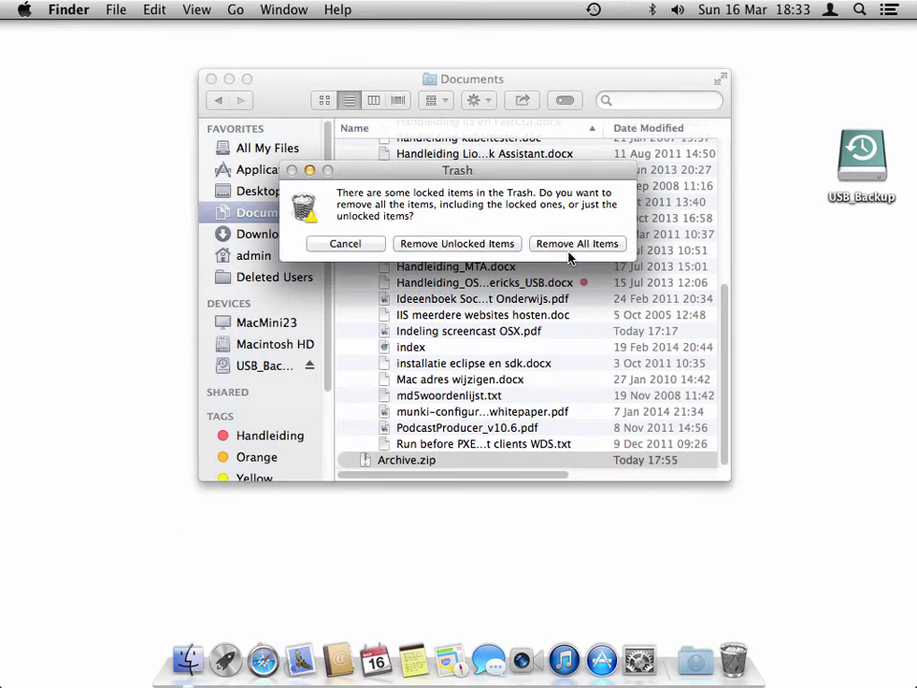
click(583, 244)
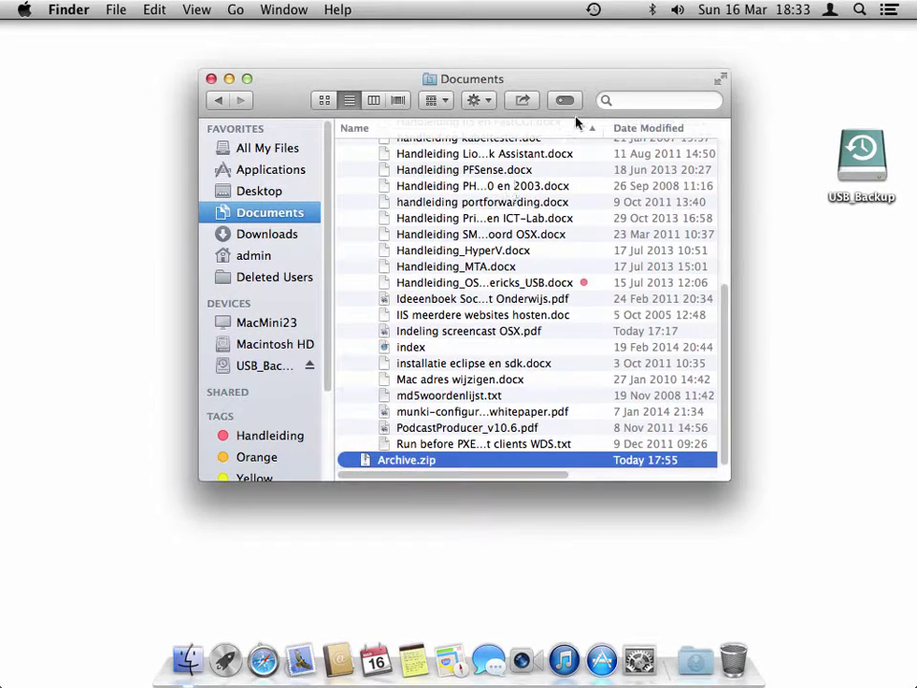
Enter Time Machine, restore VLC Videowall.pdf from the earlier backup of the Archive folder, and close the Documents window.
click(594, 11)
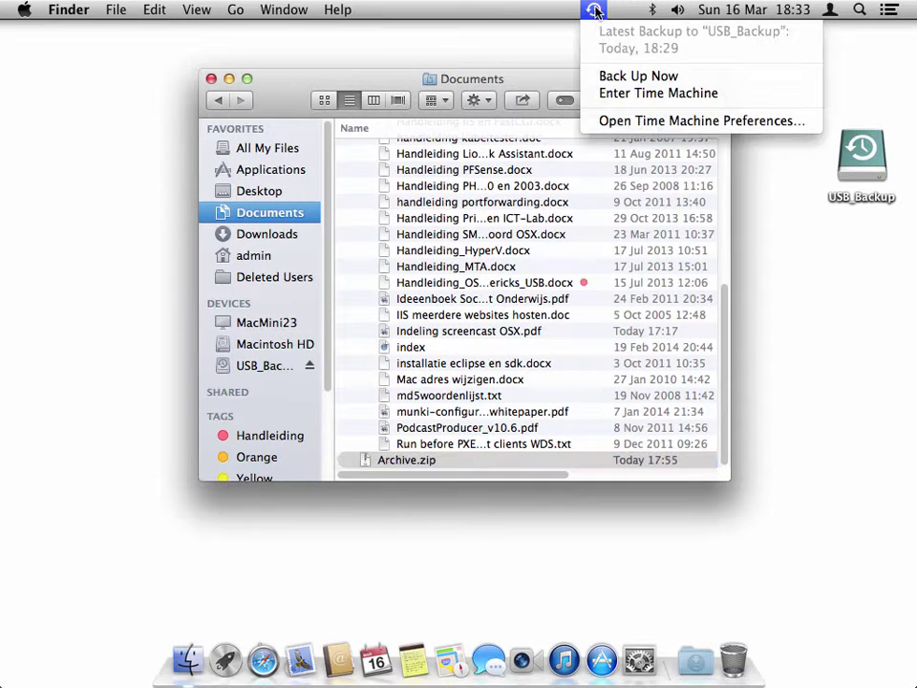
click(633, 97)
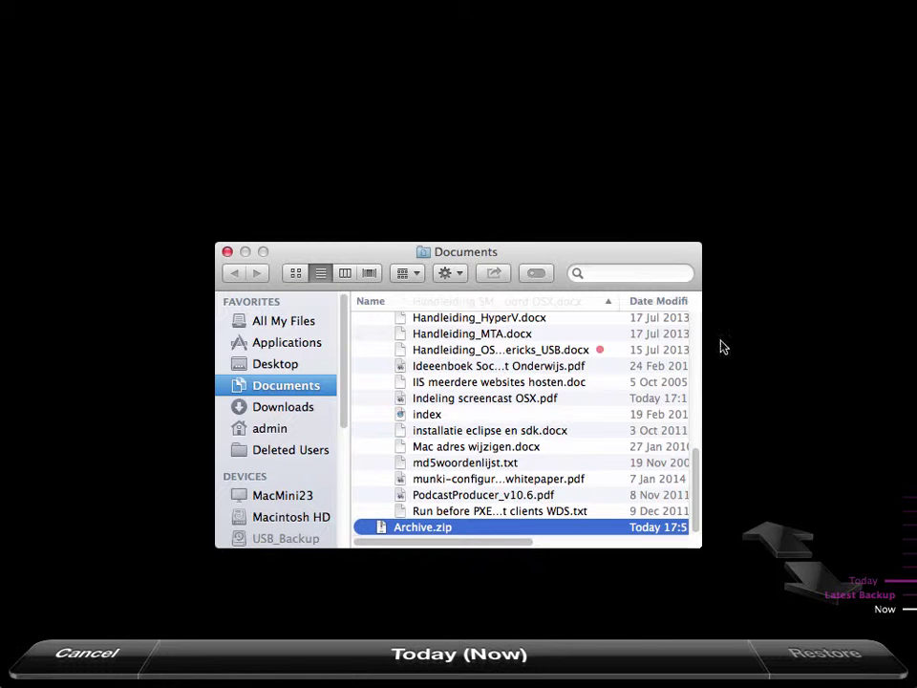
click(780, 540)
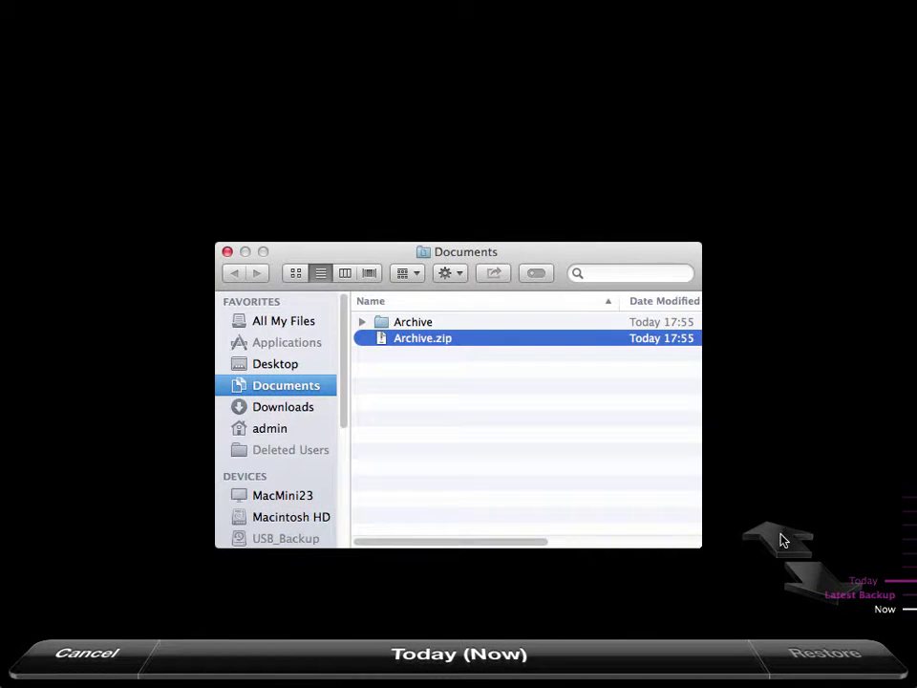
click(361, 323)
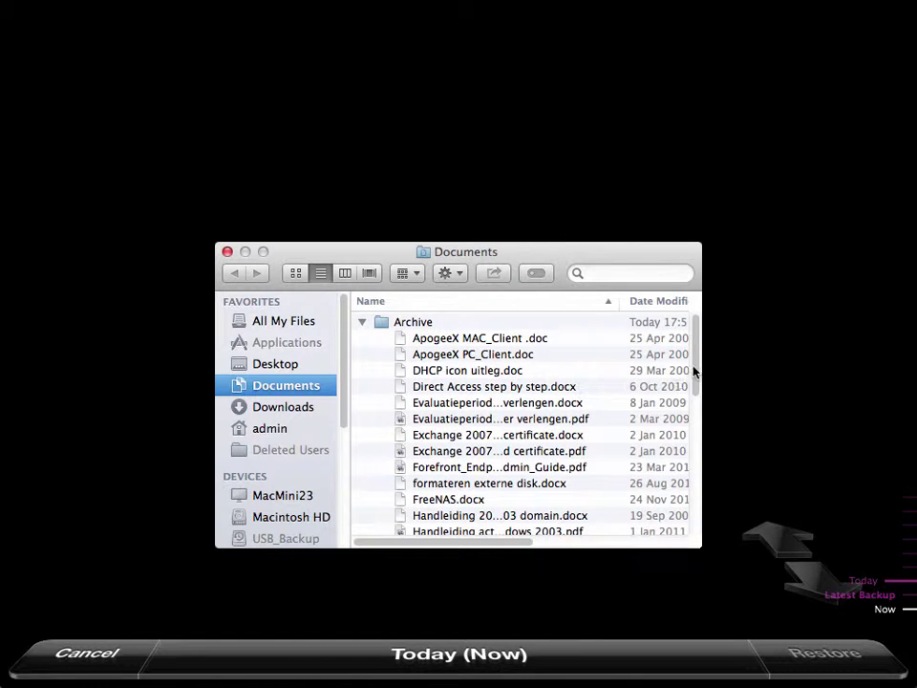
drag(696, 373, 696, 516)
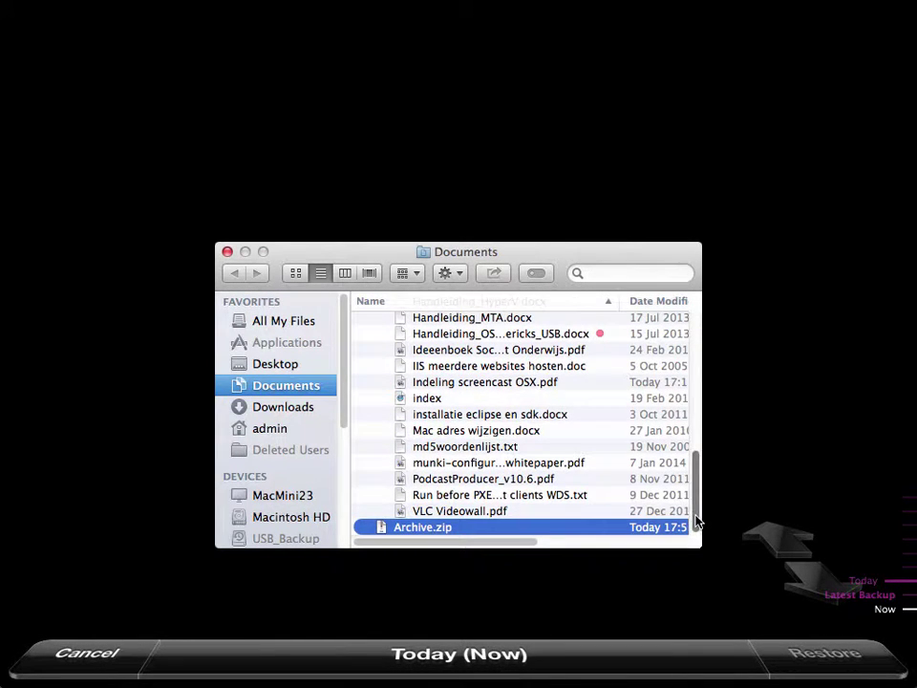
click(477, 513)
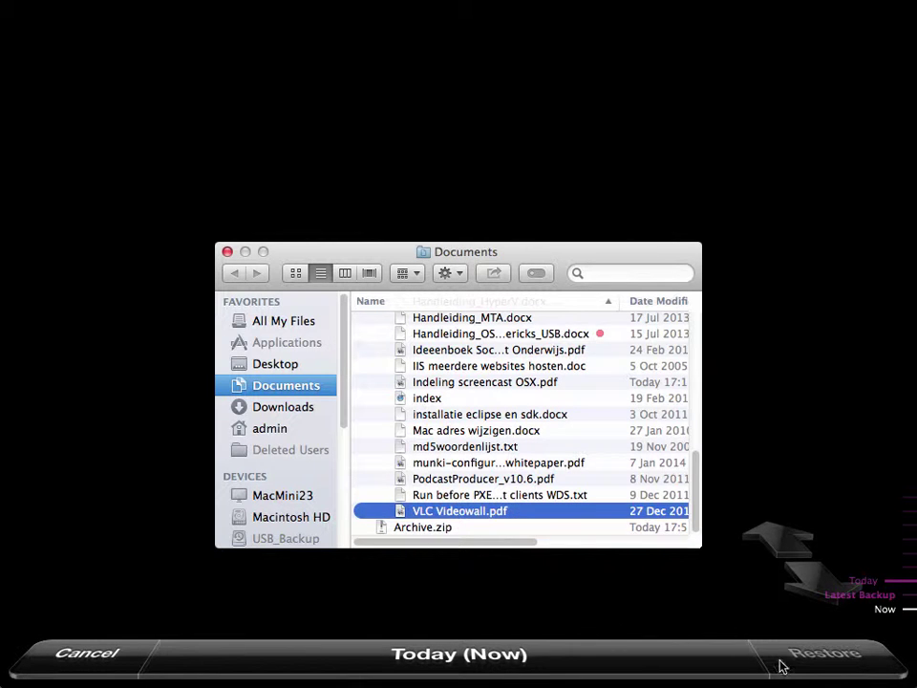
click(828, 657)
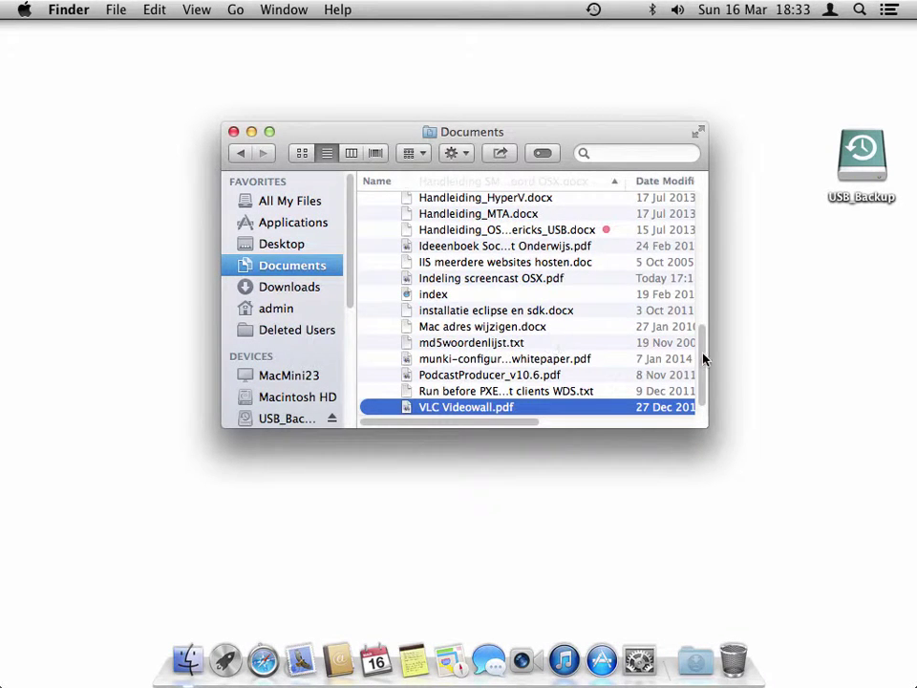
scroll(704, 391, down, 1)
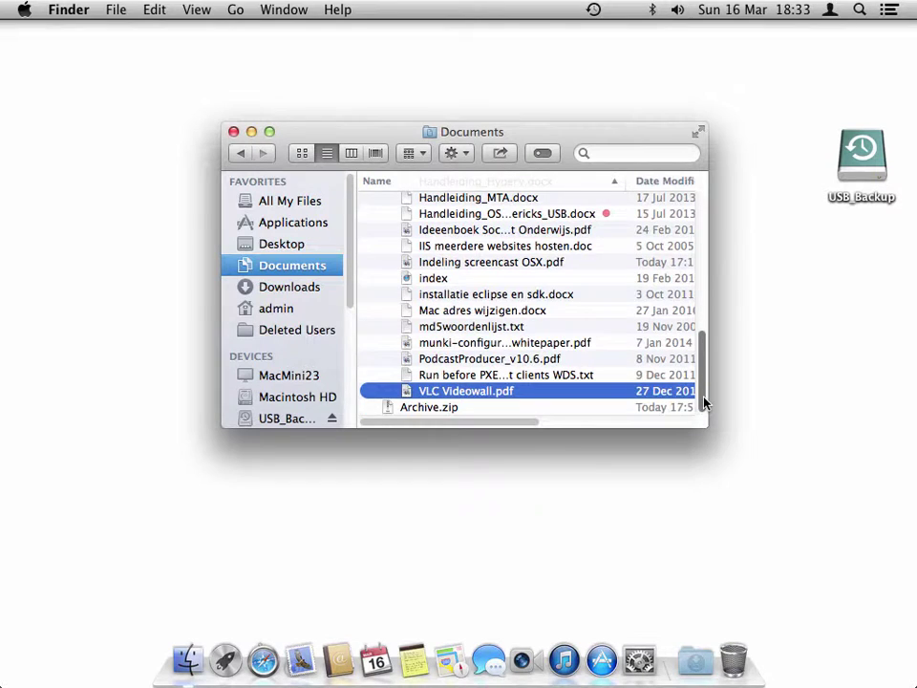
click(233, 131)
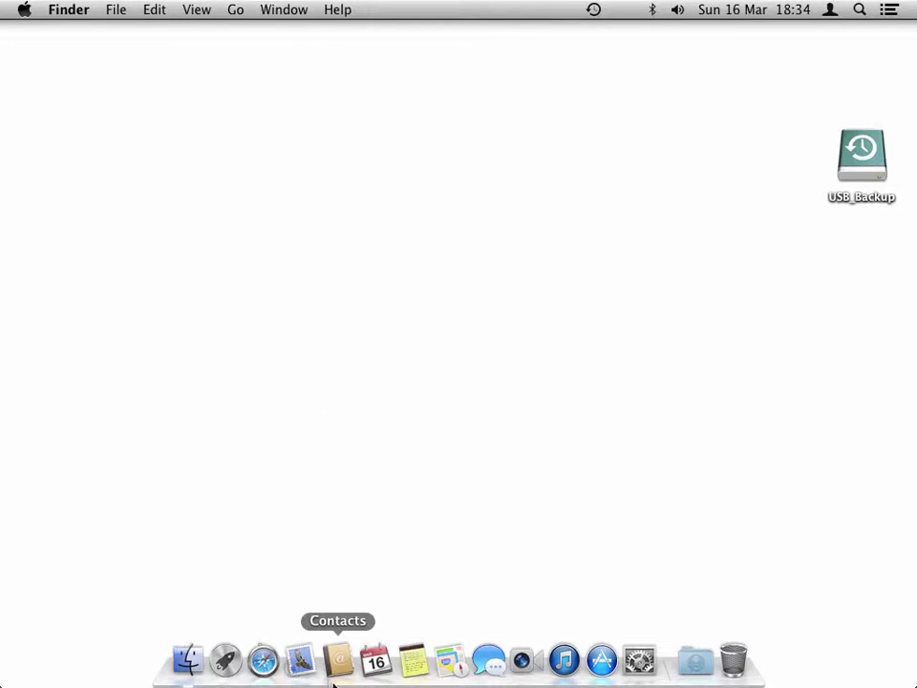
Open Contacts and delete the Apple Benelux BV card.
click(338, 659)
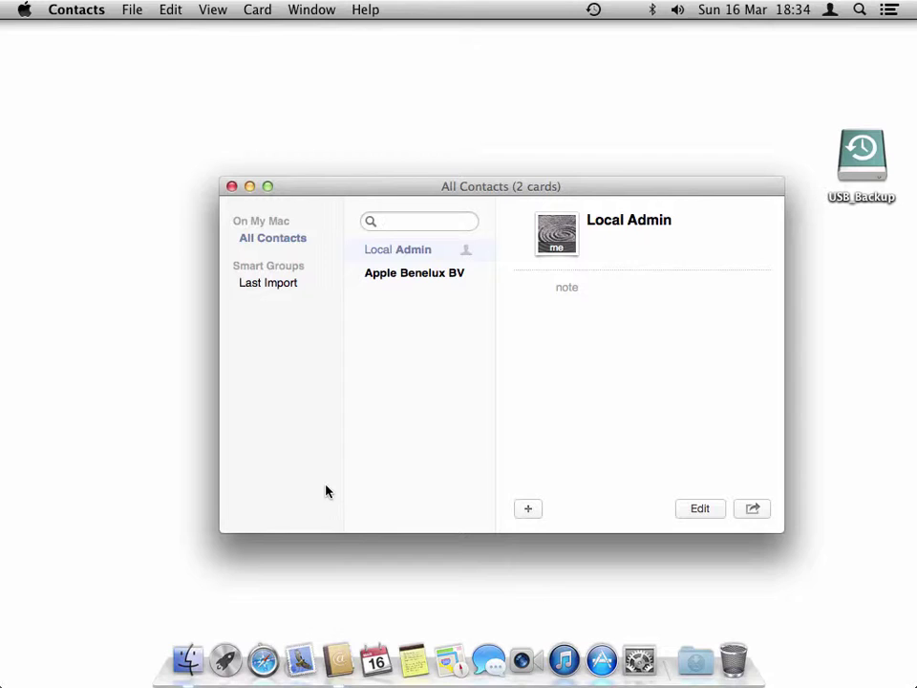
click(406, 277)
right_click(413, 277)
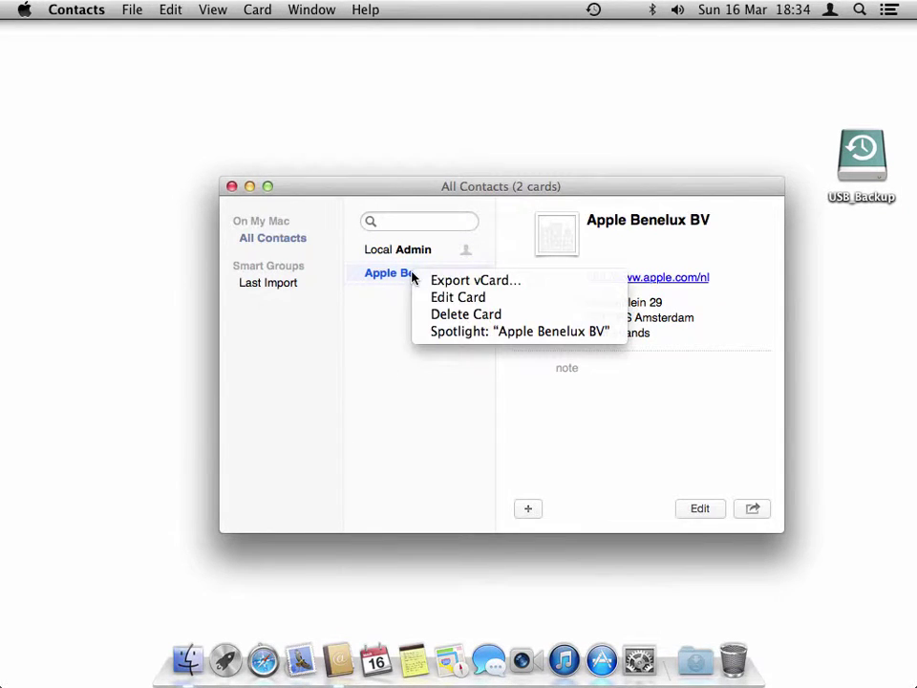
click(437, 315)
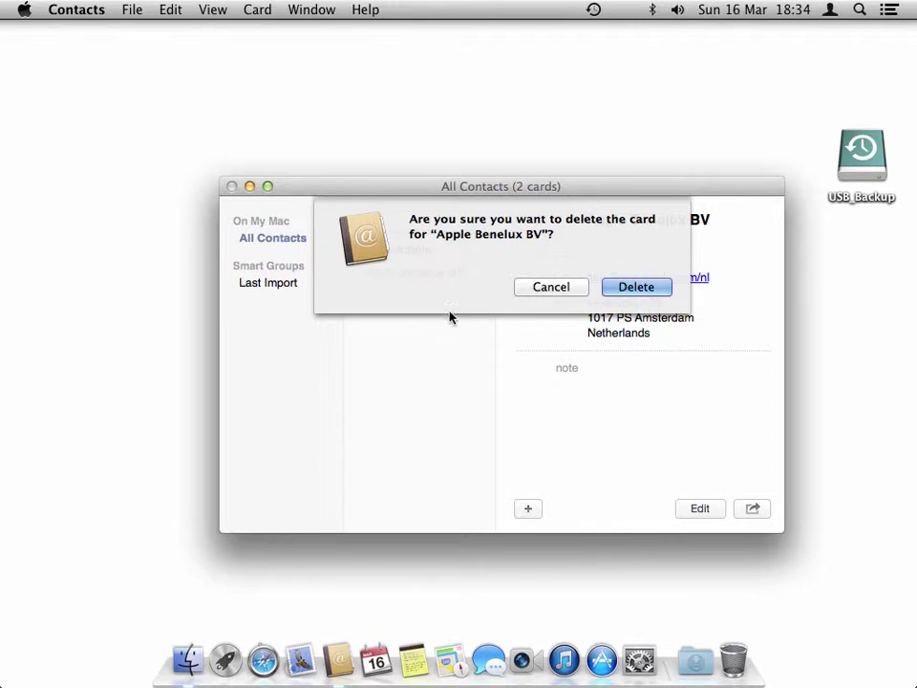
click(628, 290)
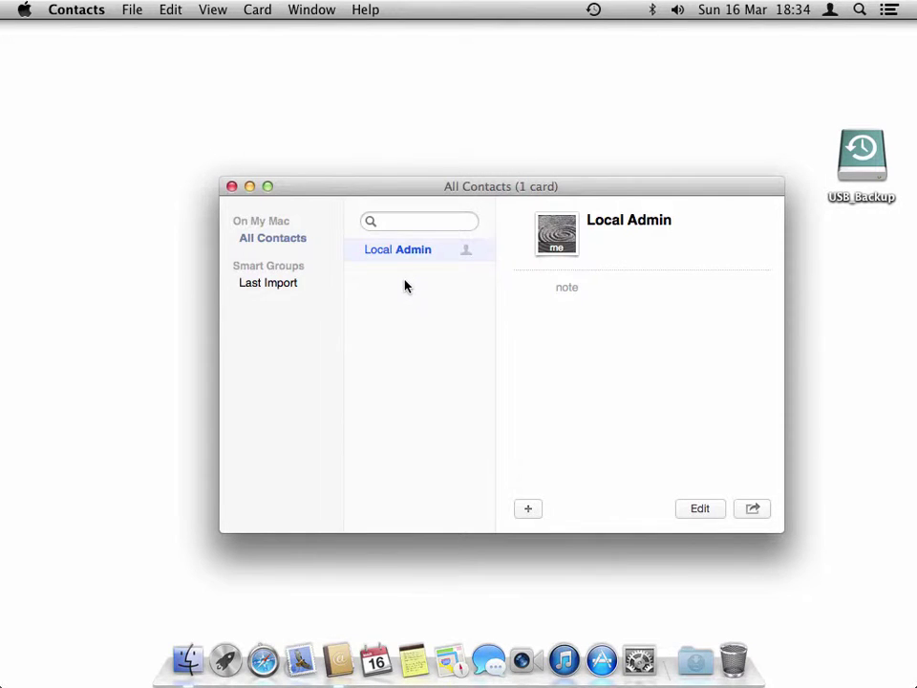
Enter Time Machine from Contacts, restore the Apple Benelux BV card from the earlier backup, and view the card's details.
click(593, 10)
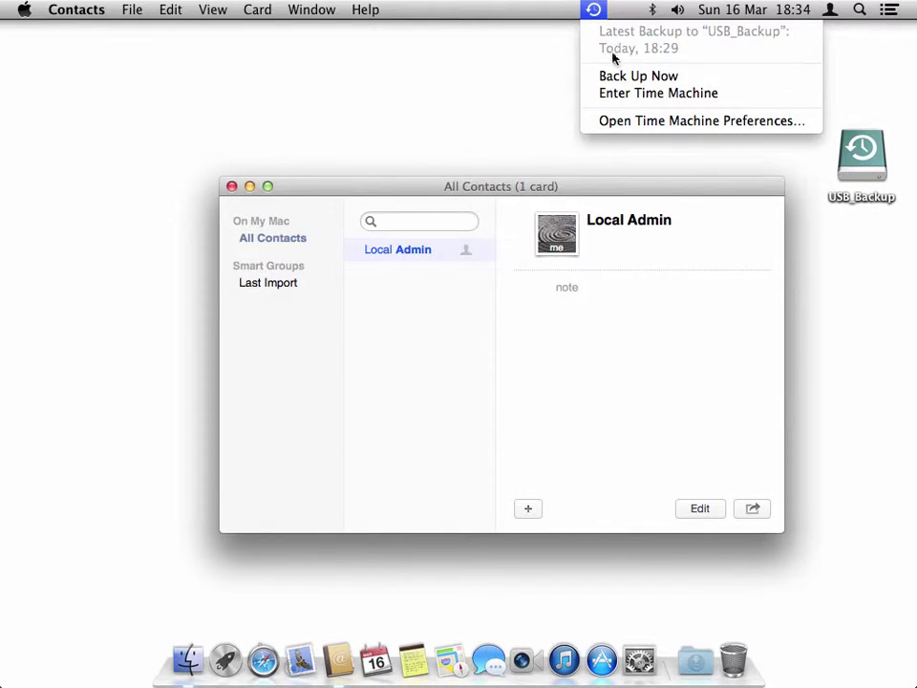
click(619, 94)
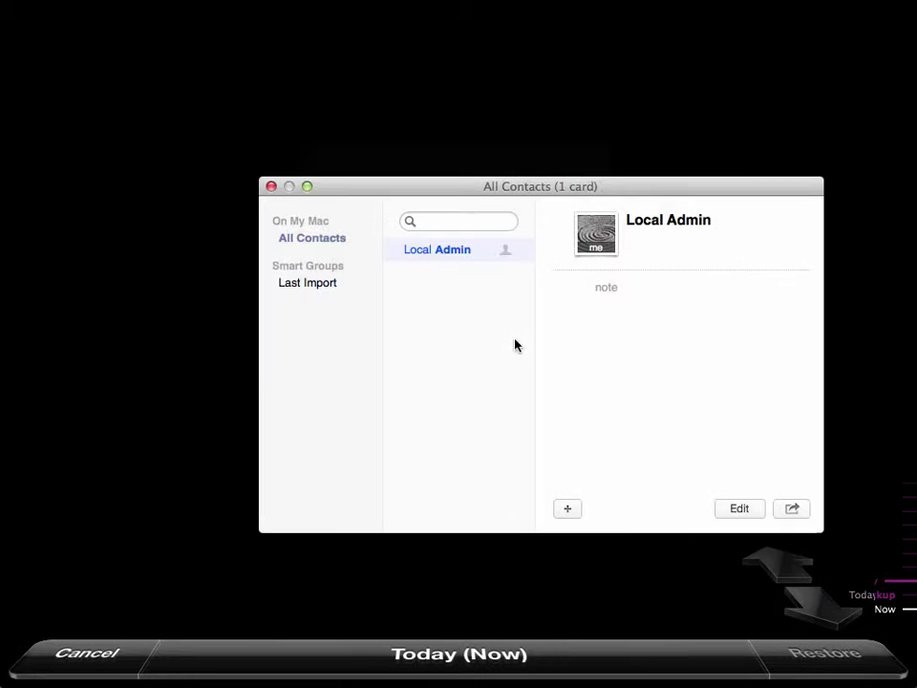
click(786, 567)
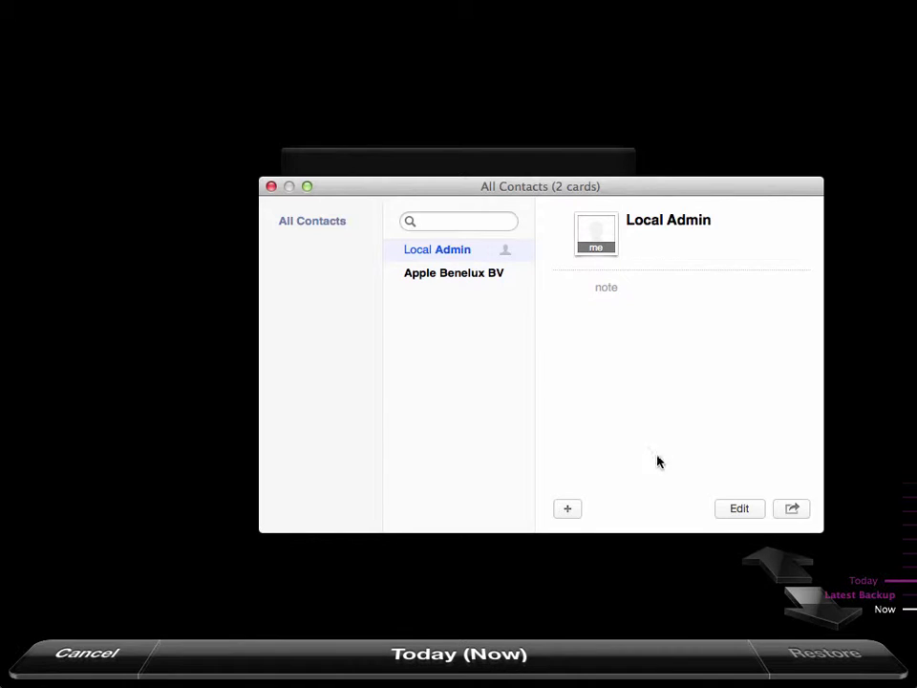
click(464, 276)
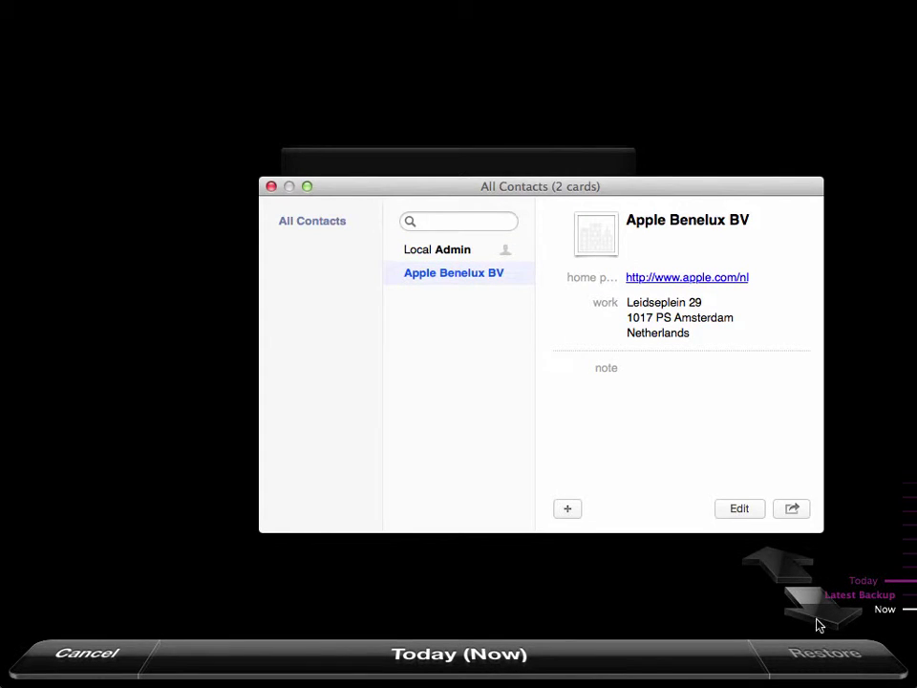
click(816, 661)
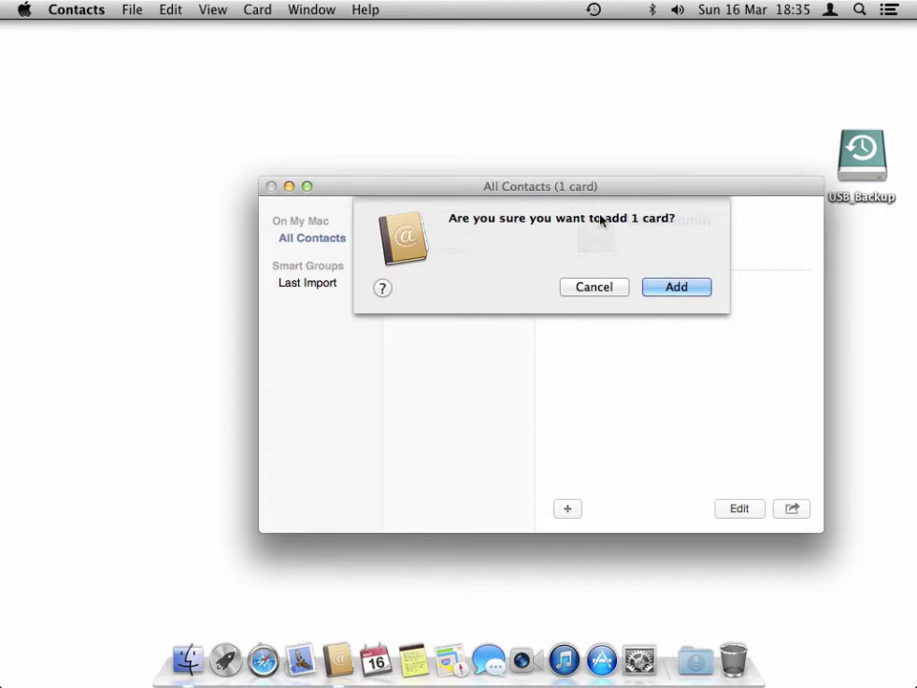
click(681, 288)
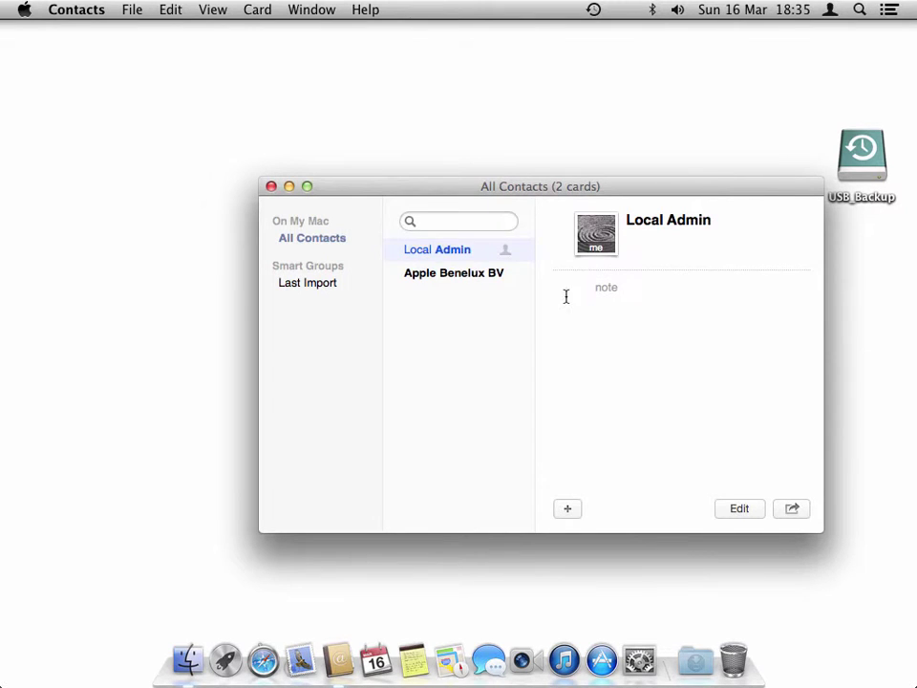
click(463, 274)
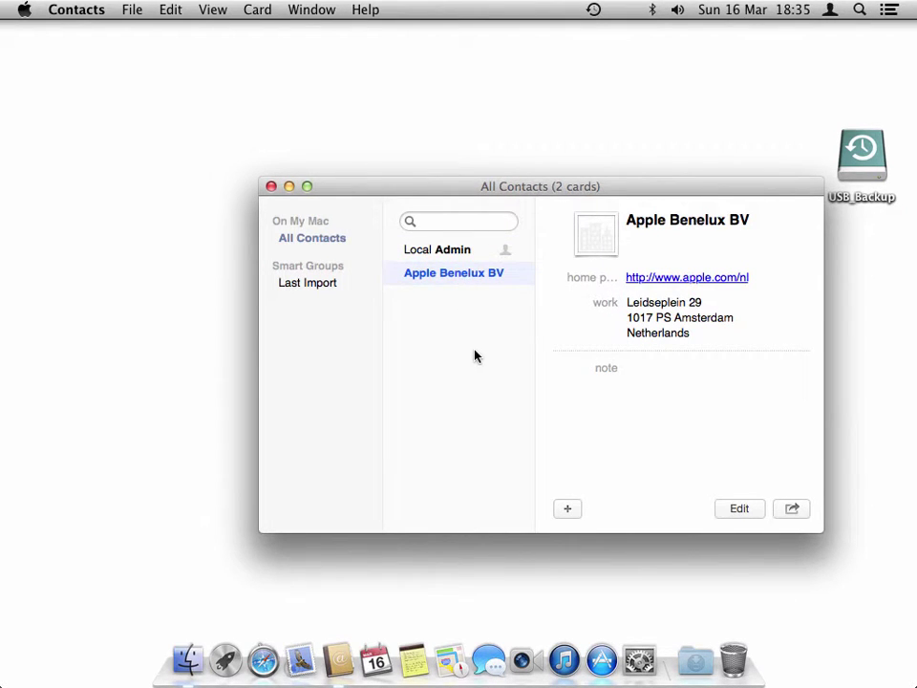